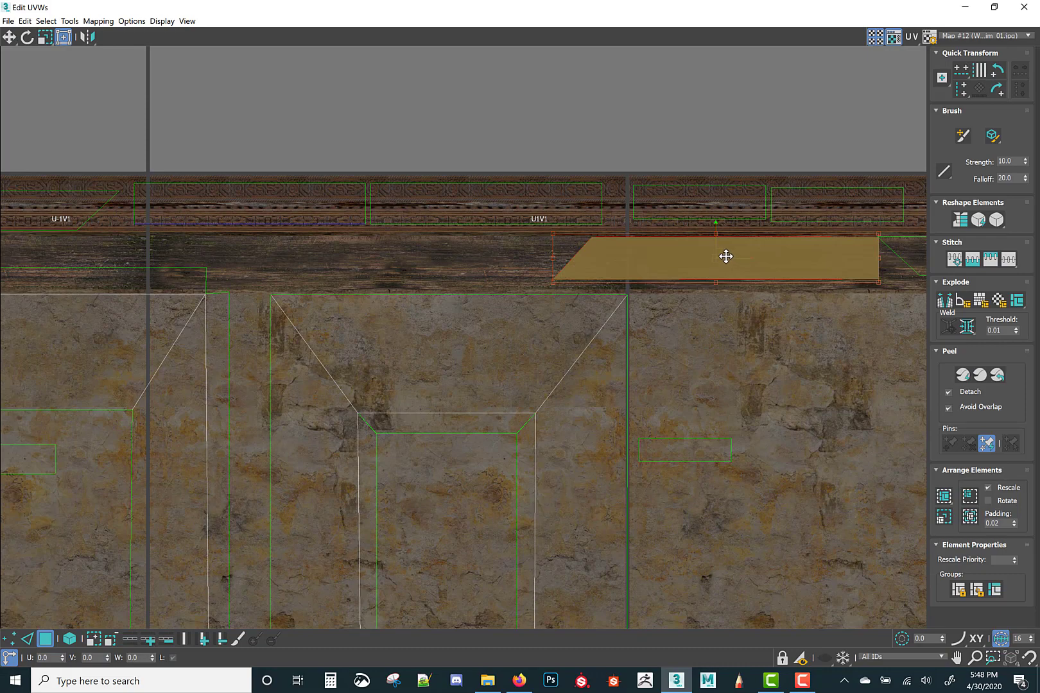
# Move the selected trapezoid shell along the plank band to above the U1V1 doorway and check the model behind the editor
pyautogui.moveTo(725, 256); pyautogui.dragTo(446, 263)
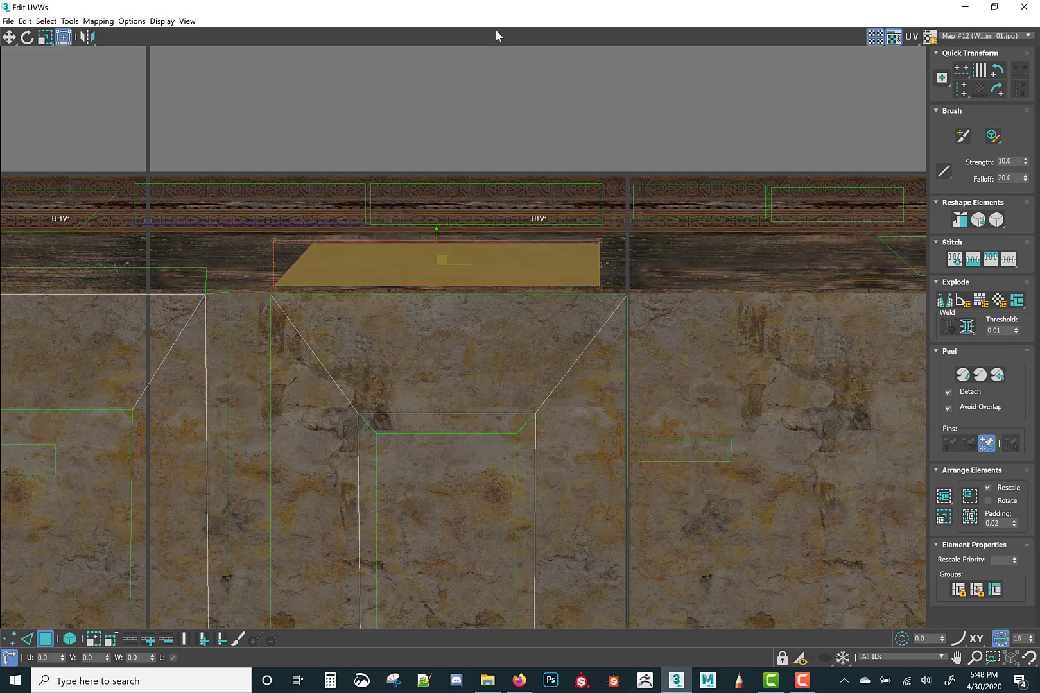
pyautogui.moveTo(513, 7); pyautogui.dragTo(739, 77)
pyautogui.keyDown('alt'); pyautogui.moveTo(453, 319); pyautogui.dragTo(476, 311, button='middle'); pyautogui.keyUp('alt')
pyautogui.click(802, 77)
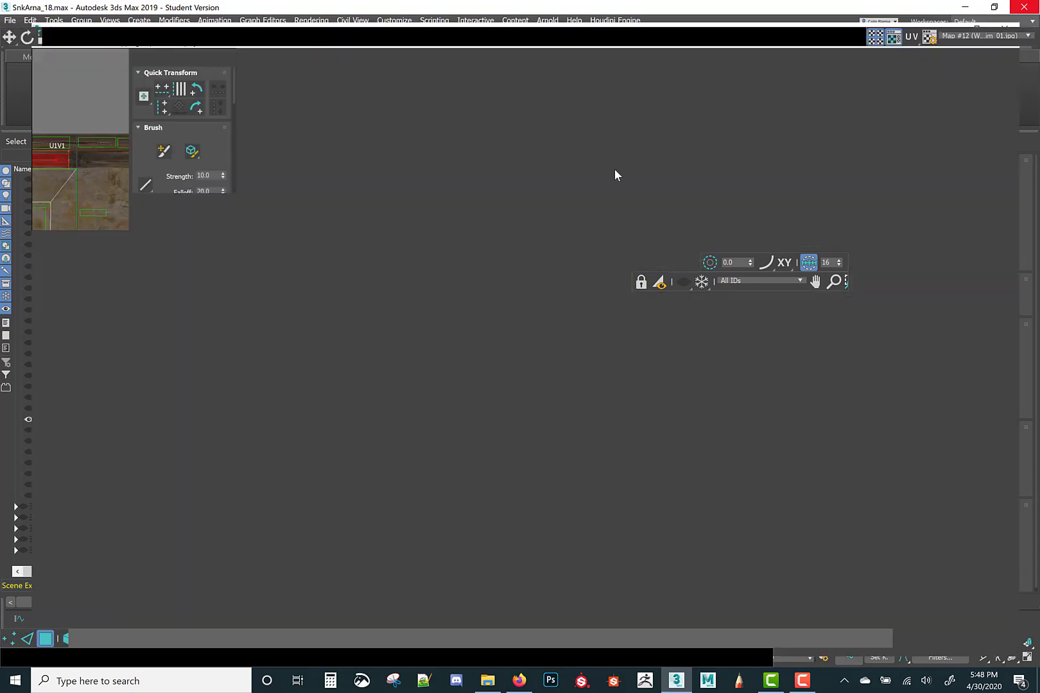
# Move the two trapezoid shells on the plank band in U2V1 and U3V1 sideways, closer to the U1V1 tile
pyautogui.scroll(-2, 398, 310)
pyautogui.moveTo(398, 311); pyautogui.dragTo(196, 299, button='middle')
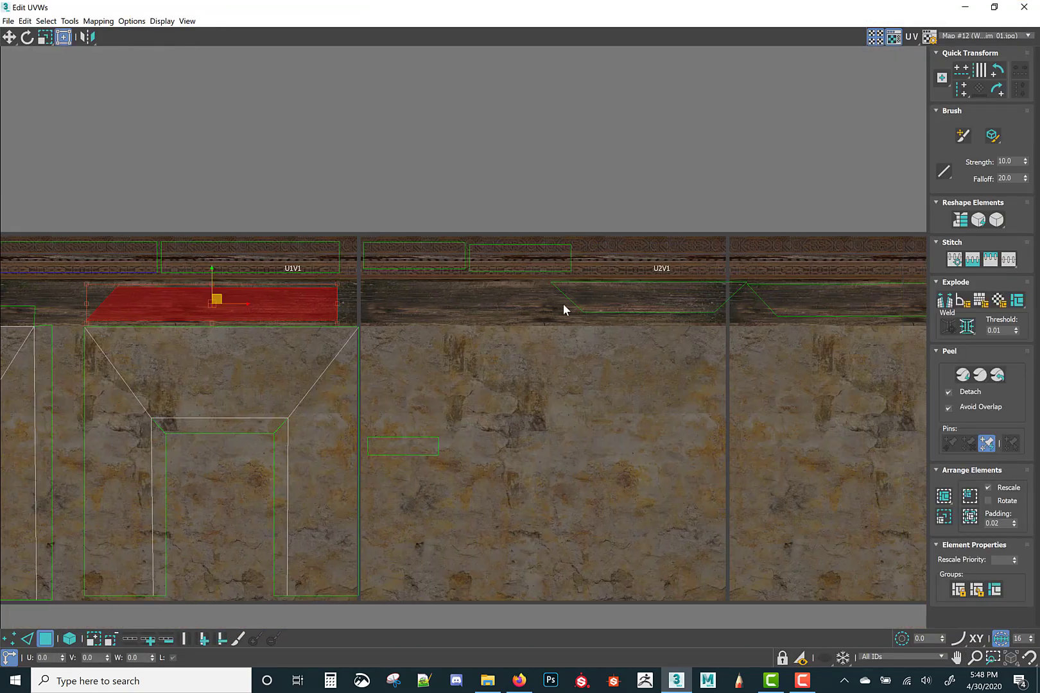
pyautogui.click(647, 295)
pyautogui.moveTo(611, 293); pyautogui.dragTo(453, 298)
pyautogui.moveTo(630, 325); pyautogui.dragTo(331, 310, button='middle')
pyautogui.moveTo(530, 297); pyautogui.dragTo(352, 304)
pyautogui.moveTo(287, 278); pyautogui.dragTo(596, 317, button='middle')
pyautogui.scroll(-3, 595, 317)
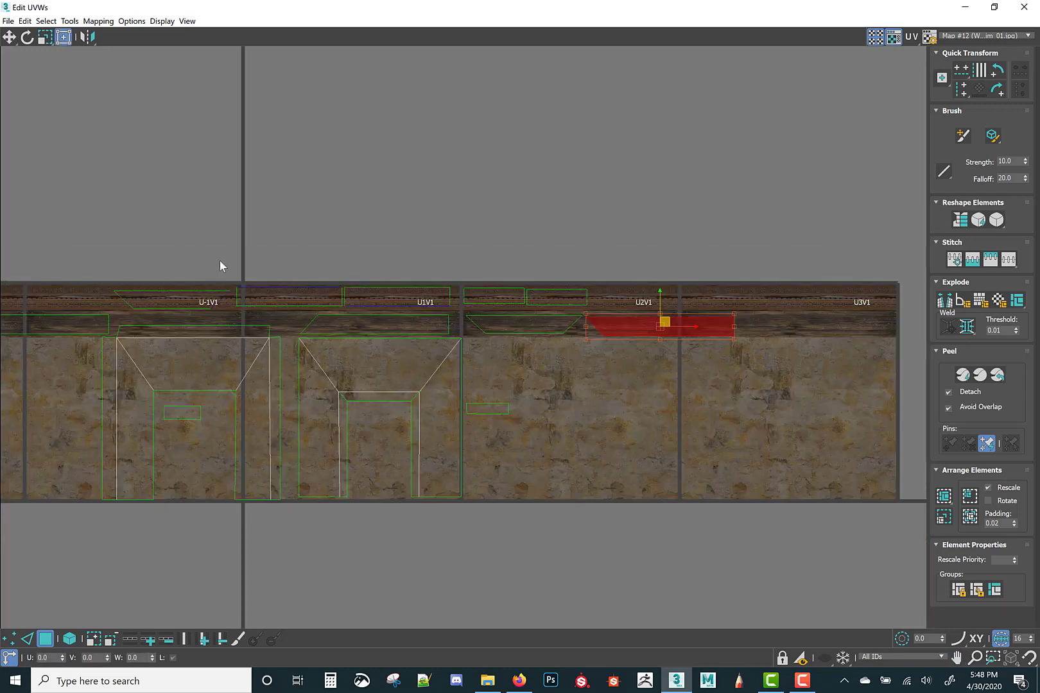
# Select the shells on the trim and plank bands and flatten-map them with a 45.0 angle threshold and 0.001 spacing
pyautogui.moveTo(269, 300); pyautogui.dragTo(275, 301)
pyautogui.moveTo(327, 303); pyautogui.dragTo(372, 294, button='middle')
pyautogui.moveTo(231, 292); pyautogui.dragTo(379, 300, button='middle')
pyautogui.moveTo(423, 293); pyautogui.dragTo(158, 294)
pyautogui.moveTo(228, 358); pyautogui.dragTo(230, 359)
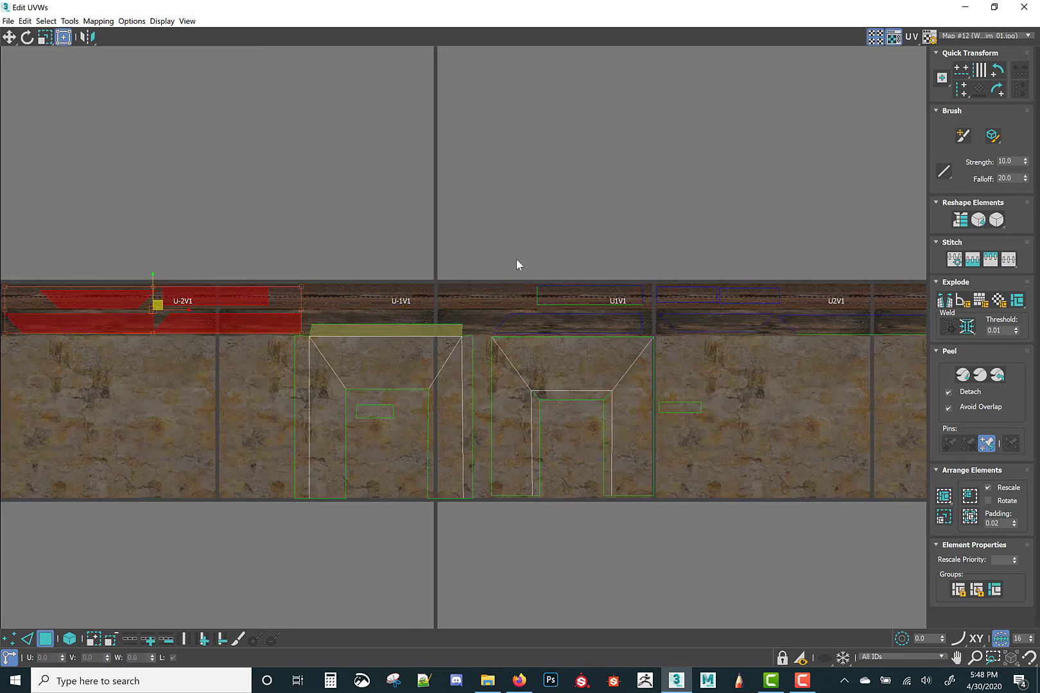
pyautogui.keyDown('ctrl'); pyautogui.moveTo(747, 321); pyautogui.dragTo(747, 322); pyautogui.keyUp('ctrl')
pyautogui.moveTo(619, 254); pyautogui.dragTo(389, 267, button='middle')
pyautogui.keyDown('ctrl'); pyautogui.moveTo(653, 337); pyautogui.dragTo(654, 337); pyautogui.keyUp('ctrl')
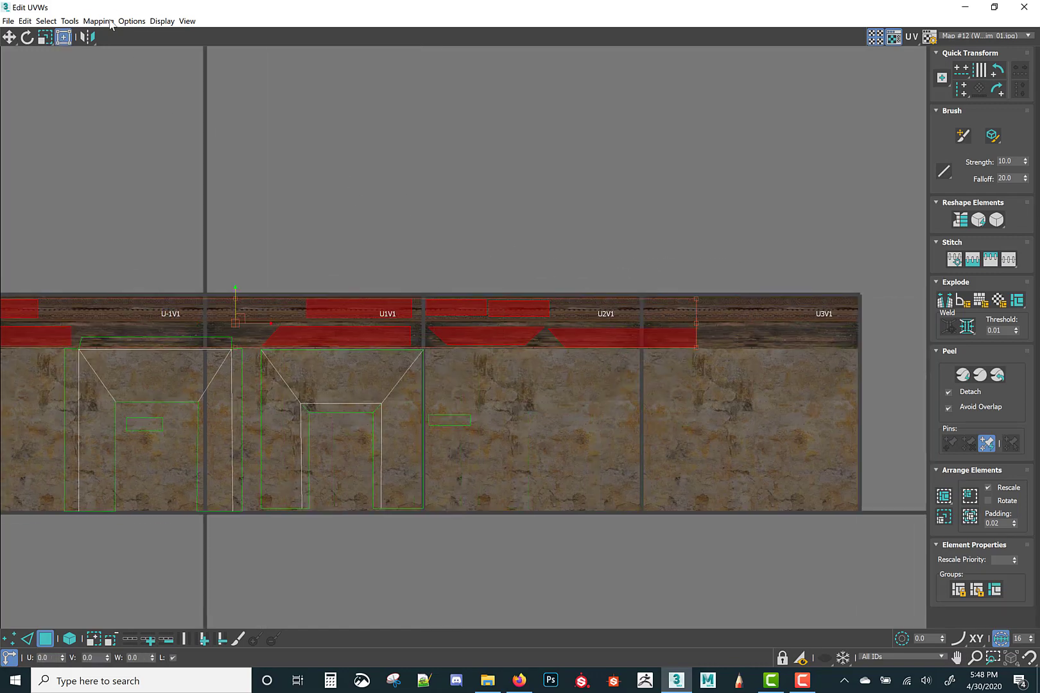
pyautogui.click(109, 23)
pyautogui.click(118, 34)
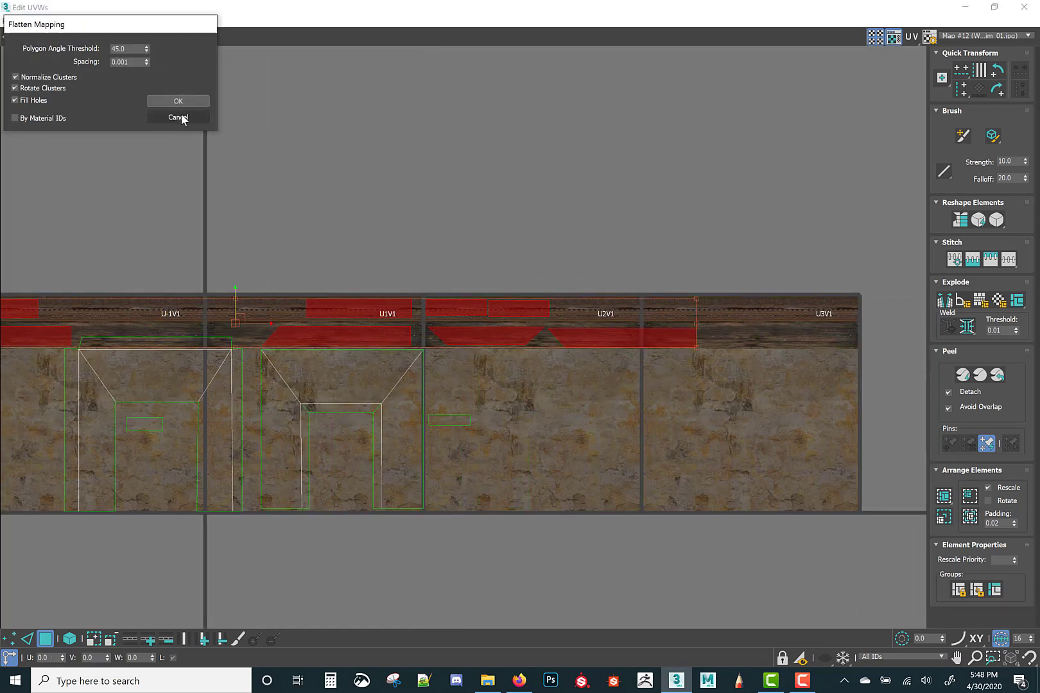
pyautogui.click(178, 101)
# Scale down the flattened shell cluster, move it up into the V2 row of tiles and clear the selection
pyautogui.moveTo(195, 266); pyautogui.dragTo(372, 303, button='middle')
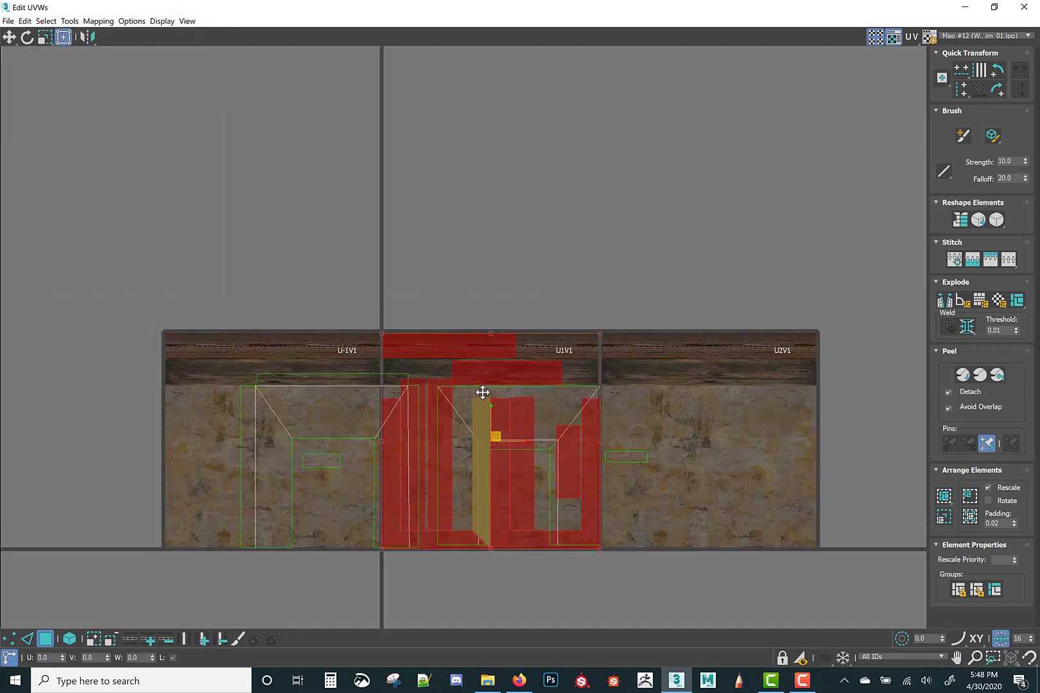
pyautogui.moveTo(601, 330); pyautogui.dragTo(527, 400)
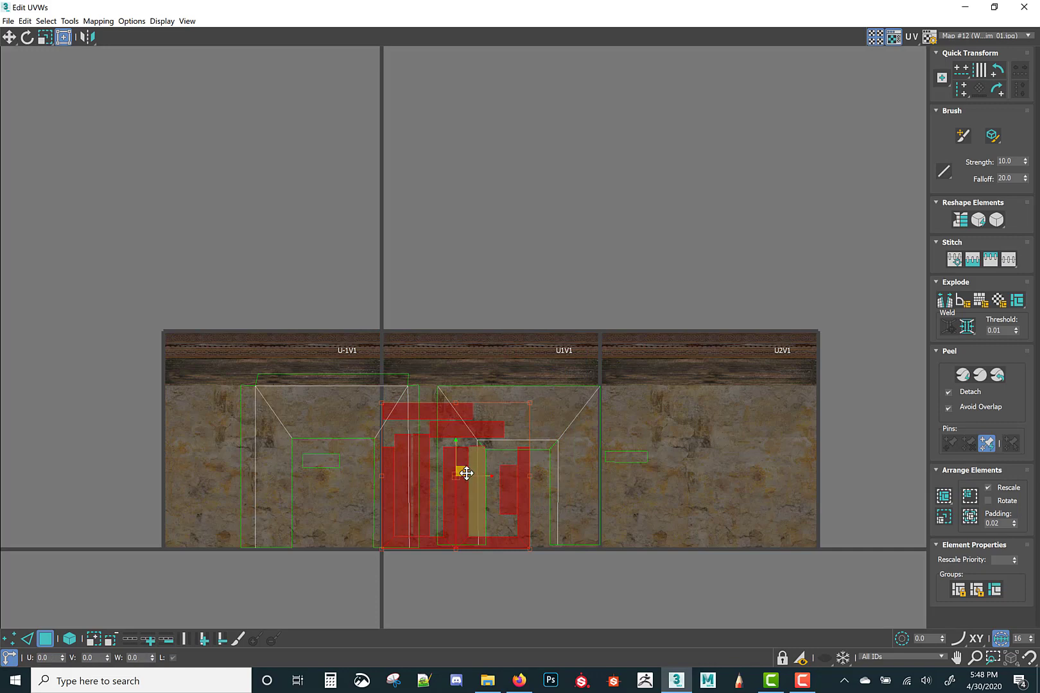
pyautogui.moveTo(464, 473); pyautogui.dragTo(398, 228)
pyautogui.scroll(3, 398, 228)
pyautogui.click(452, 371)
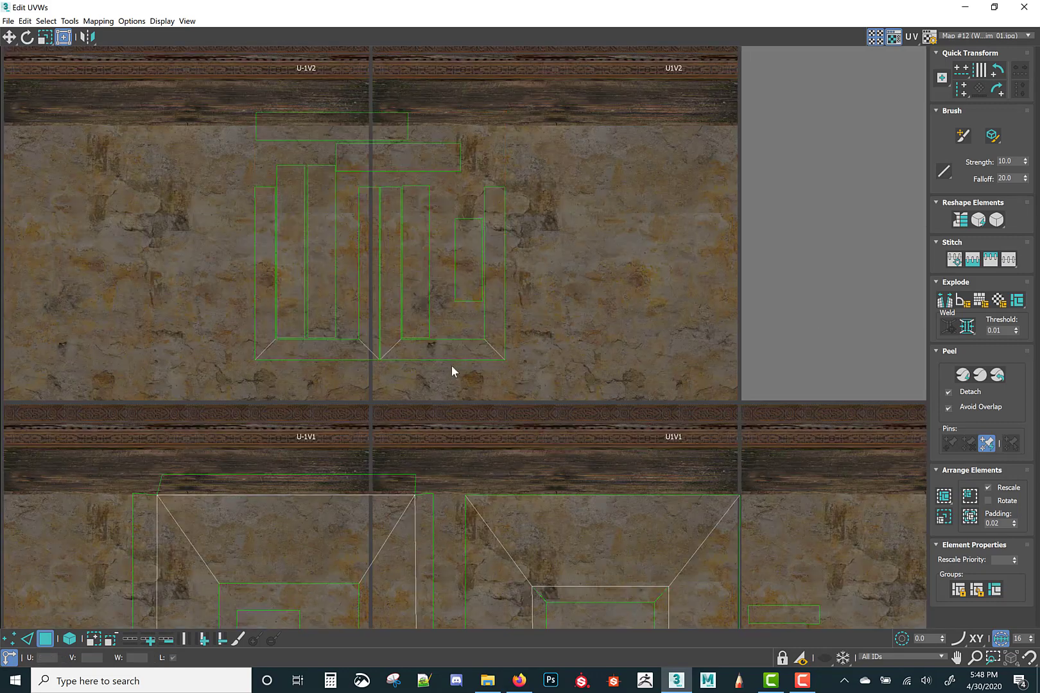
# Break the two trapezoids along the lower edge of the flattened cluster off from their neighbouring strips
pyautogui.rightClick(329, 369)
pyautogui.click(313, 401)
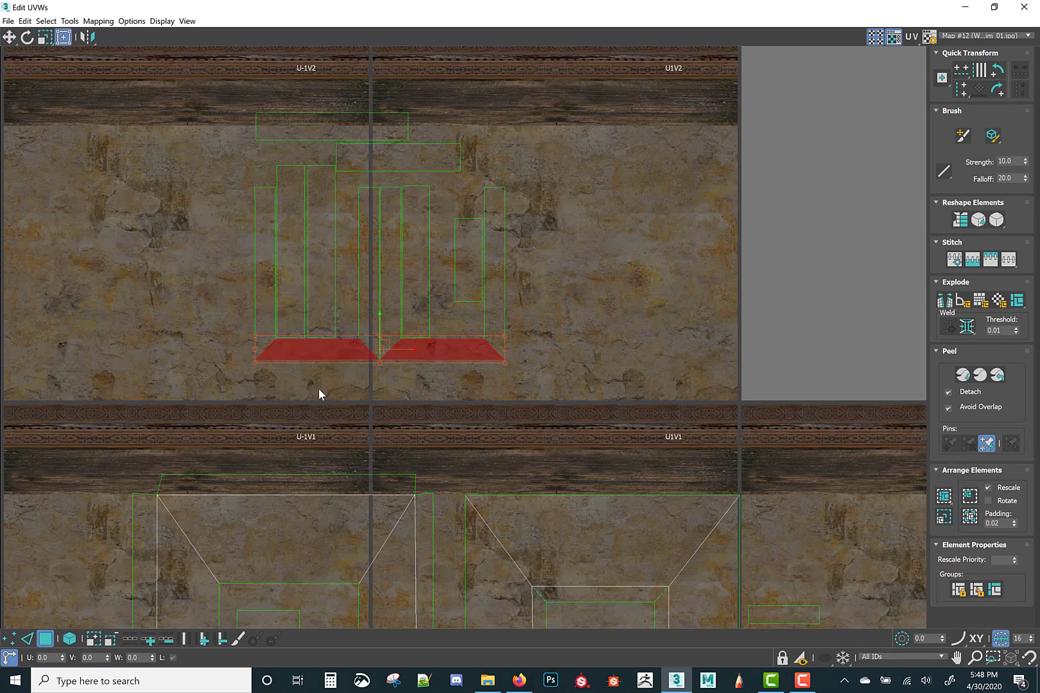
pyautogui.click(322, 385)
# Rotate the vertical strips of the flattened cluster 90 degrees clockwise and move them aside into U1V2, down to the plank band
pyautogui.moveTo(249, 258); pyautogui.dragTo(430, 259)
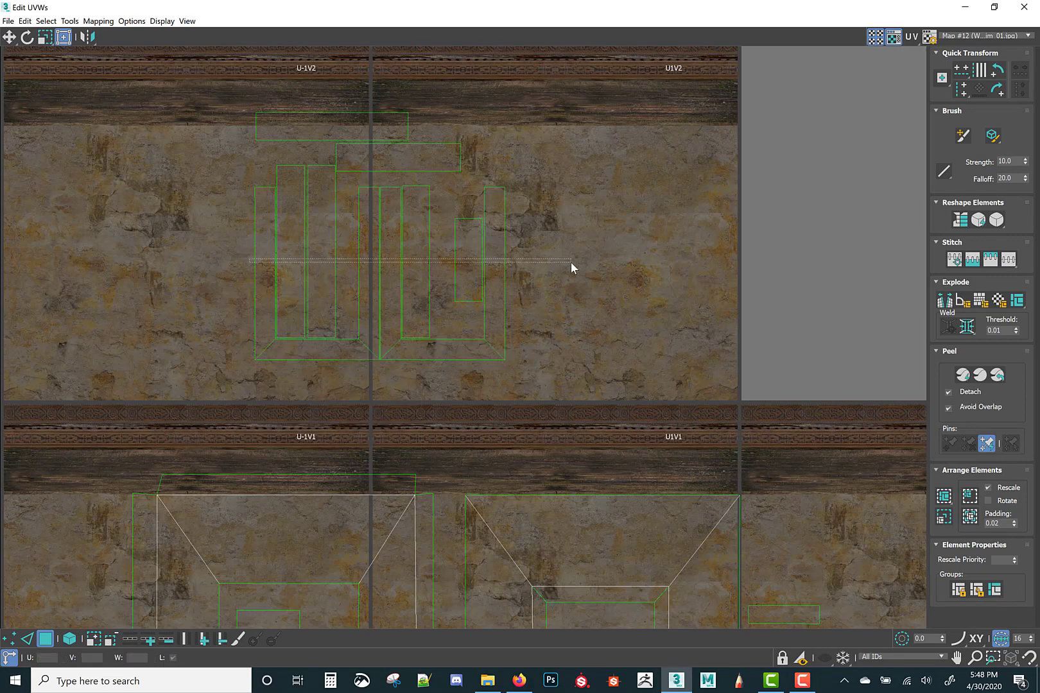
pyautogui.click(998, 89)
pyautogui.moveTo(432, 204); pyautogui.dragTo(690, 296)
pyautogui.moveTo(649, 317); pyautogui.dragTo(634, 311, button='middle')
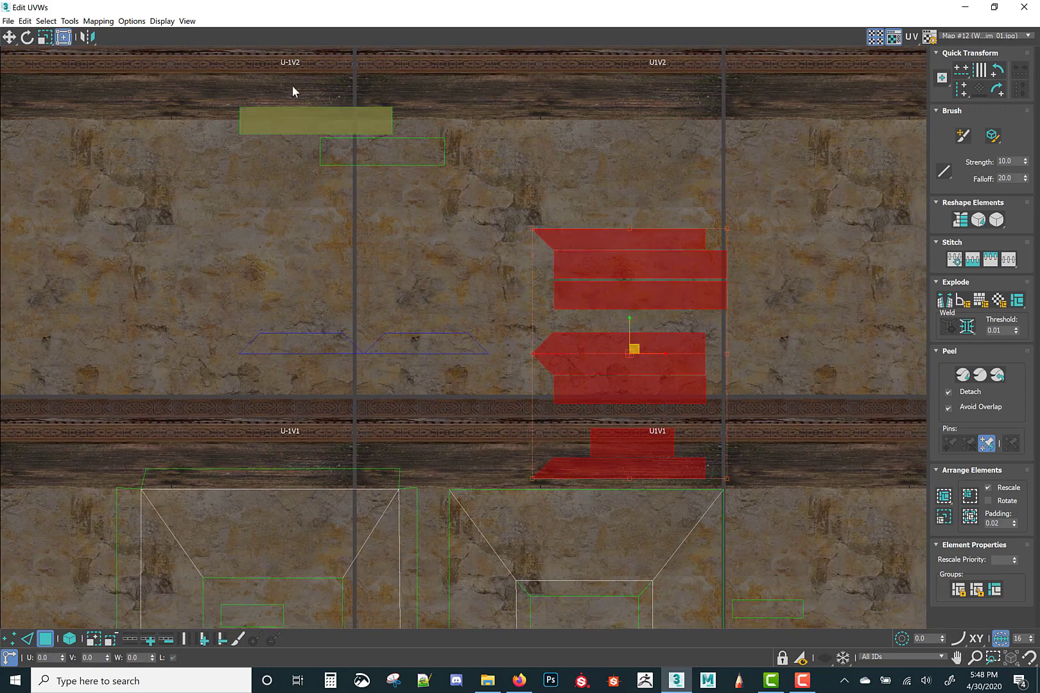
# Gather the two horizontal rectangles with the two trapezoids and move them together onto the wood bands of U2V1
pyautogui.moveTo(293, 86); pyautogui.dragTo(388, 304)
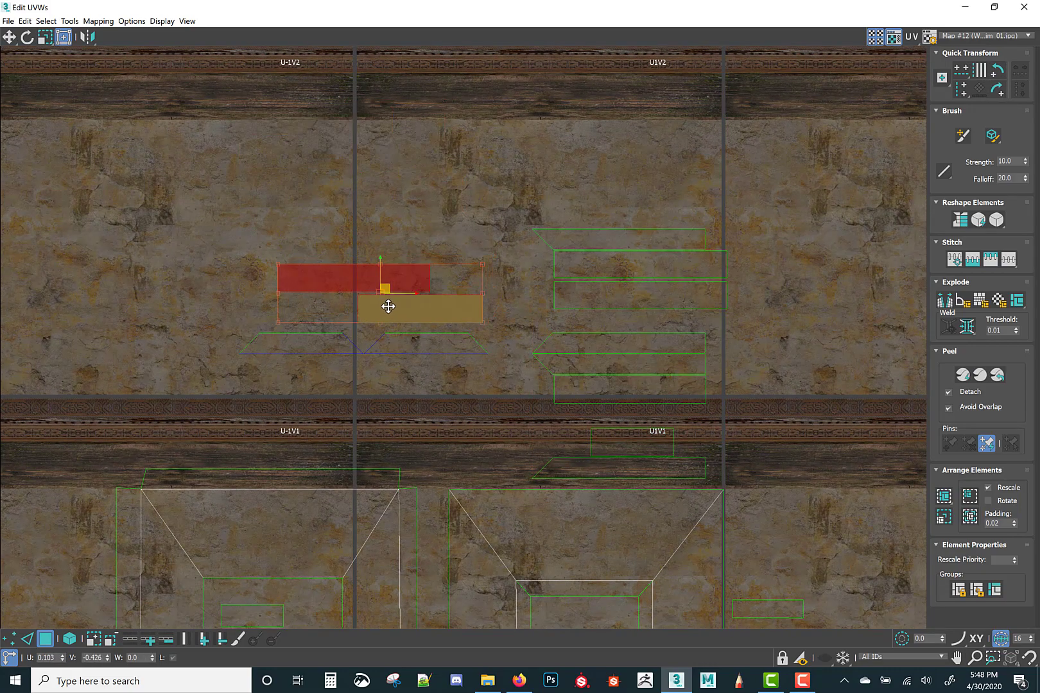
pyautogui.keyDown('ctrl'); pyautogui.click(419, 346); pyautogui.keyUp('ctrl')
pyautogui.moveTo(419, 345); pyautogui.dragTo(905, 477)
pyautogui.moveTo(857, 470); pyautogui.dragTo(449, 426, button='middle')
pyautogui.scroll(3, 449, 427)
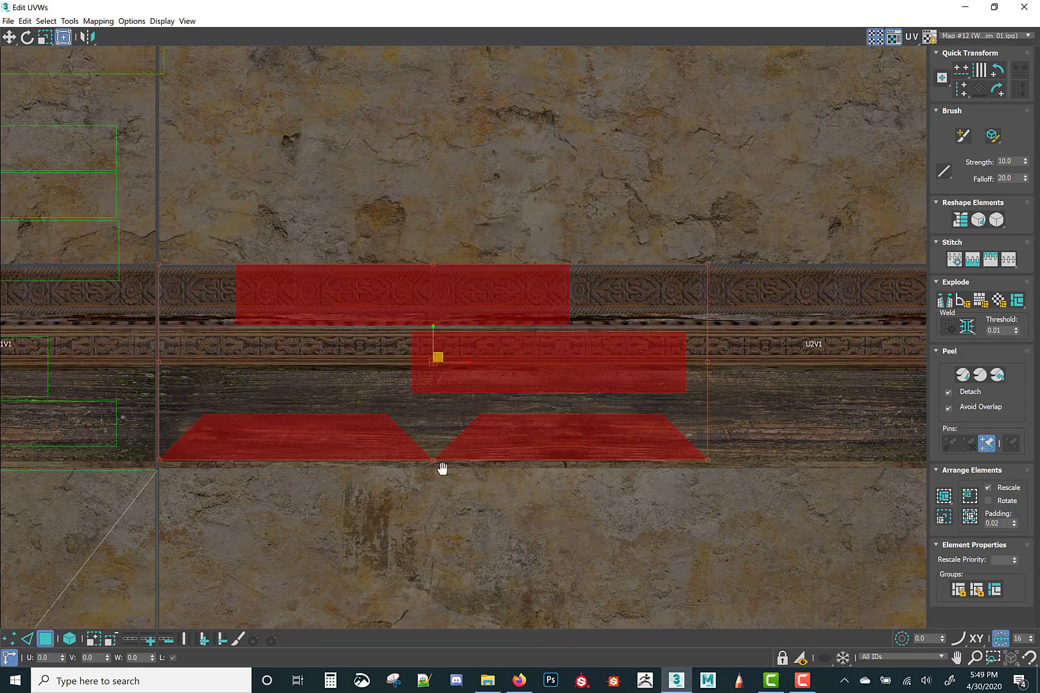
# Place the two rectangles side by side on the dark plank of U2V1, just above the trapezoids
pyautogui.moveTo(441, 471); pyautogui.dragTo(508, 431, button='middle')
pyautogui.moveTo(566, 407); pyautogui.dragTo(572, 410)
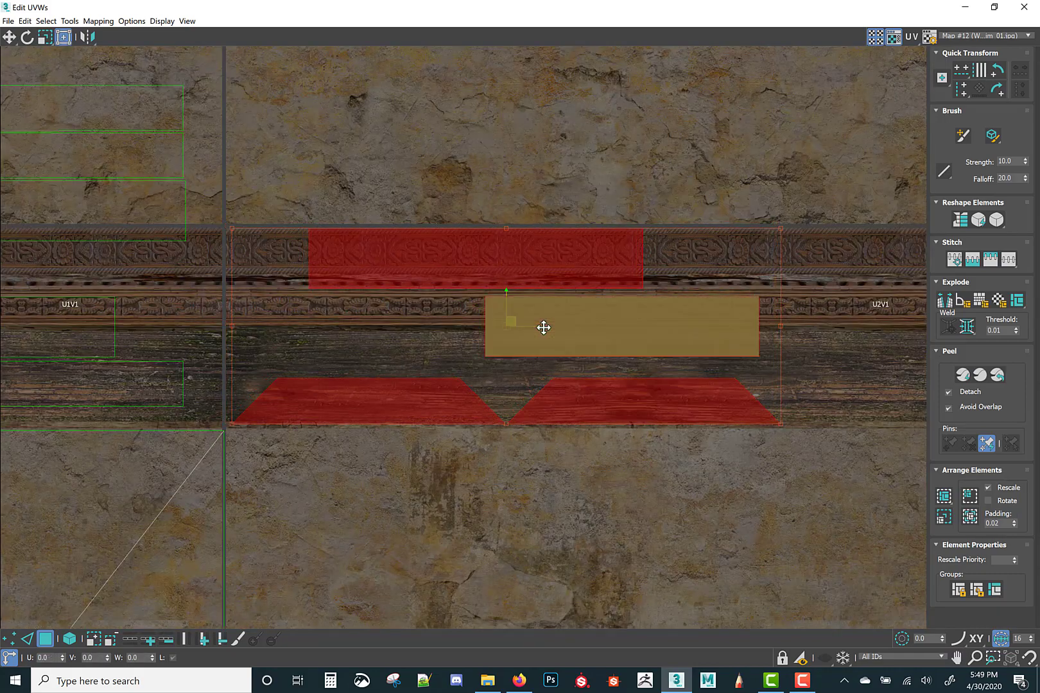
pyautogui.moveTo(659, 319); pyautogui.dragTo(698, 339)
pyautogui.click(527, 279)
pyautogui.moveTo(527, 278); pyautogui.dragTo(390, 356)
# Arrange the long rectangle, the single trapezoid and the short rectangle on the dark plank of U1V1 without crossing the carved trim
pyautogui.moveTo(560, 353); pyautogui.dragTo(902, 338, button='middle')
pyautogui.moveTo(436, 372); pyautogui.dragTo(424, 396)
pyautogui.moveTo(373, 329); pyautogui.dragTo(378, 351)
pyautogui.moveTo(379, 351); pyautogui.dragTo(392, 404, button='middle')
pyautogui.moveTo(449, 267); pyautogui.dragTo(97, 442)
pyautogui.click(331, 450)
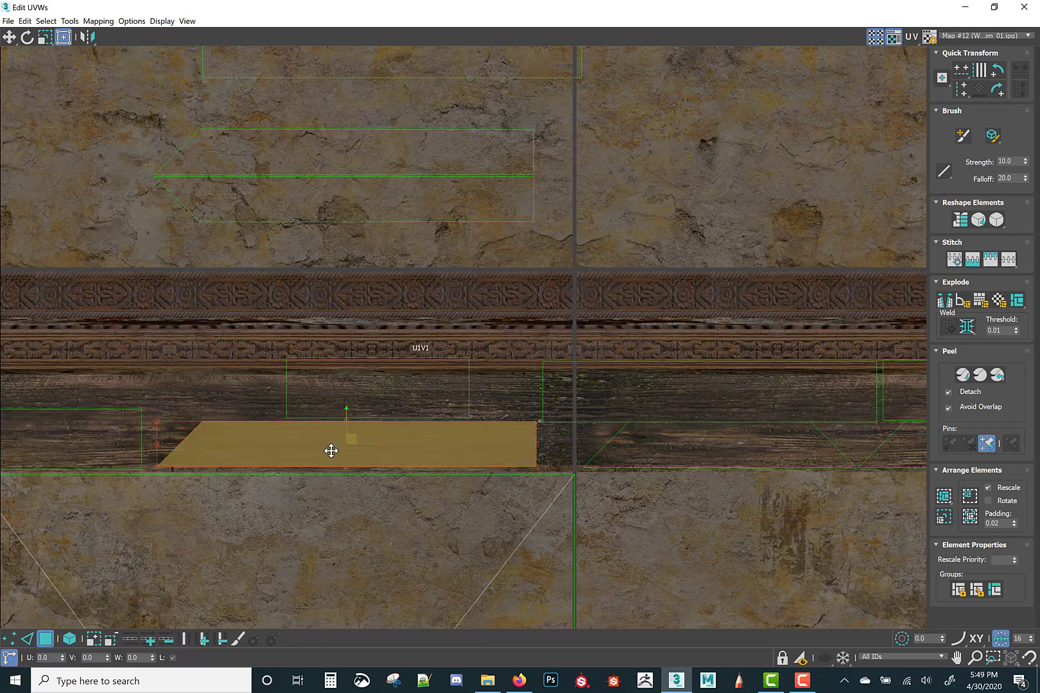
pyautogui.moveTo(357, 400); pyautogui.dragTo(418, 397)
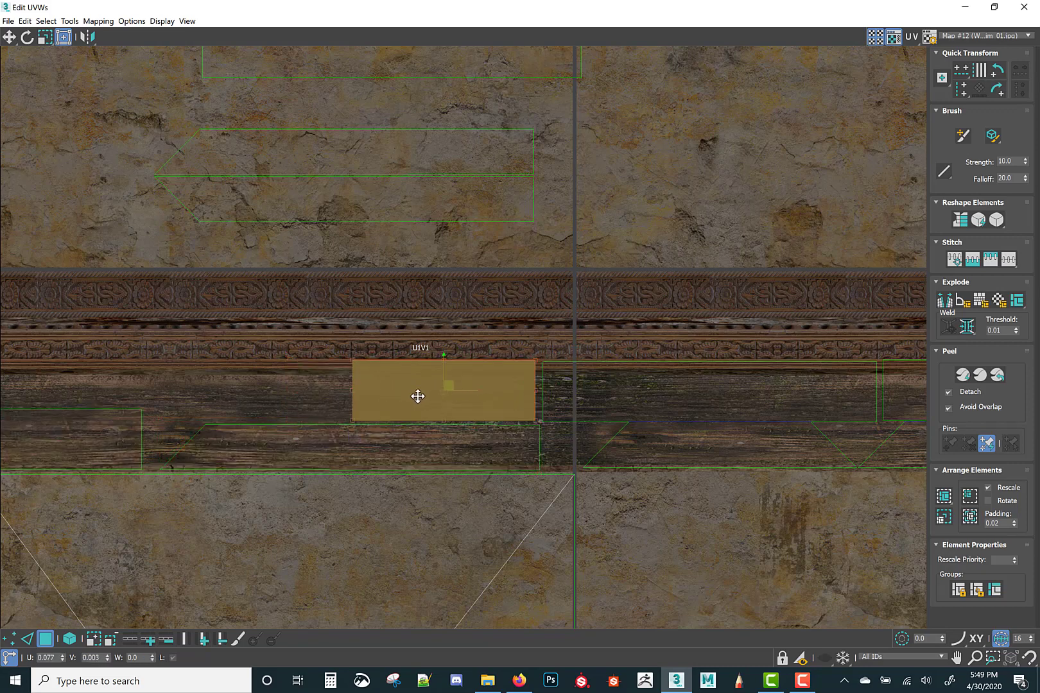
# Break the top strip and outer left strip off the doorway wall shell in U-1V1
pyautogui.scroll(-2, 756, 421)
pyautogui.moveTo(387, 315); pyautogui.dragTo(628, 417, button='middle')
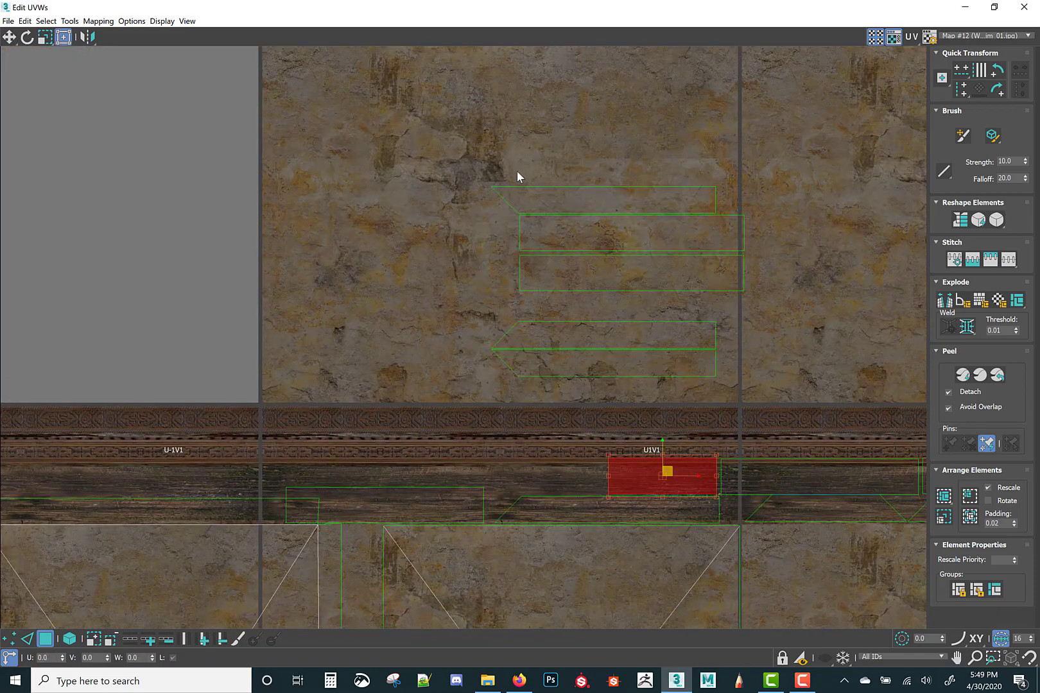
pyautogui.moveTo(456, 181); pyautogui.dragTo(500, 185, button='middle')
pyautogui.scroll(-1, 485, 269)
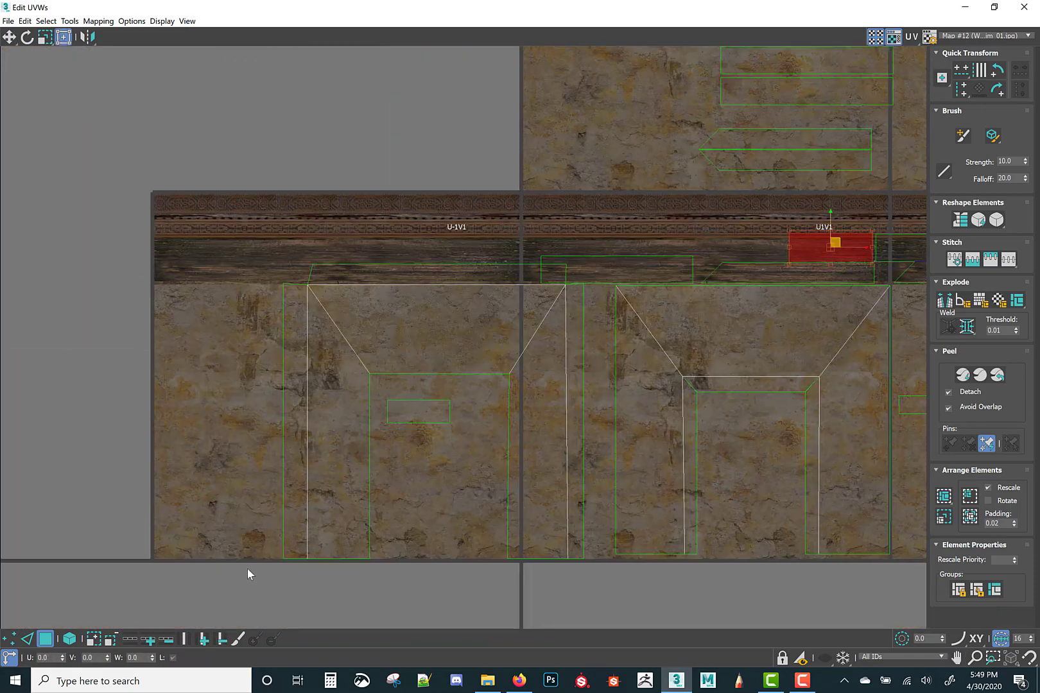
pyautogui.click(360, 275)
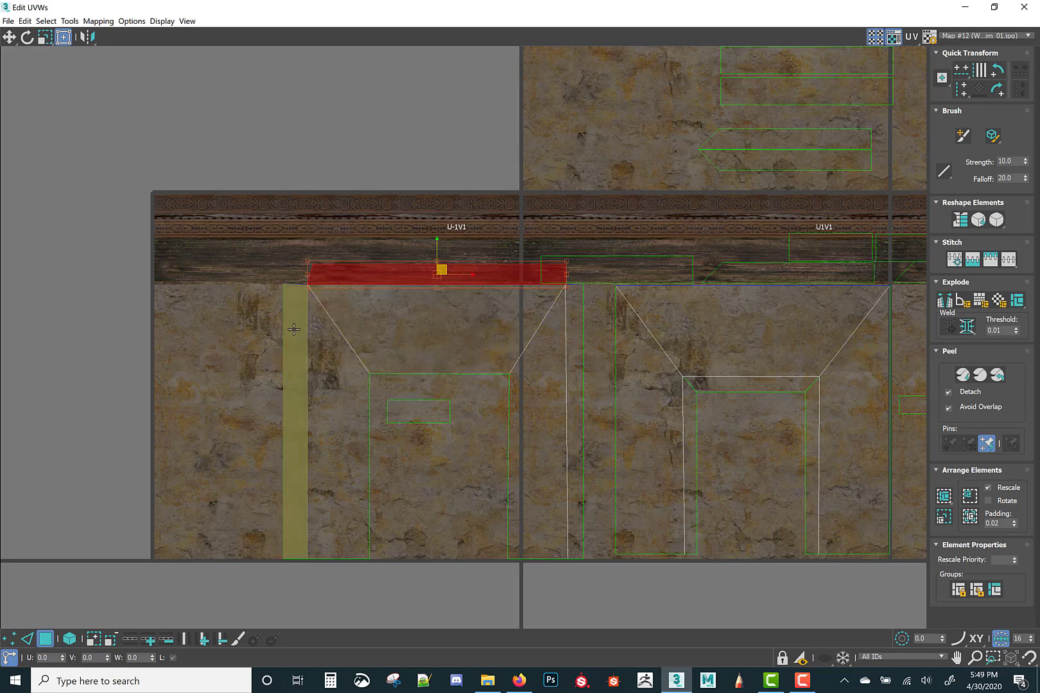
pyautogui.keyDown('ctrl'); pyautogui.click(295, 334); pyautogui.keyUp('ctrl')
pyautogui.rightClick(382, 285)
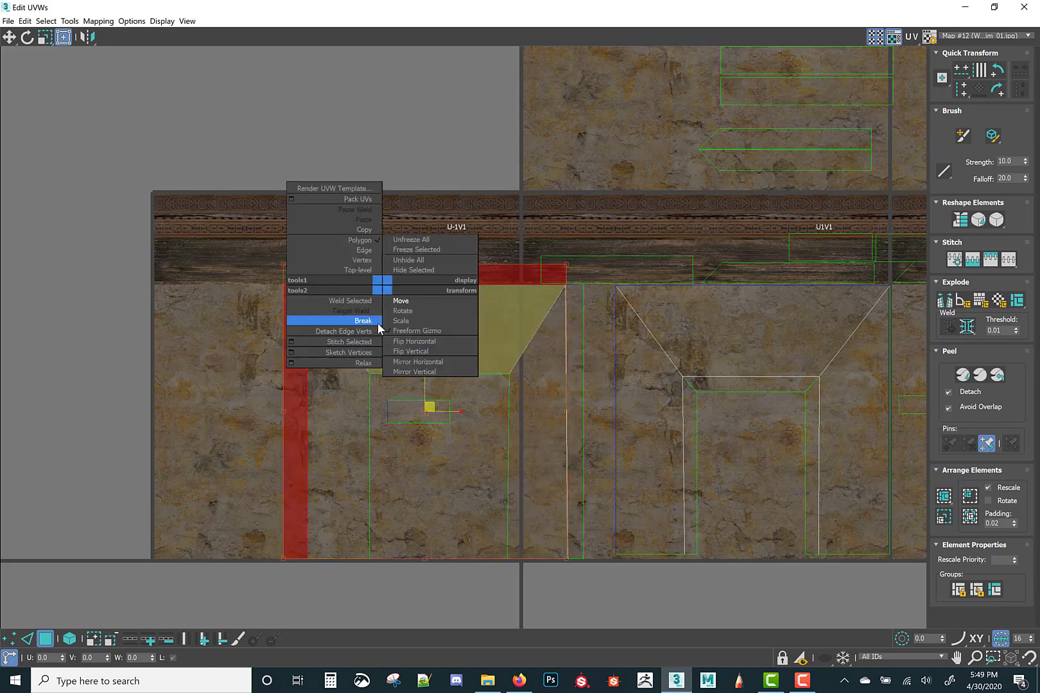
pyautogui.click(363, 322)
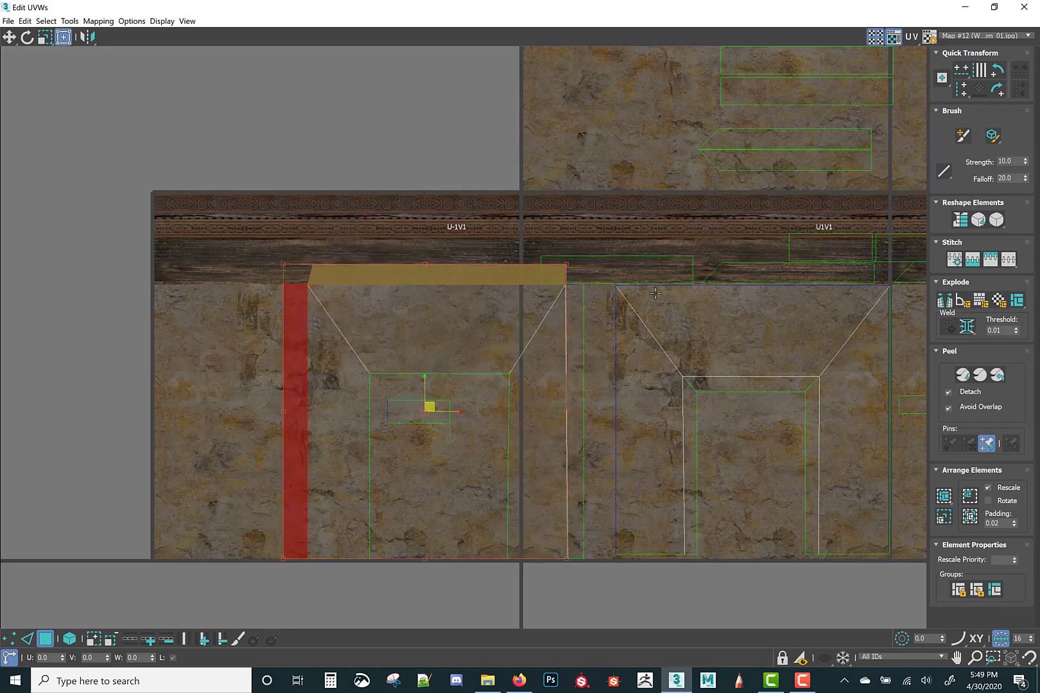
# Break both narrow side strips of the U-1V1 doorway shell and move them onto the plaster of U2V1
pyautogui.moveTo(585, 431); pyautogui.dragTo(428, 447, button='middle')
pyautogui.click(116, 369)
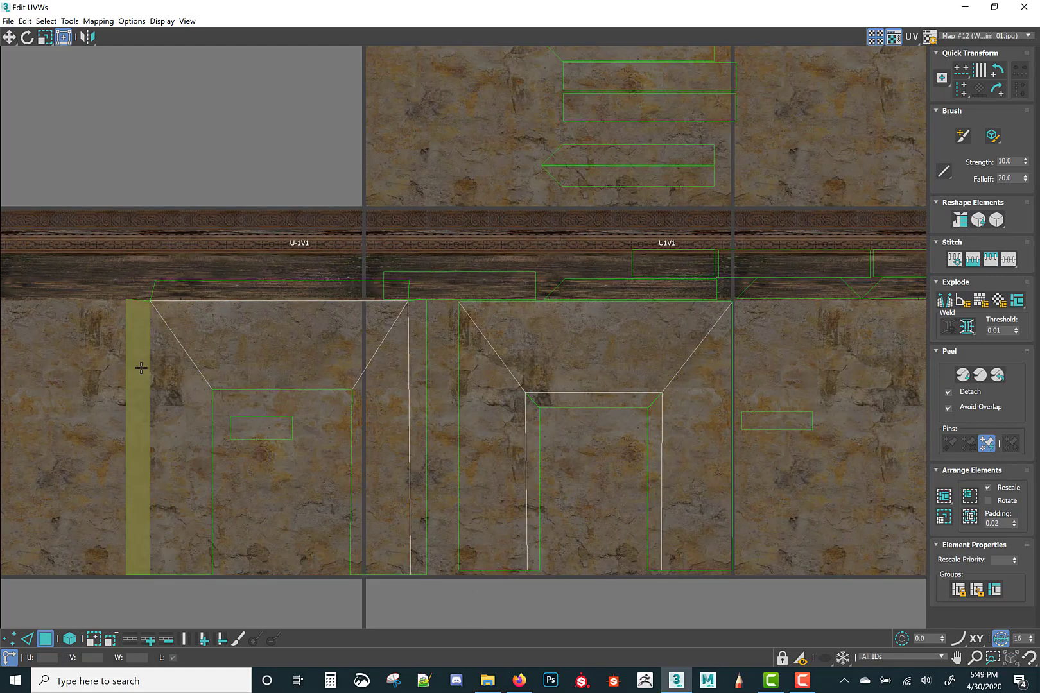
pyautogui.click(140, 368)
pyautogui.keyDown('ctrl'); pyautogui.click(418, 401); pyautogui.keyUp('ctrl')
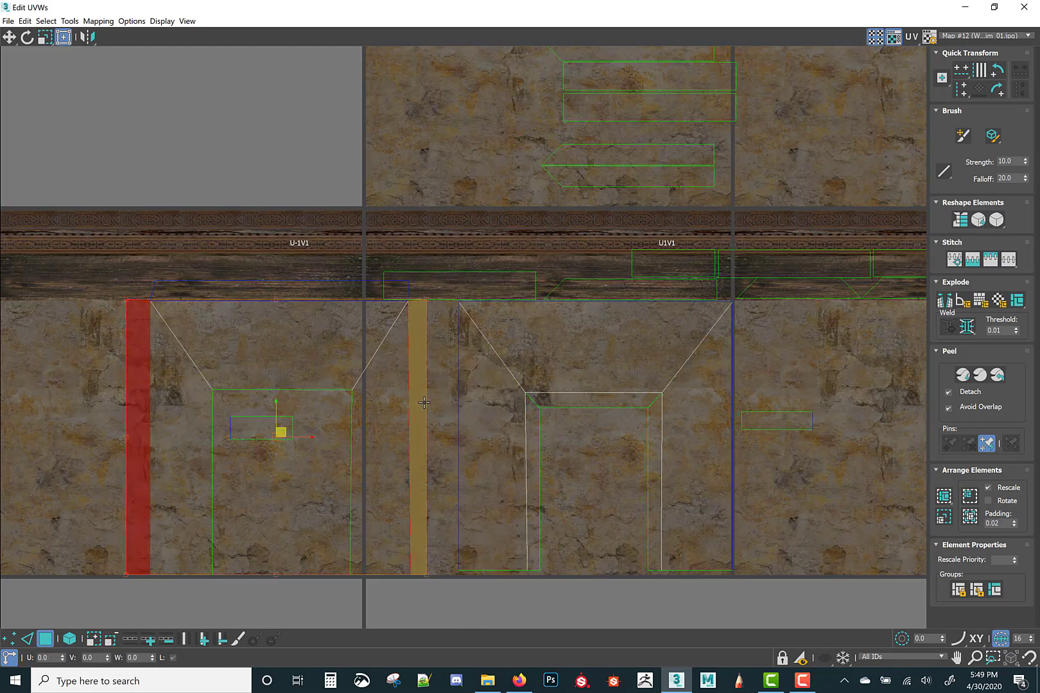
pyautogui.rightClick(419, 401)
pyautogui.click(416, 434)
pyautogui.scroll(-3, 417, 417)
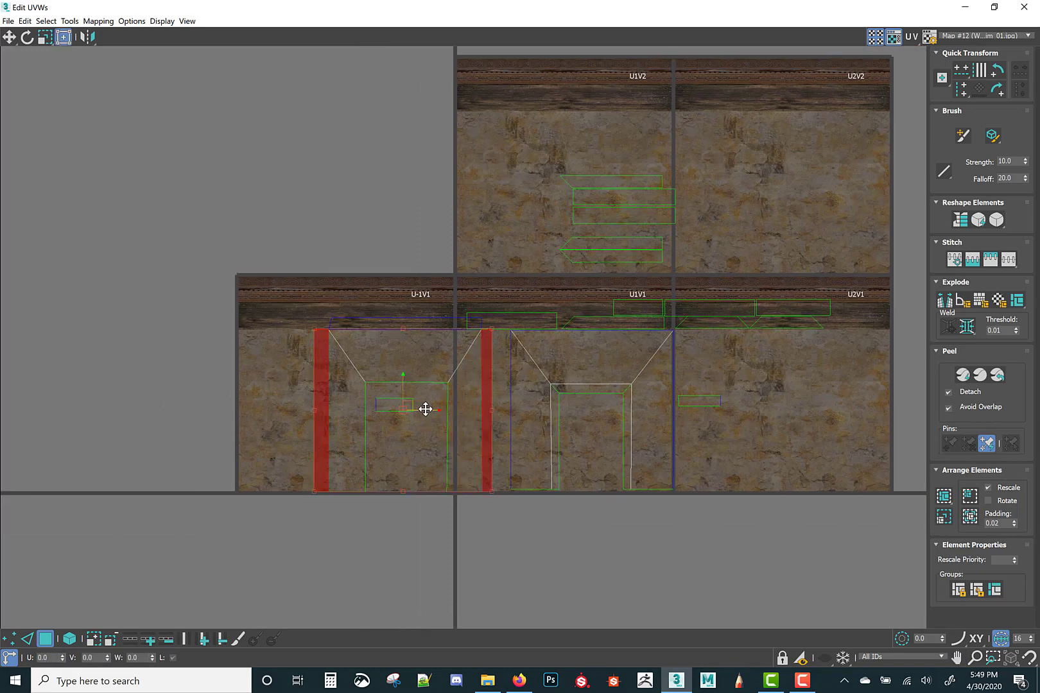
pyautogui.moveTo(423, 411); pyautogui.dragTo(809, 409)
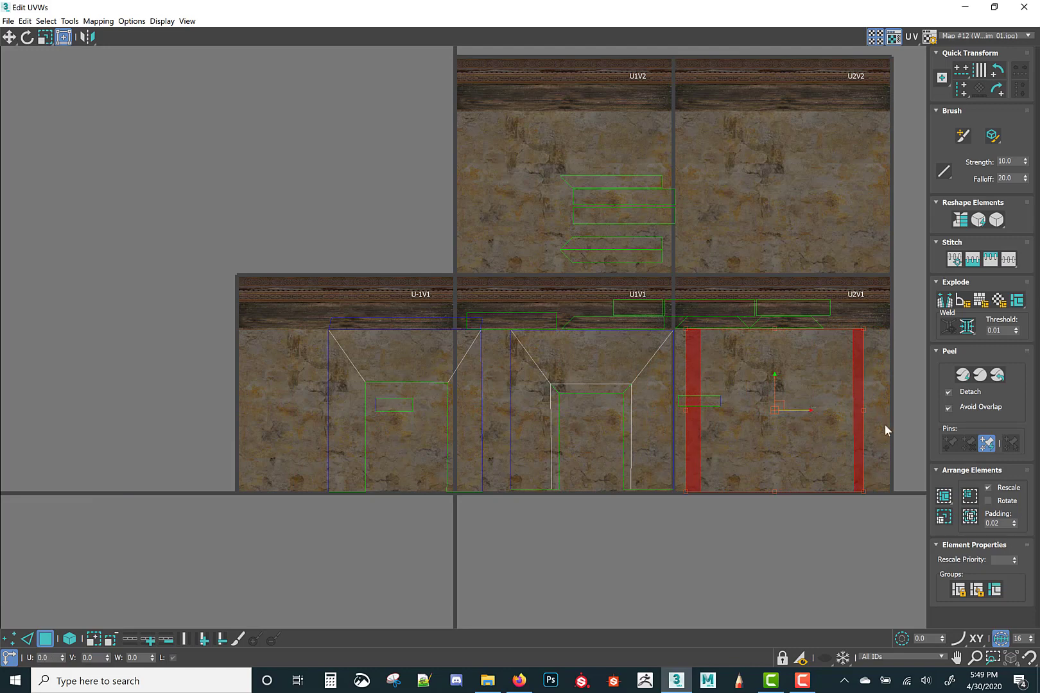
# Bring the two narrow strips in U2V1 closer together and move both small rectangles onto the open plaster beside them
pyautogui.click(862, 421)
pyautogui.moveTo(889, 411); pyautogui.dragTo(778, 354)
pyautogui.click(705, 399)
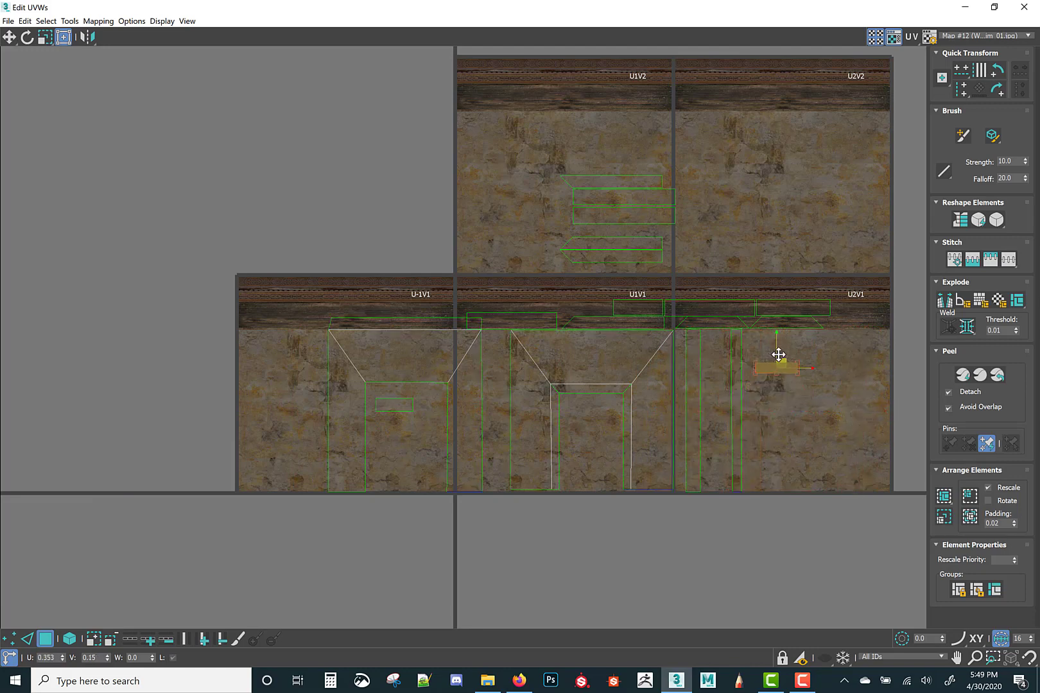
pyautogui.click(396, 401)
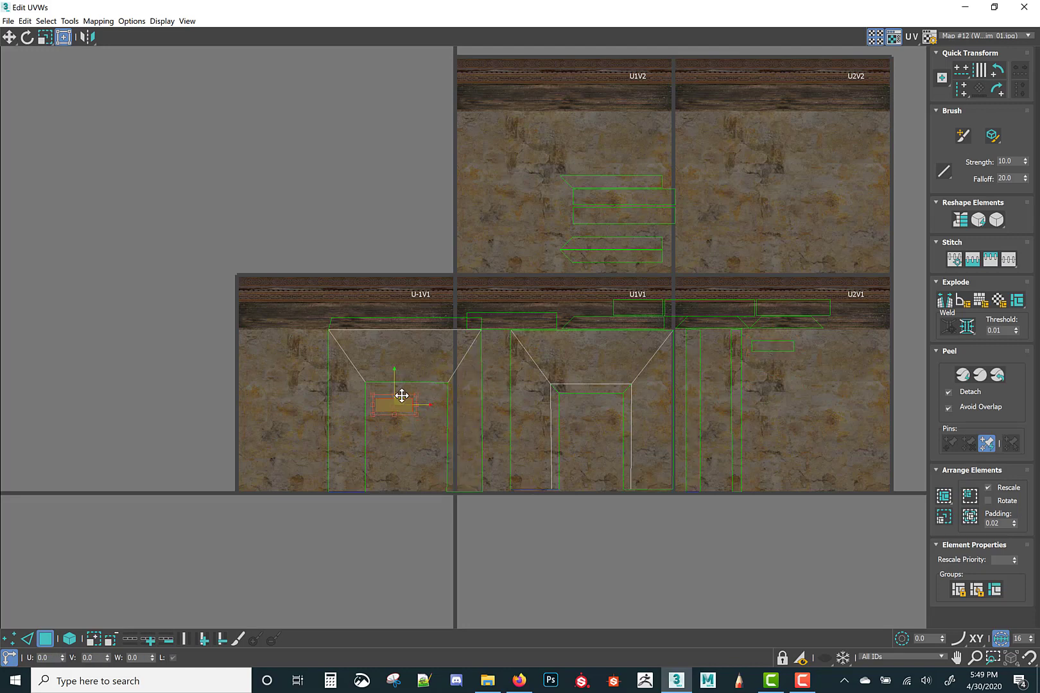
pyautogui.moveTo(399, 396); pyautogui.dragTo(634, 418)
pyautogui.moveTo(765, 369); pyautogui.dragTo(786, 363)
# Break off the strip above the U-1V1 doorway, rotate it upright and place it between the narrow strips in U2V1
pyautogui.click(398, 318)
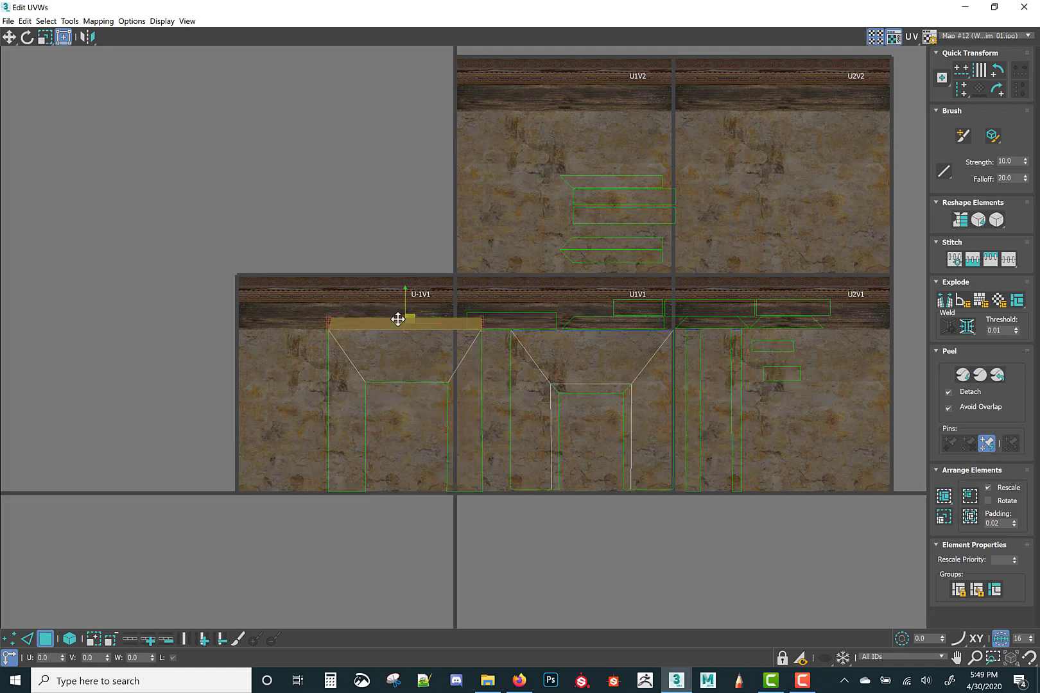
pyautogui.rightClick(394, 315)
pyautogui.click(374, 349)
pyautogui.moveTo(399, 318); pyautogui.dragTo(810, 475)
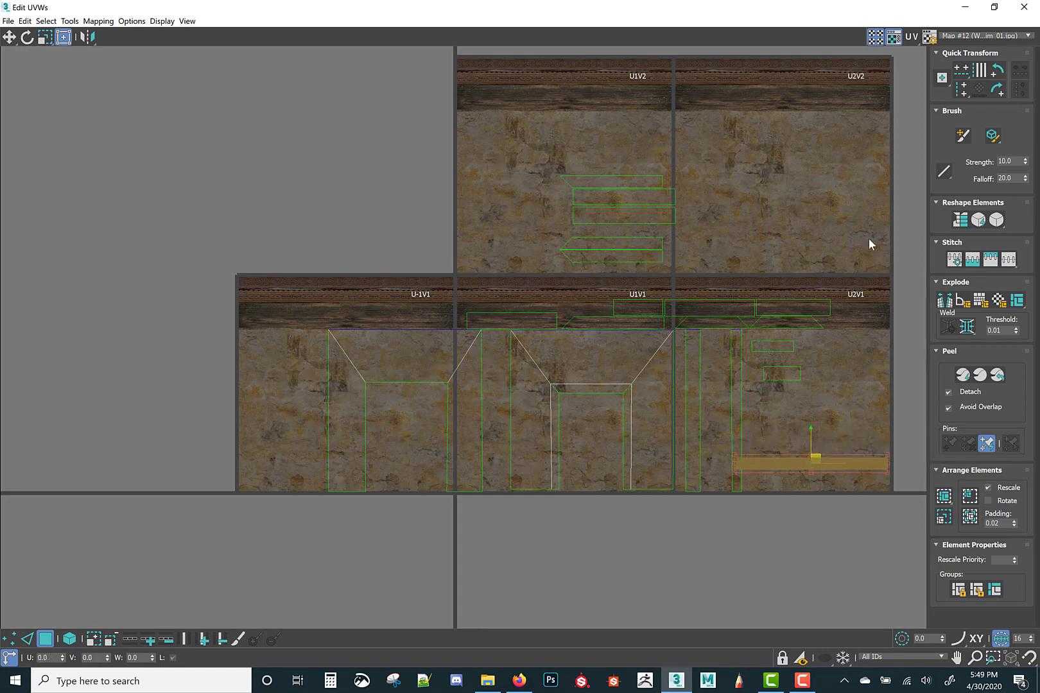
pyautogui.click(995, 76)
pyautogui.moveTo(815, 438); pyautogui.dragTo(712, 385)
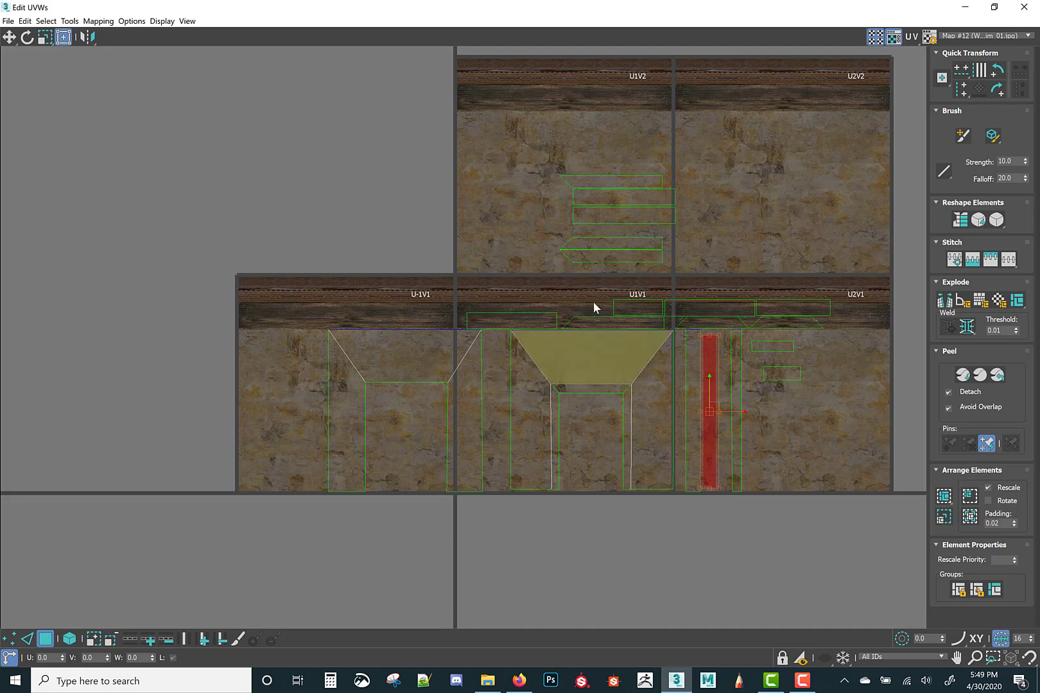
# Move the two mirrored slanted strips from U1V2 onto the dark plank above the U-1V1 doorway
pyautogui.scroll(3, 593, 302)
pyautogui.moveTo(703, 199); pyautogui.dragTo(698, 197)
pyautogui.moveTo(664, 191); pyautogui.dragTo(806, 253, button='middle')
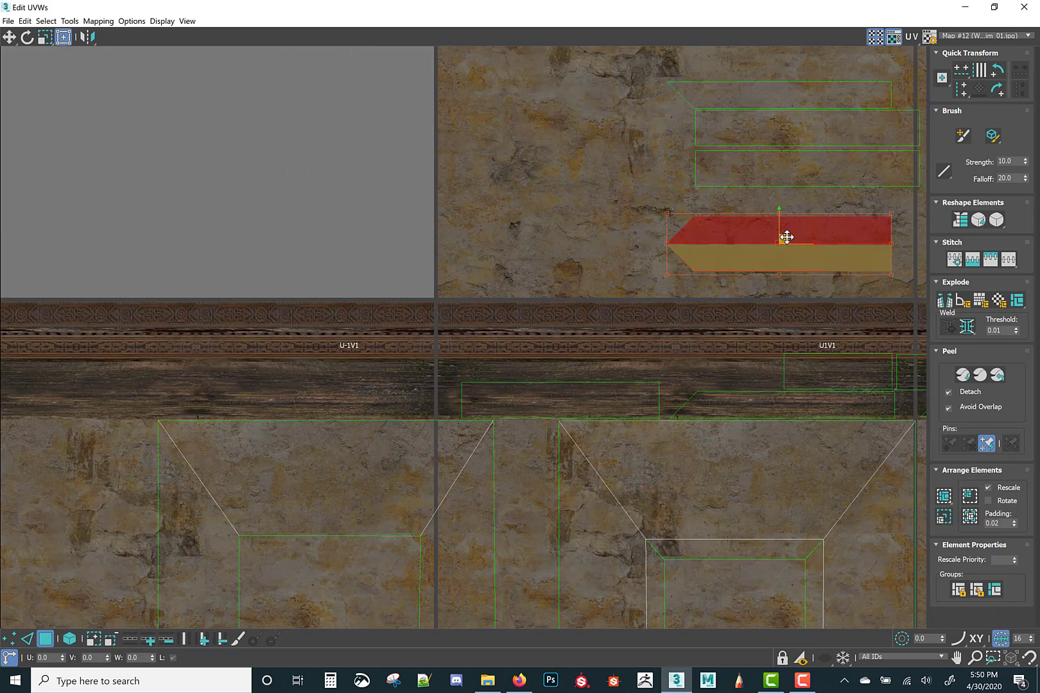
pyautogui.moveTo(790, 236); pyautogui.dragTo(354, 382)
# Move the remaining three strips from U1V2 onto the wood bands of U-1V1, beside the two slanted strips
pyautogui.moveTo(680, 208); pyautogui.dragTo(575, 332, button='middle')
pyautogui.hotkey('ctrl', 'z')
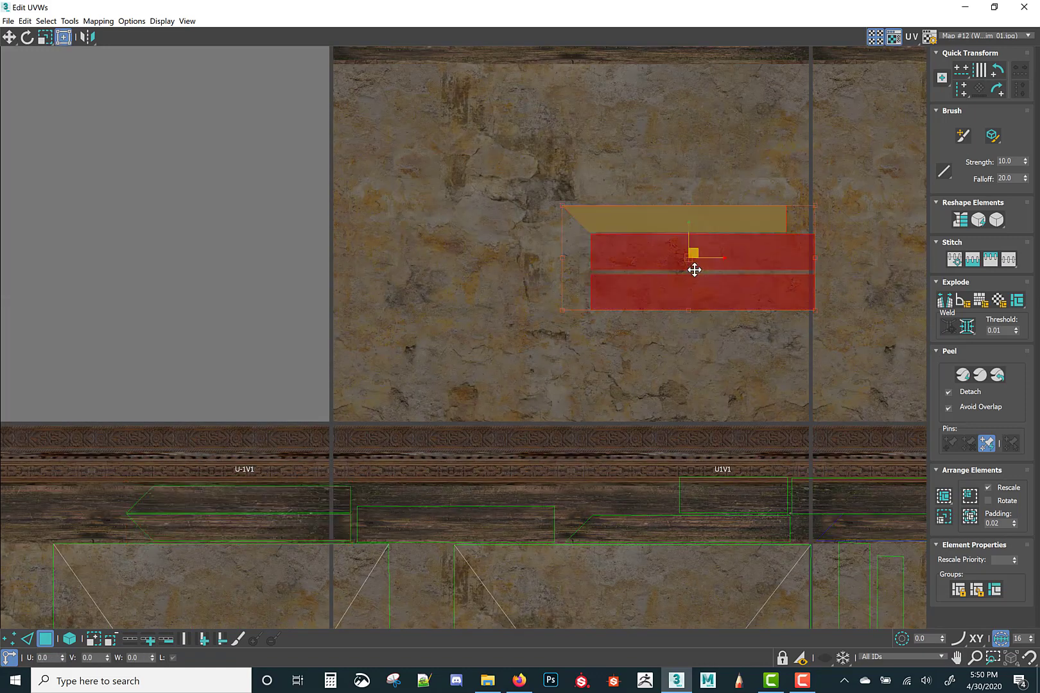
pyautogui.moveTo(697, 256); pyautogui.dragTo(8, 491)
pyautogui.moveTo(359, 417); pyautogui.dragTo(688, 350, button='middle')
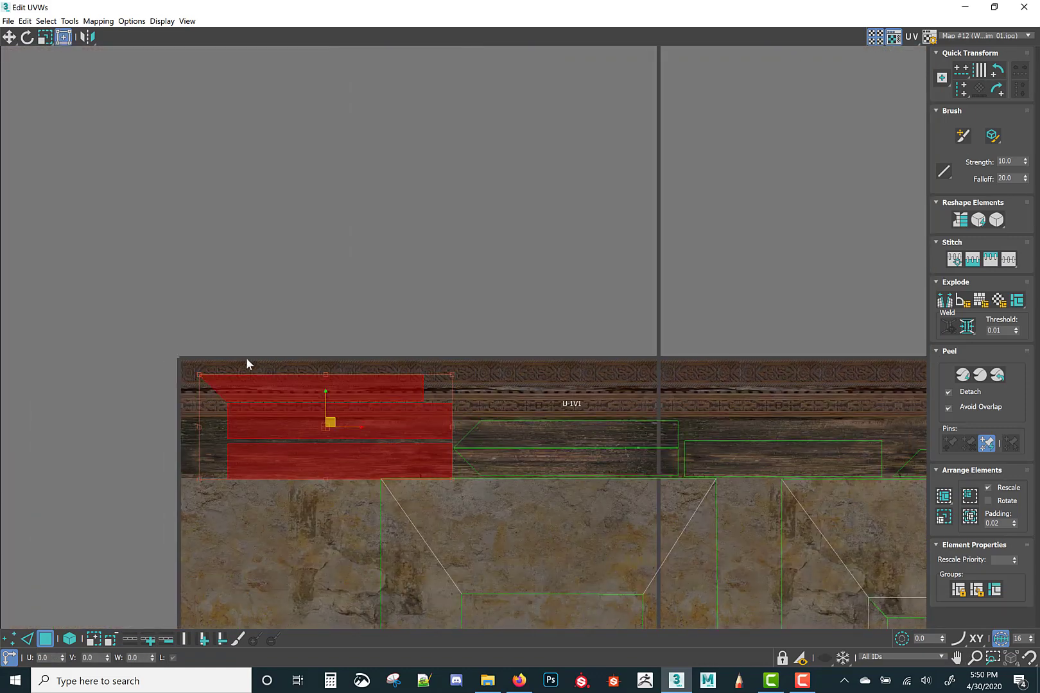
# Try placing the uppermost slanted strip from U-1V1 on the dark plank at the far end of U2V1
pyautogui.click(246, 359)
pyautogui.click(308, 389)
pyautogui.moveTo(517, 408); pyautogui.dragTo(261, 427, button='middle')
pyautogui.scroll(-3, 261, 427)
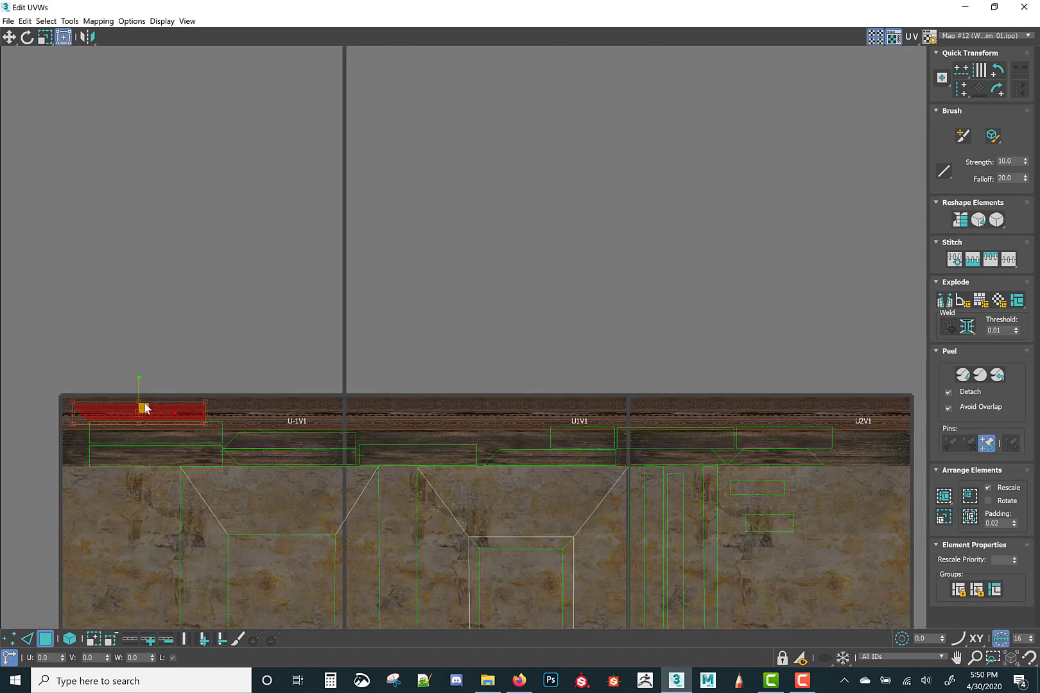
pyautogui.moveTo(144, 406); pyautogui.dragTo(902, 437)
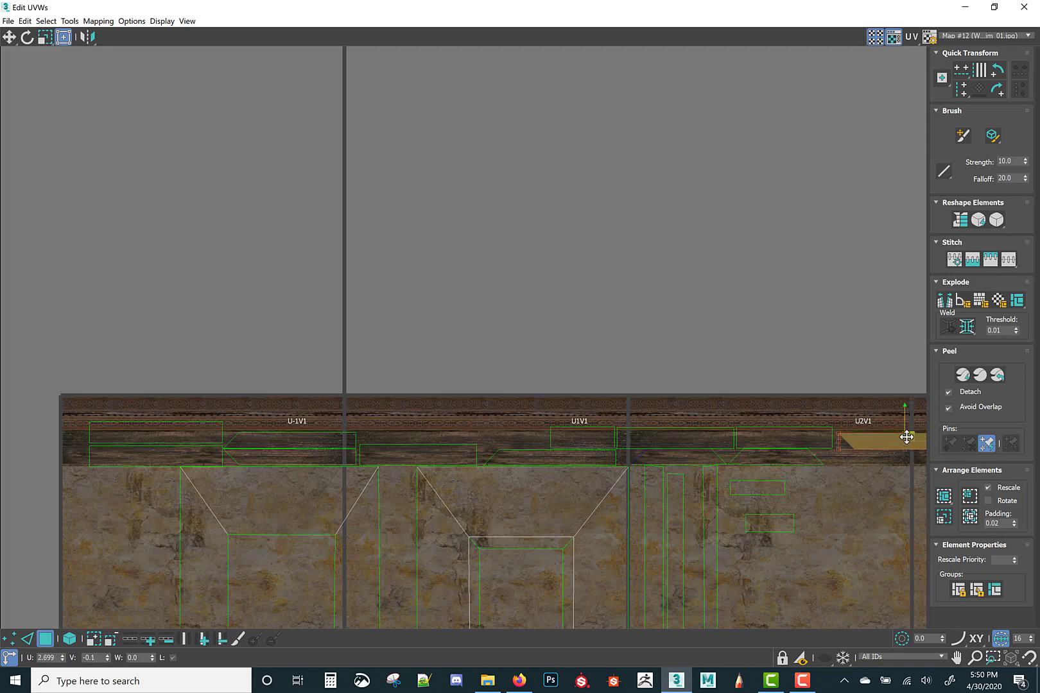
# Move the slanted strip onto the upper dark plank of U1V1, directly above the short rectangular strip
pyautogui.click(157, 434)
pyautogui.moveTo(272, 443); pyautogui.dragTo(92, 405, button='middle')
pyautogui.moveTo(545, 411); pyautogui.dragTo(741, 390, button='middle')
pyautogui.click(794, 389)
pyautogui.moveTo(784, 382); pyautogui.dragTo(418, 377)
pyautogui.scroll(4, 418, 376)
pyautogui.moveTo(349, 372); pyautogui.dragTo(358, 378)
pyautogui.scroll(-4, 358, 379)
pyautogui.moveTo(364, 383); pyautogui.dragTo(491, 353, button='middle')
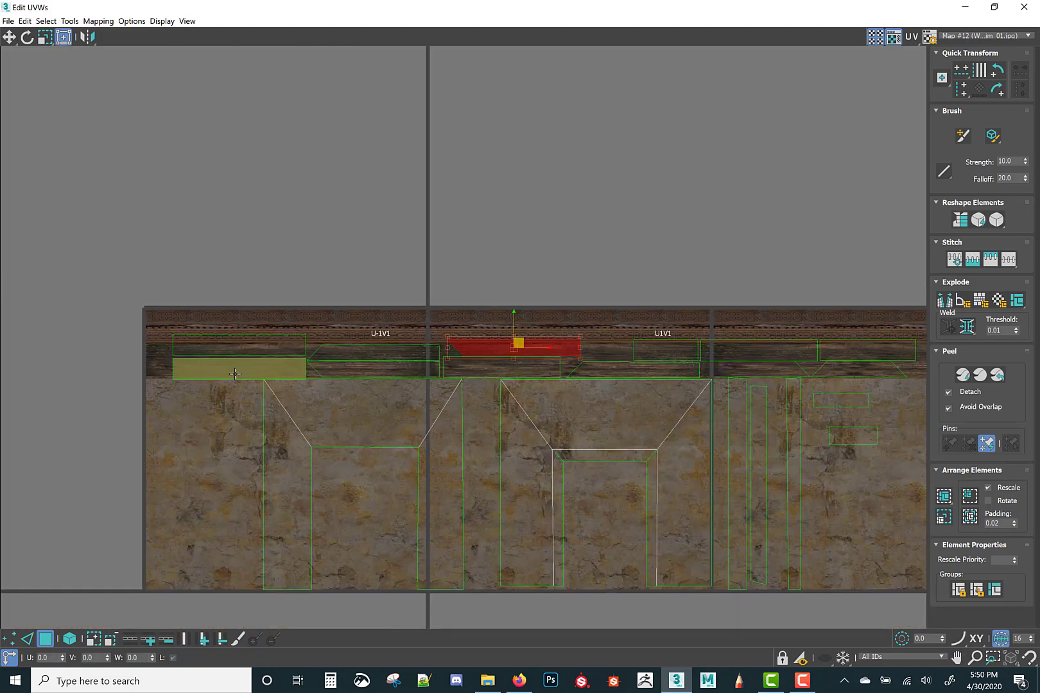
# Align the strips' vertices along the seam between the two dark planks into one straight horizontal line
pyautogui.press('1')
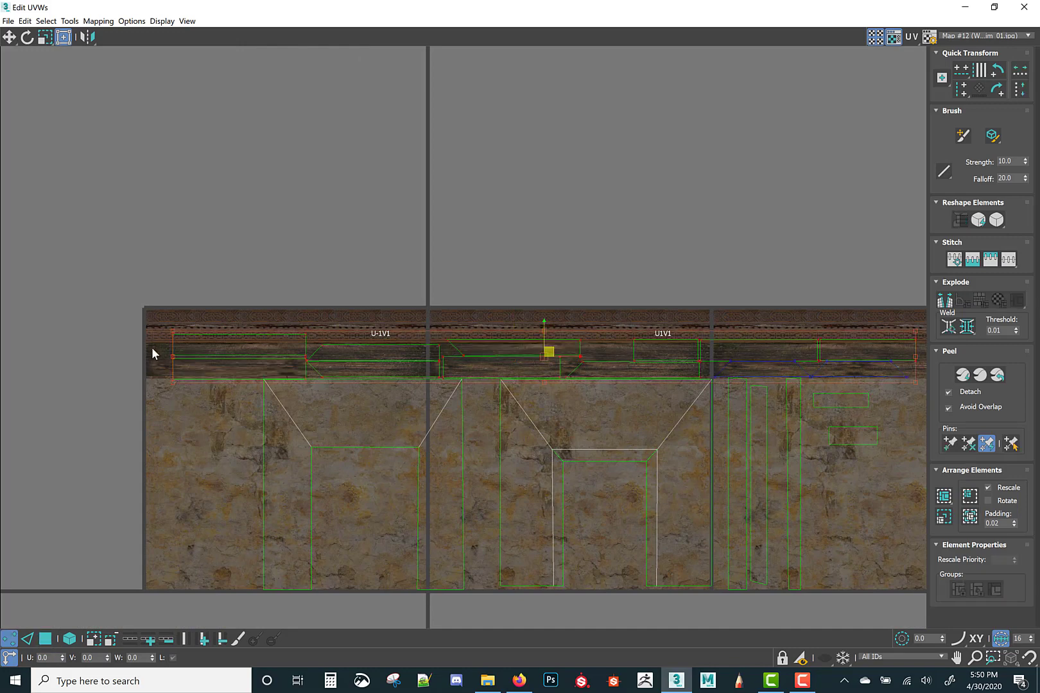
pyautogui.moveTo(157, 352); pyautogui.dragTo(547, 371)
pyautogui.moveTo(920, 368); pyautogui.dragTo(920, 367)
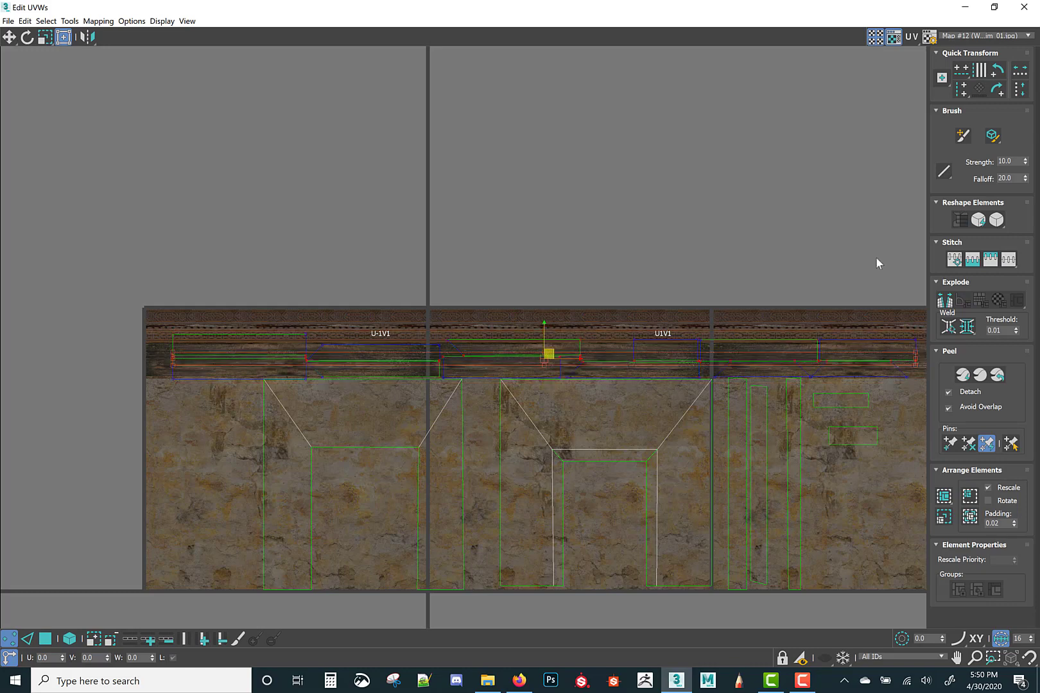
pyautogui.click(961, 71)
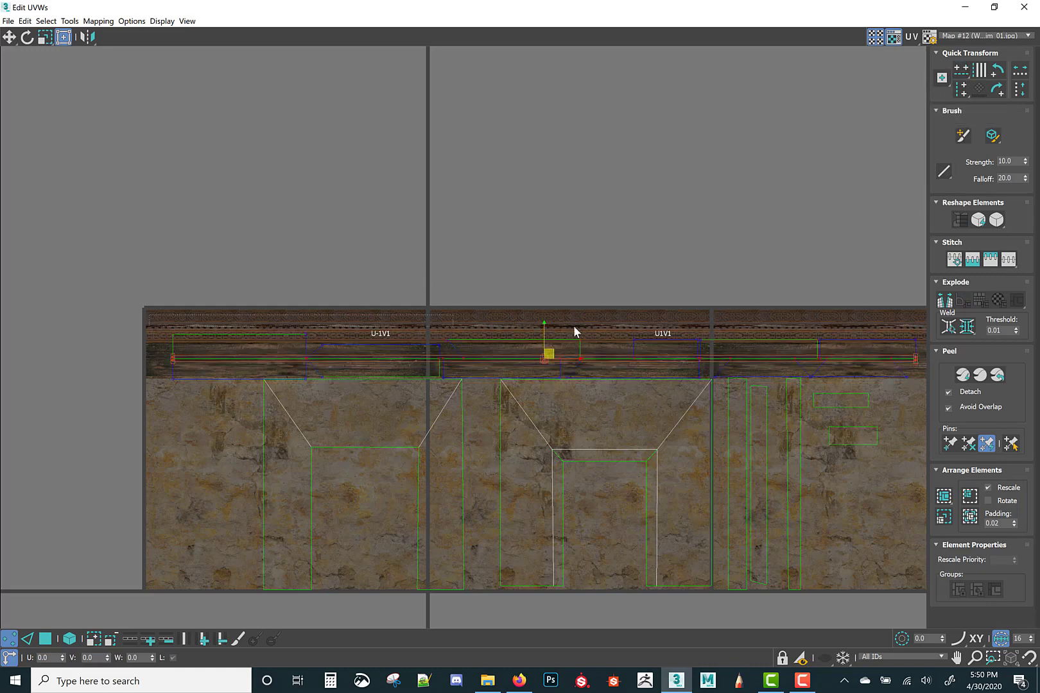
# Align the top-edge vertices of the upper row of strips into one straight horizontal line
pyautogui.moveTo(922, 346); pyautogui.dragTo(923, 346)
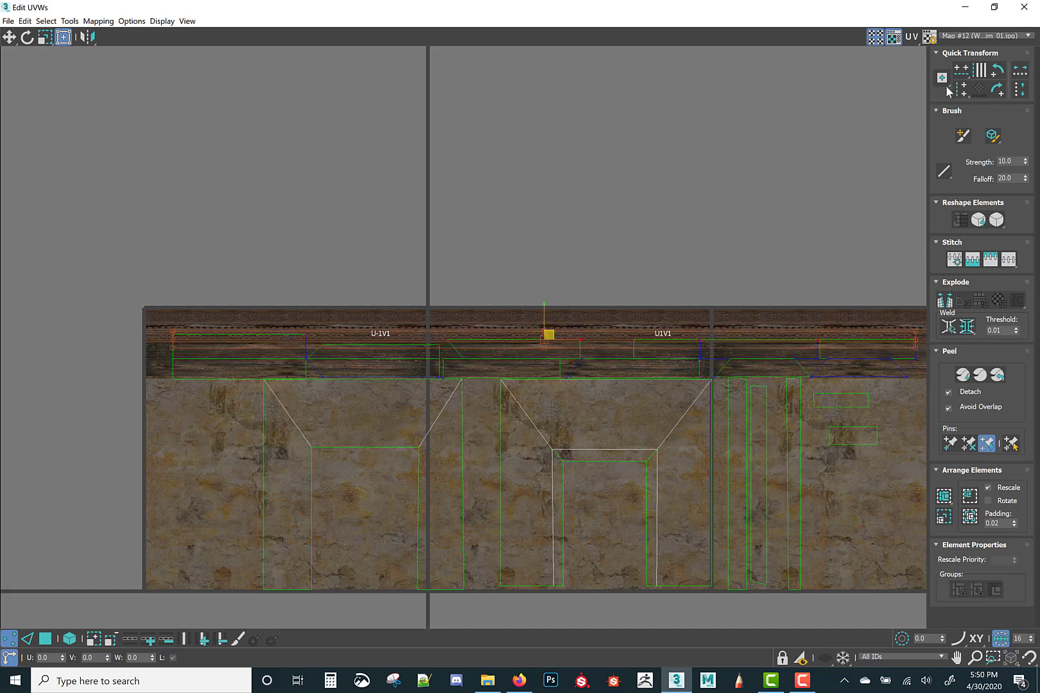
pyautogui.click(963, 72)
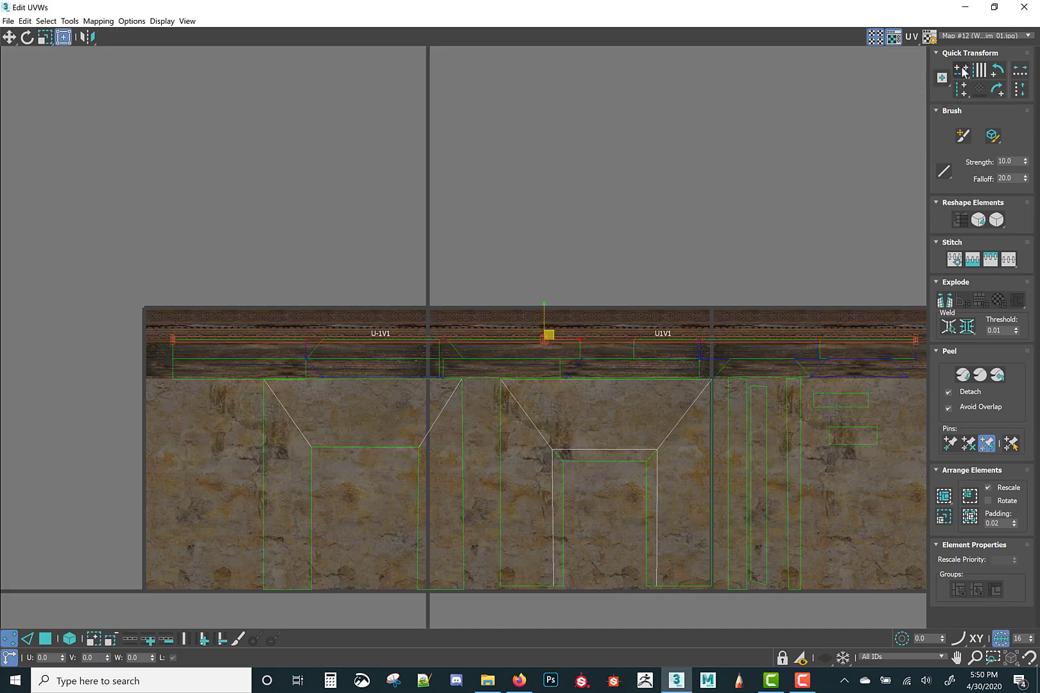
pyautogui.scroll(2, 230, 391)
pyautogui.moveTo(319, 395); pyautogui.dragTo(214, 409, button='middle')
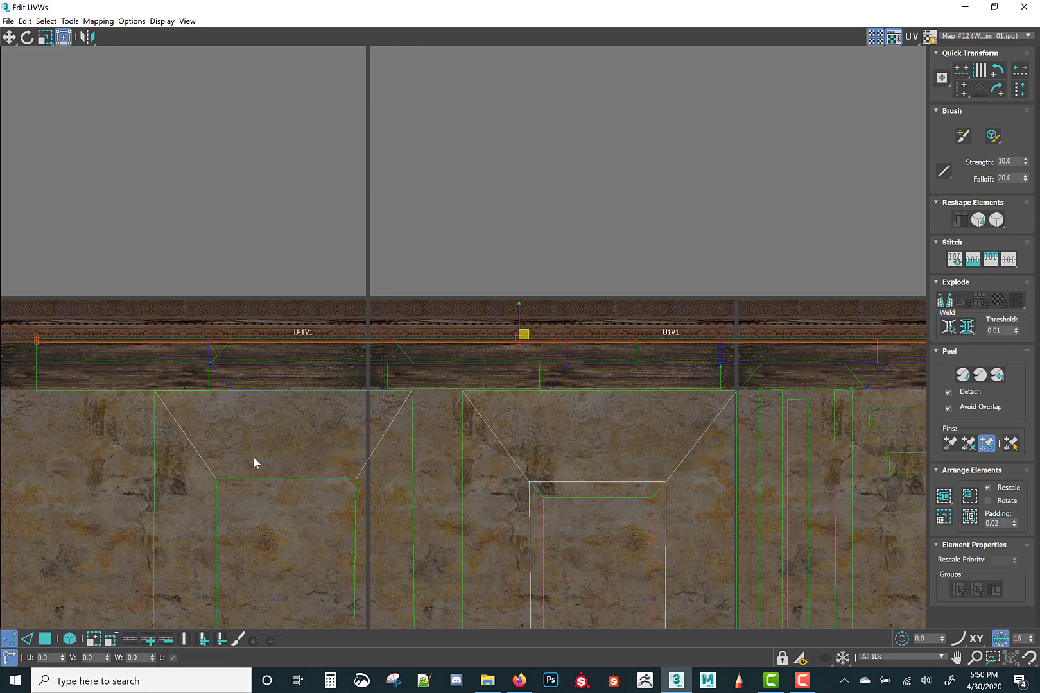
pyautogui.scroll(-2, 437, 274)
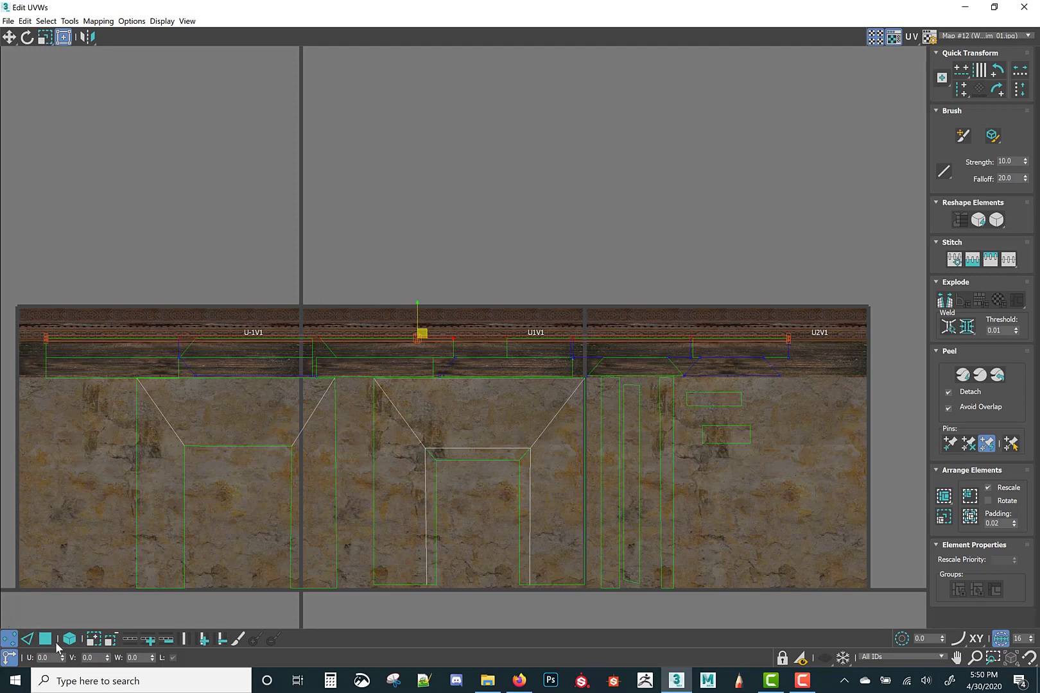
# Align the bottom-edge vertices of the lower row of strips horizontally along the boundary between plank and plaster
pyautogui.press('3')
pyautogui.moveTo(813, 354); pyautogui.dragTo(813, 370)
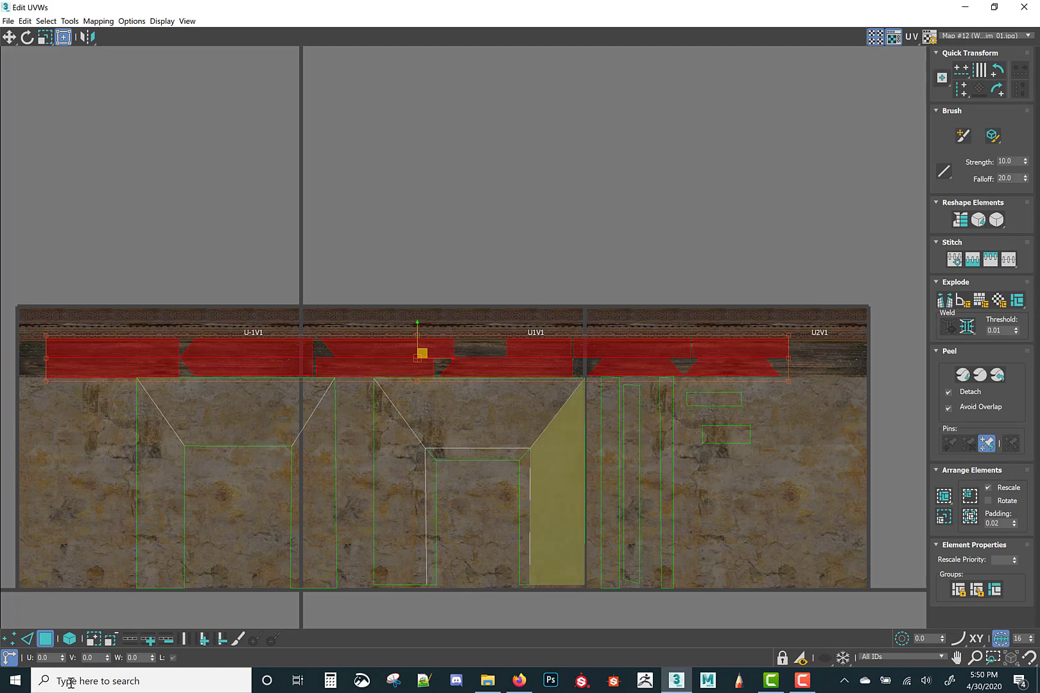
pyautogui.click(11, 639)
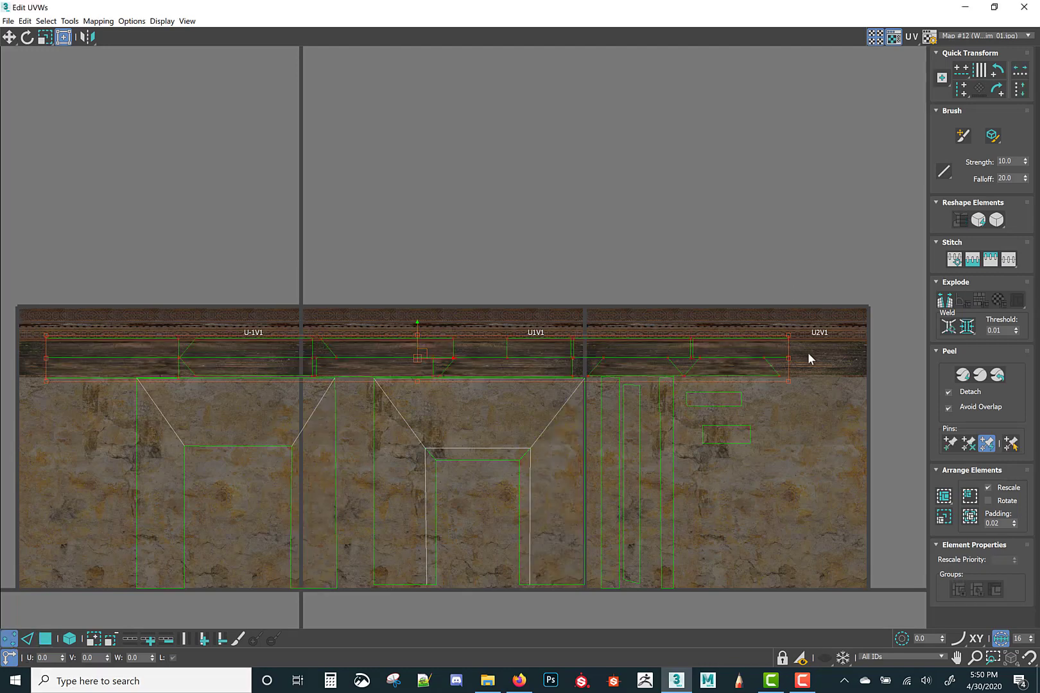
pyautogui.scroll(4, 782, 369)
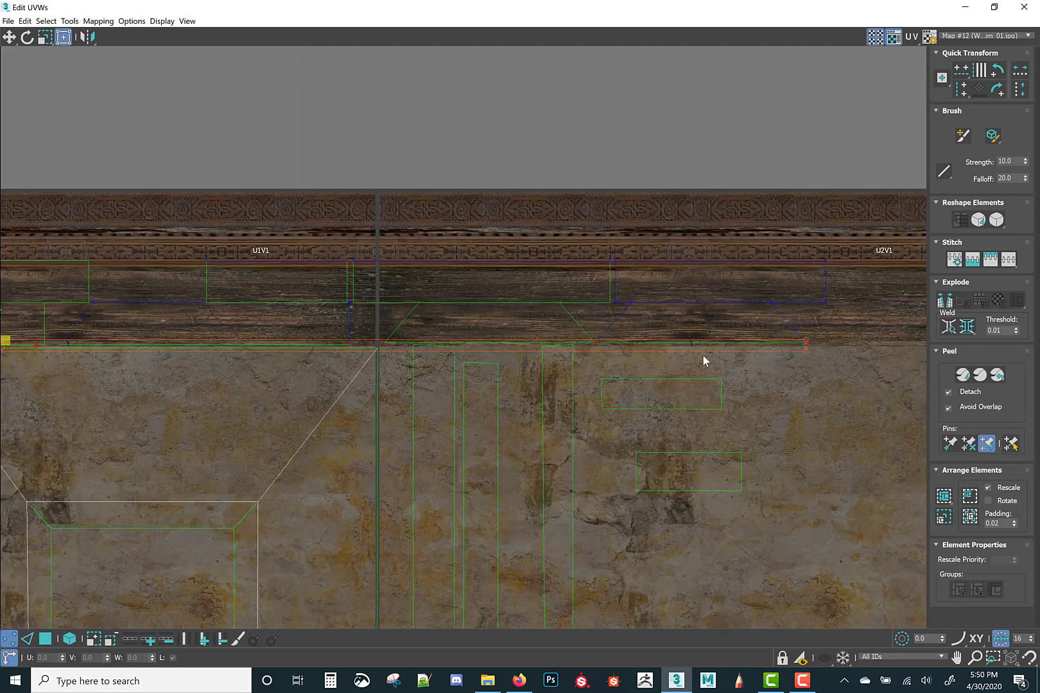
pyautogui.scroll(4, 305, 342)
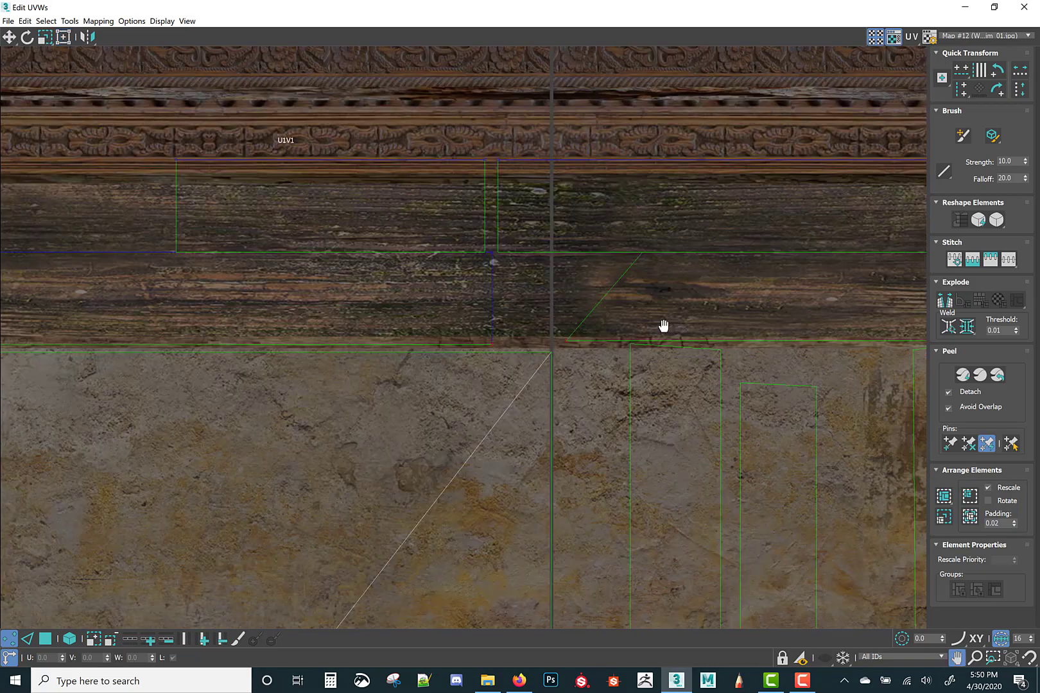
pyautogui.click(969, 67)
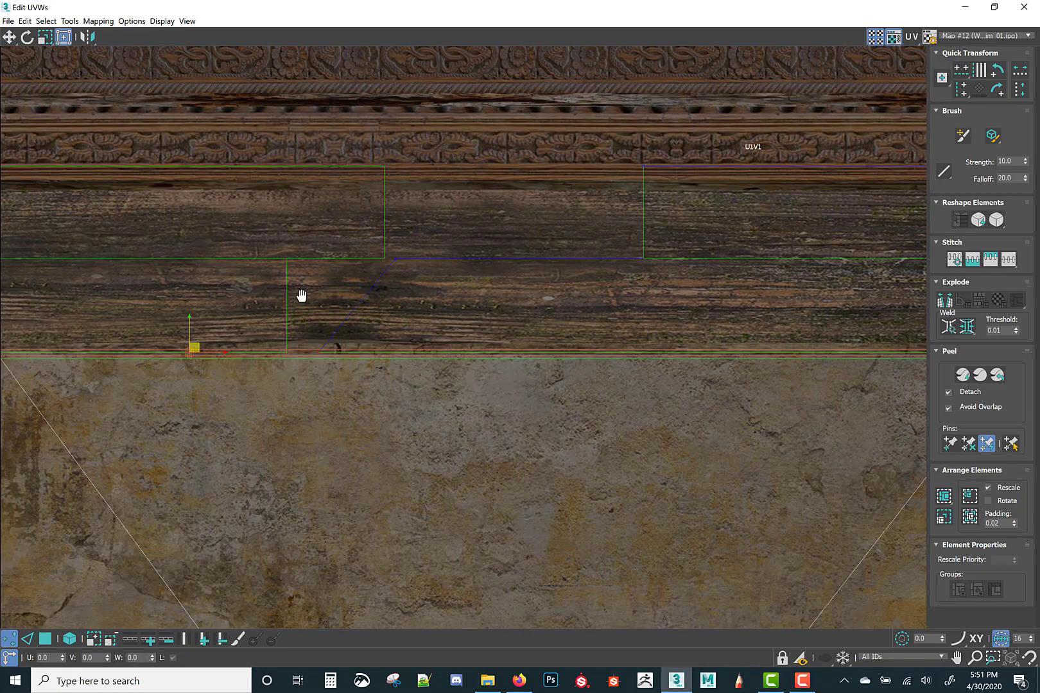
# Check the aligned bottom edge along all tiles and raise its vertices slightly, away from the plaster
pyautogui.moveTo(302, 294); pyautogui.dragTo(831, 276, button='middle')
pyautogui.scroll(2, 144, 335)
pyautogui.moveTo(144, 335); pyautogui.dragTo(748, 320, button='middle')
pyautogui.moveTo(413, 350); pyautogui.dragTo(738, 358, button='middle')
pyautogui.scroll(-7, 323, 358)
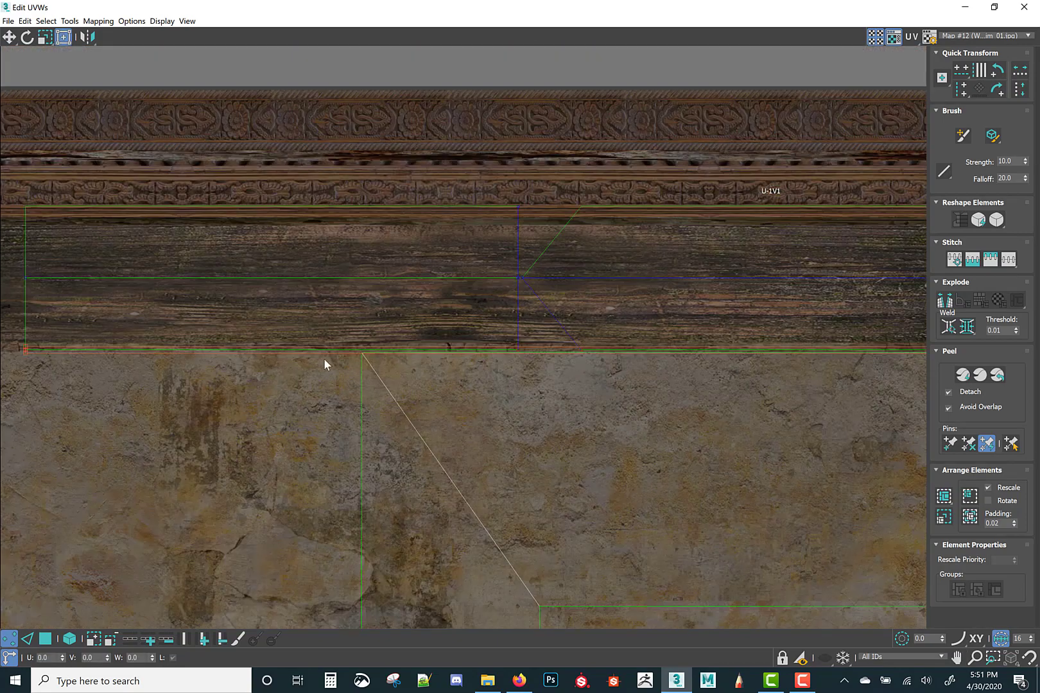
pyautogui.scroll(5, 157, 351)
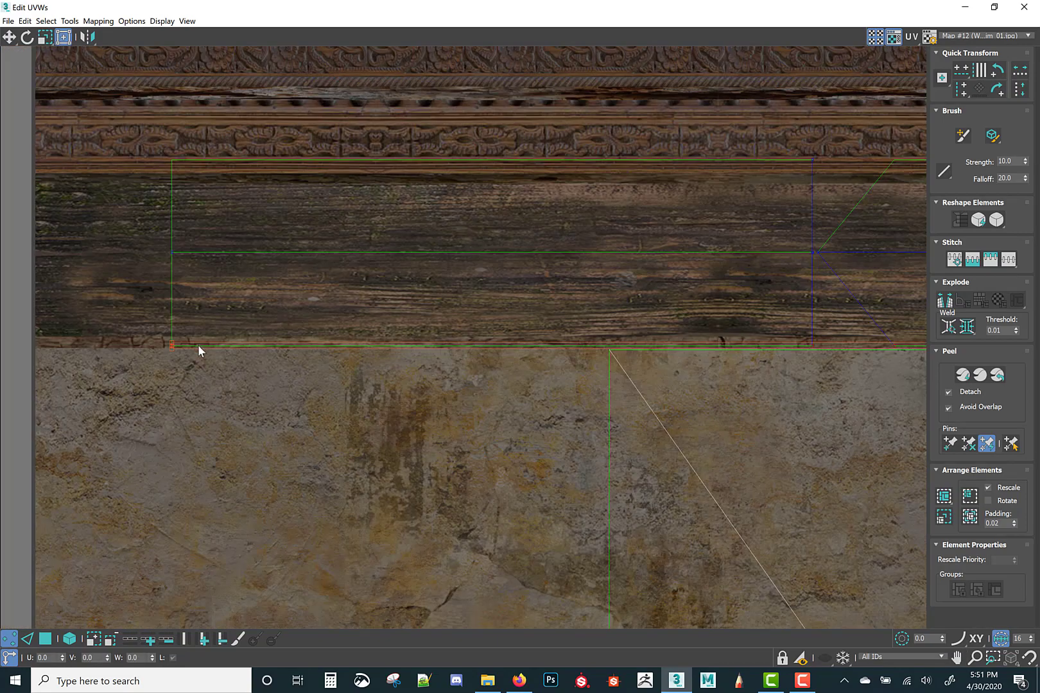
pyautogui.moveTo(879, 352); pyautogui.dragTo(315, 347, button='middle')
pyautogui.moveTo(915, 367); pyautogui.dragTo(449, 343, button='middle')
pyautogui.moveTo(780, 317); pyautogui.dragTo(414, 313, button='middle')
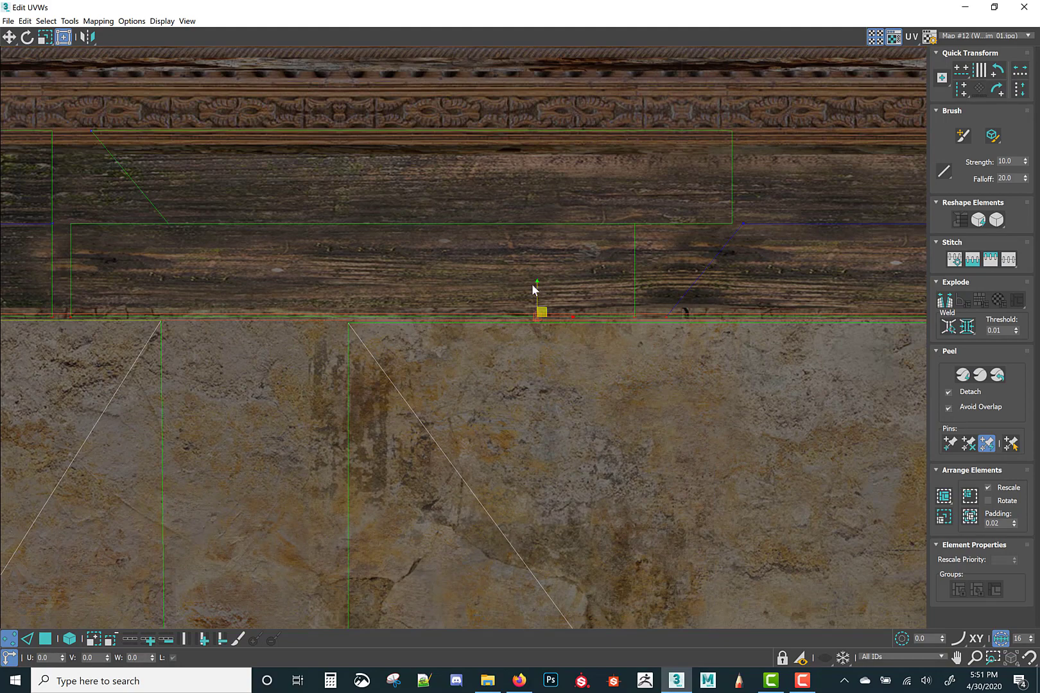
pyautogui.moveTo(535, 285); pyautogui.dragTo(541, 275)
pyautogui.scroll(-5, 539, 279)
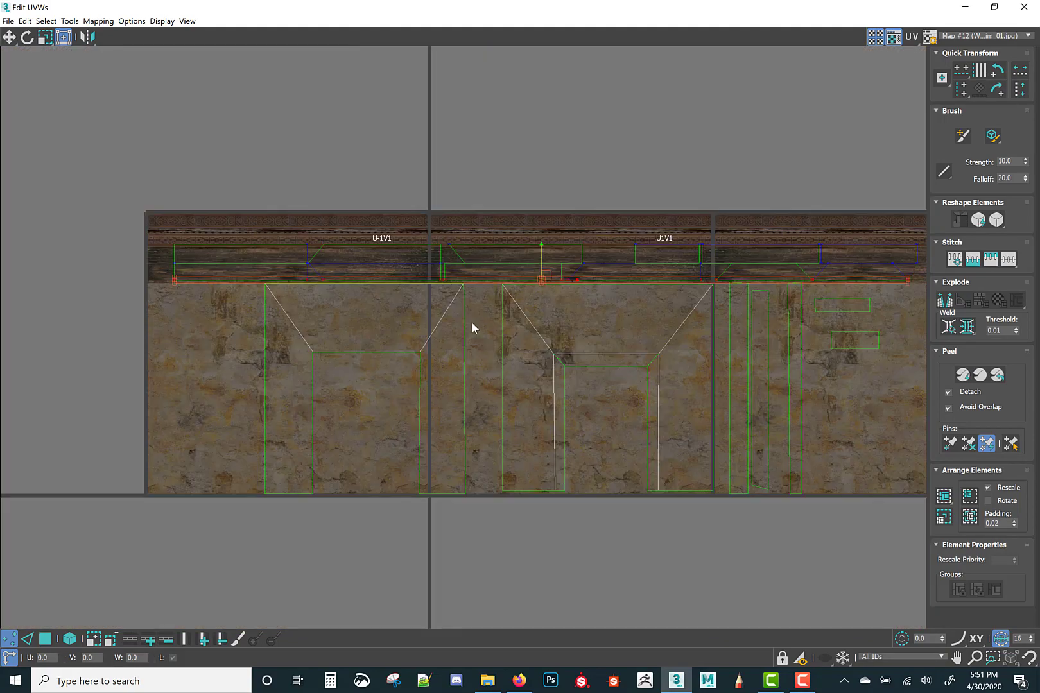
# Deselect the UVs, close the UV editor and collapse the Unwrap UVW modifier on Wall_DoorBasic_00
pyautogui.click(471, 321)
pyautogui.scroll(-4, 471, 322)
pyautogui.moveTo(583, 319); pyautogui.dragTo(321, 376, button='middle')
pyautogui.scroll(1, 553, 273)
pyautogui.click(1025, 9)
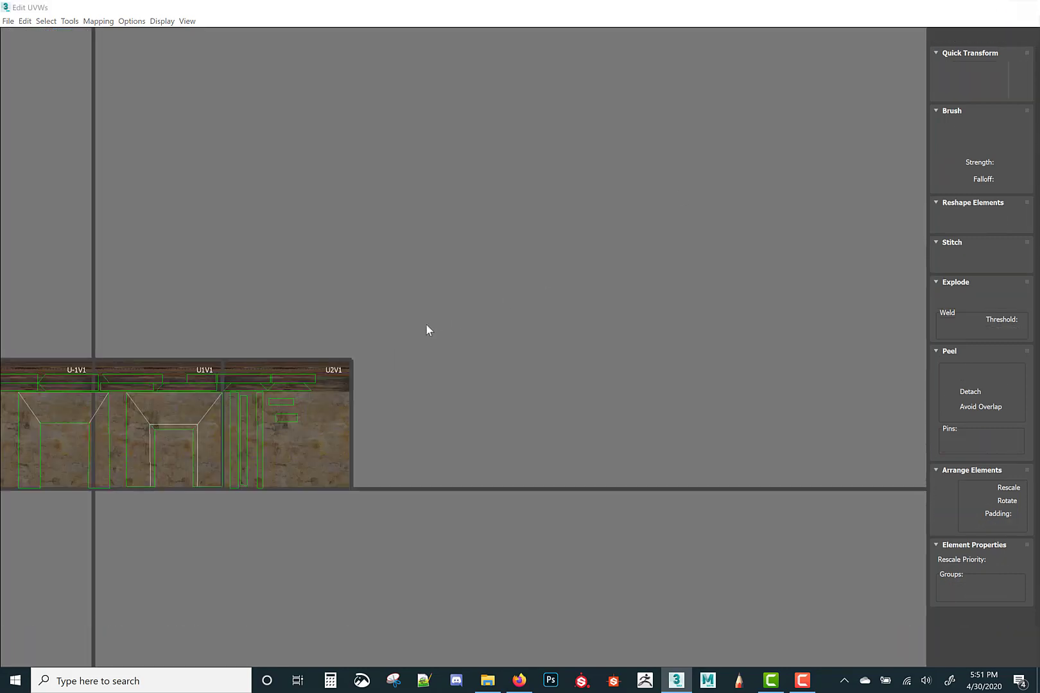
pyautogui.keyDown('alt'); pyautogui.moveTo(471, 331); pyautogui.dragTo(517, 299, button='middle'); pyautogui.keyUp('alt')
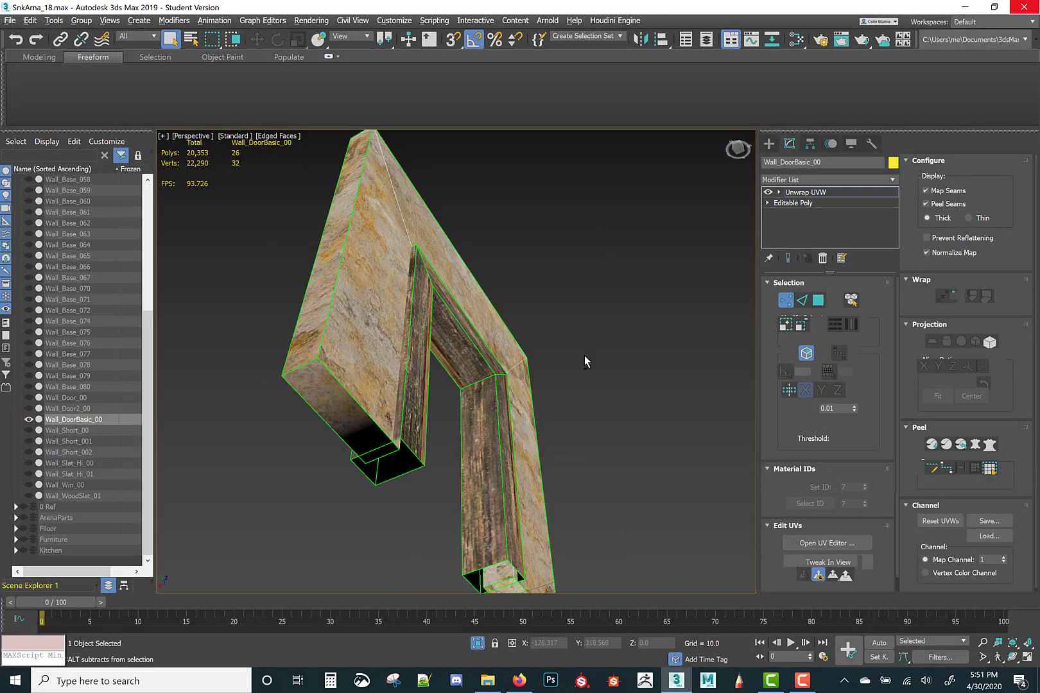
pyautogui.rightClick(836, 193)
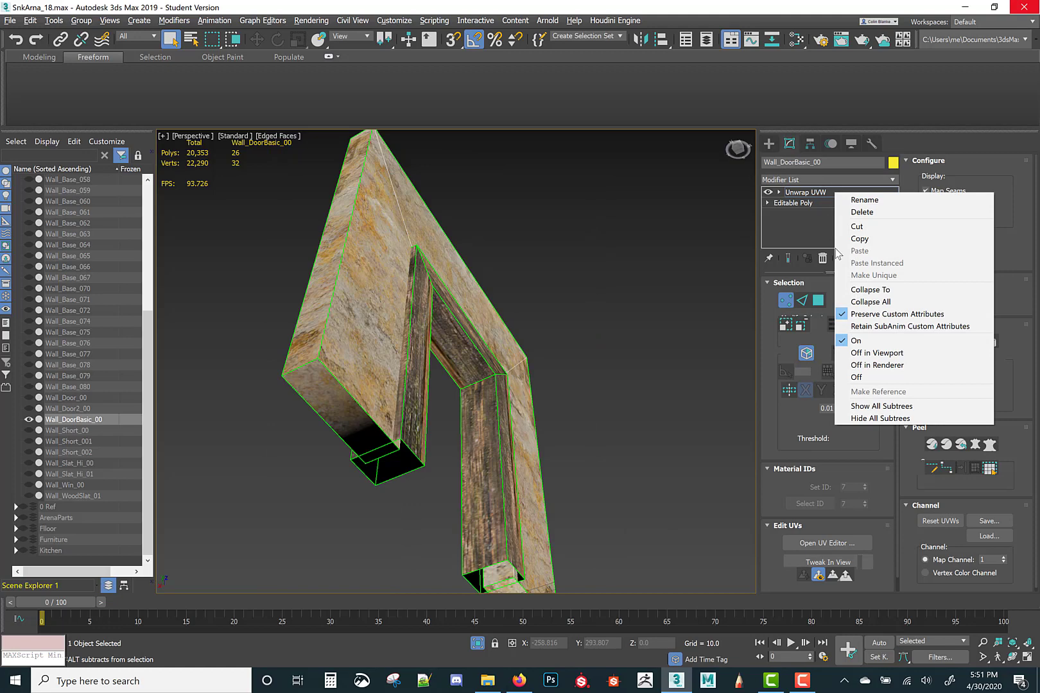
pyautogui.click(863, 290)
# Deselect the door wall, look it over and end its isolation to bring back the full building scene
pyautogui.scroll(-2, 632, 386)
pyautogui.keyDown('alt'); pyautogui.moveTo(625, 388); pyautogui.dragTo(495, 472, button='middle'); pyautogui.keyUp('alt')
pyautogui.click(644, 399)
pyautogui.keyDown('alt'); pyautogui.moveTo(496, 472); pyautogui.dragTo(573, 411, button='middle'); pyautogui.keyUp('alt')
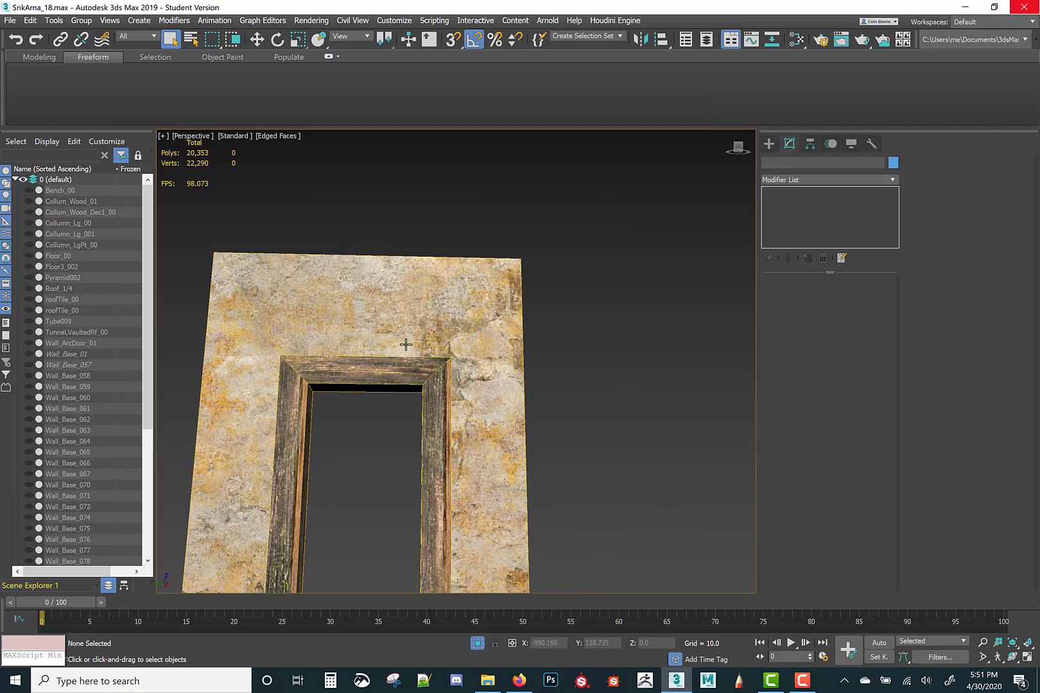
pyautogui.scroll(-5, 406, 345)
pyautogui.keyDown('alt'); pyautogui.moveTo(406, 344); pyautogui.dragTo(437, 372, button='middle'); pyautogui.keyUp('alt')
pyautogui.scroll(-1, 62, 266)
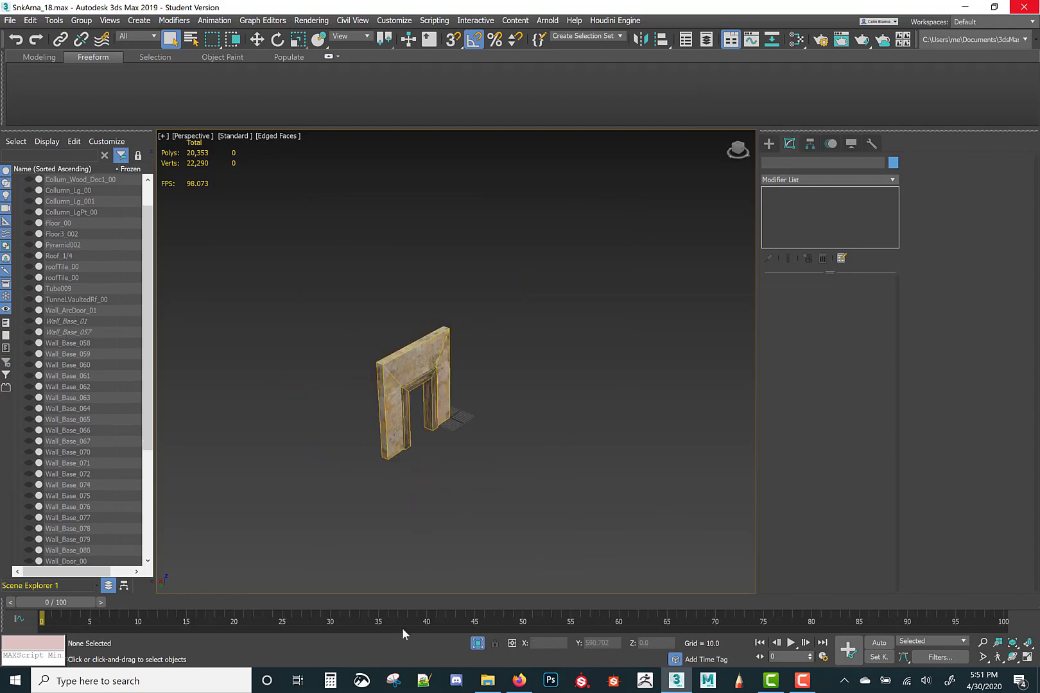
pyautogui.click(477, 642)
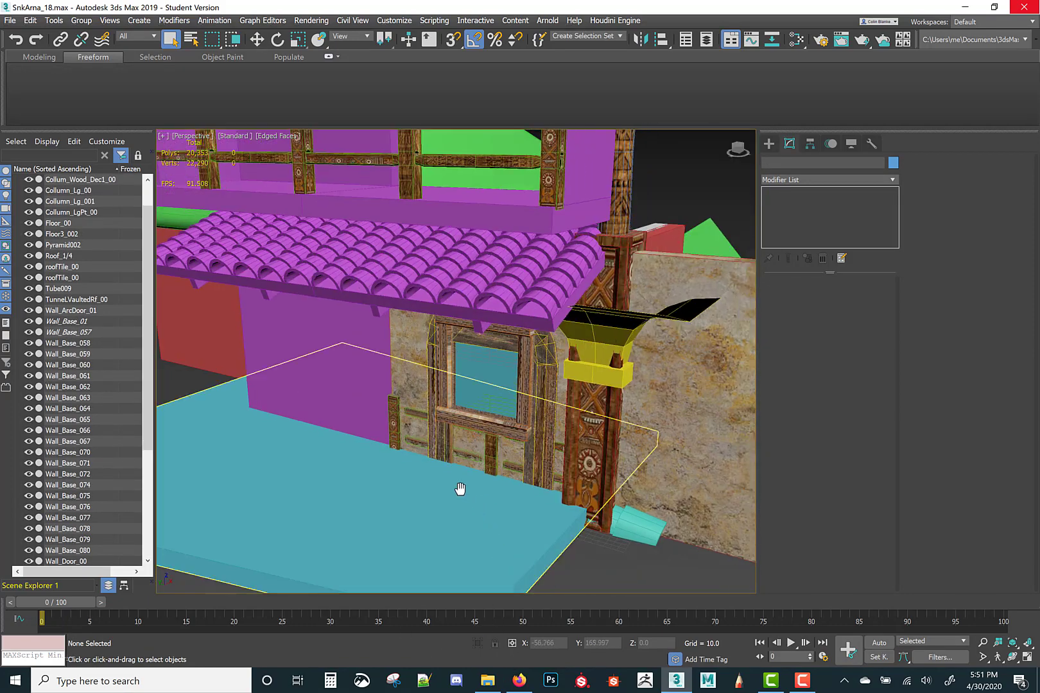
# Move the window wall Wall_Win_00 out of the building into the open space in front of it
pyautogui.click(421, 341)
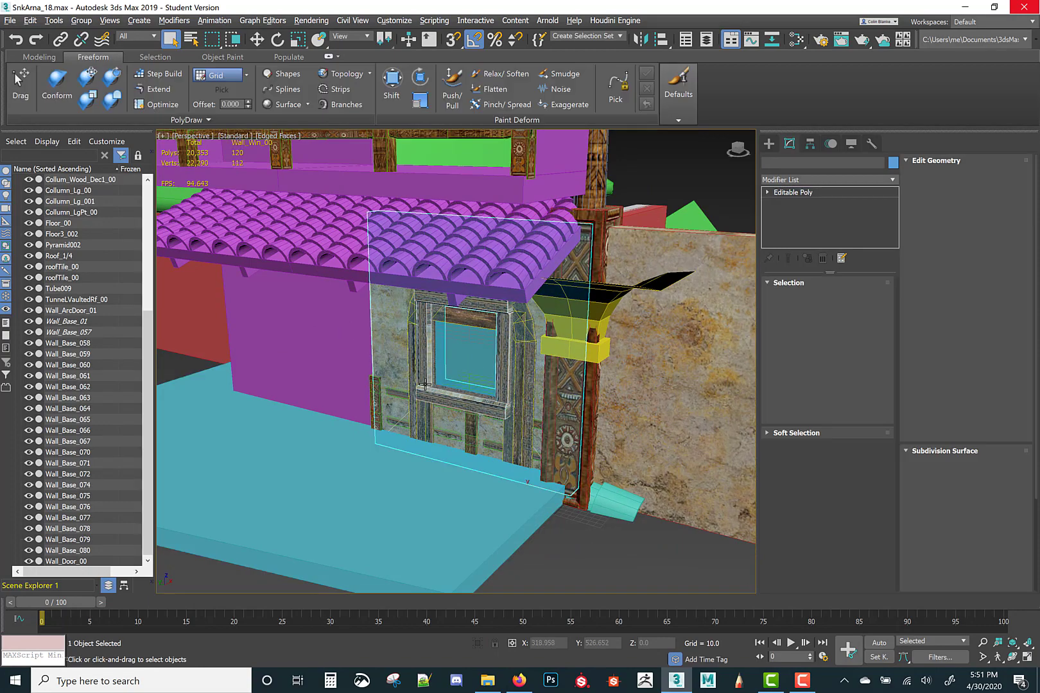
pyautogui.keyDown('alt'); pyautogui.moveTo(421, 341); pyautogui.dragTo(432, 297, button='middle'); pyautogui.keyUp('alt')
pyautogui.press('w')
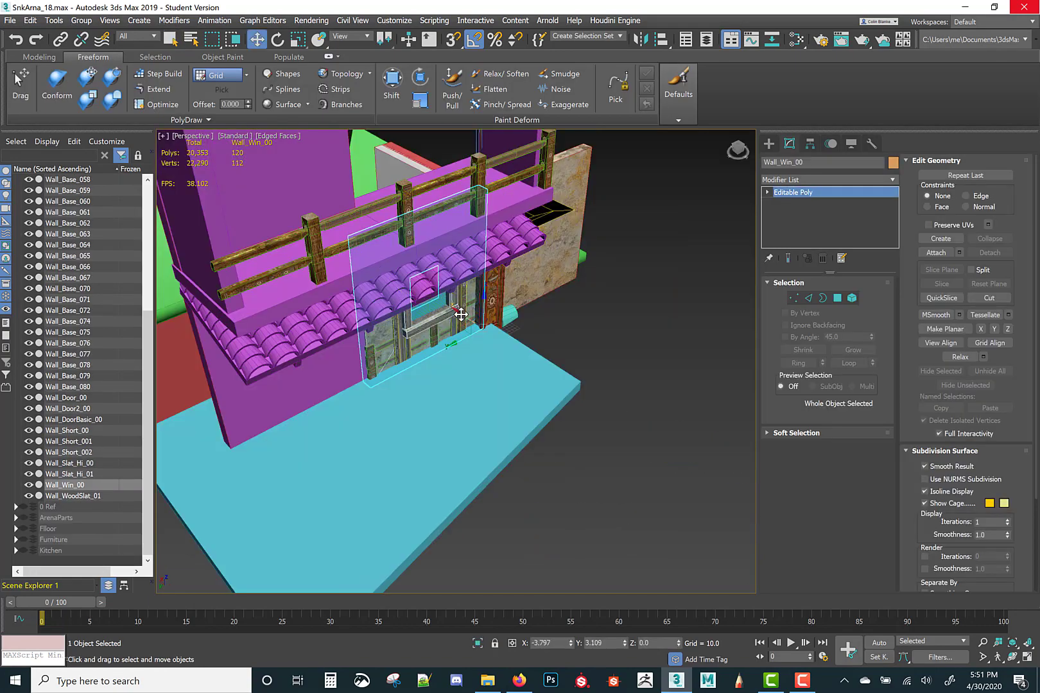
pyautogui.moveTo(461, 315); pyautogui.dragTo(745, 446)
pyautogui.moveTo(578, 383); pyautogui.dragTo(414, 289, button='middle')
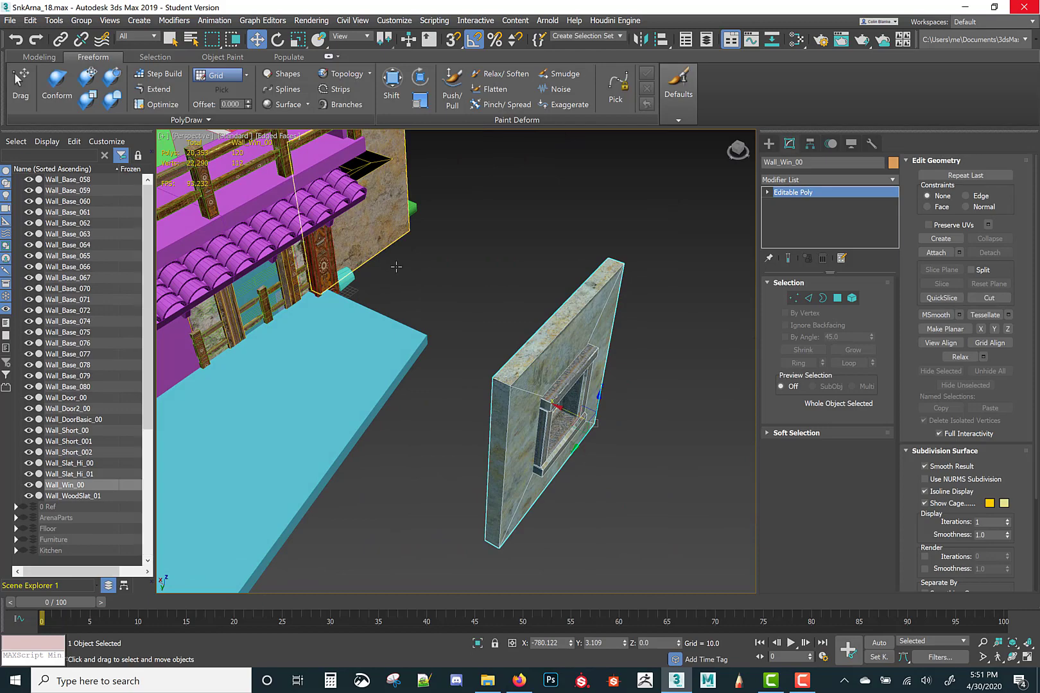
# Move the plain wall Wall_Base_058 out of the building and place it beside the window wall
pyautogui.click(300, 277)
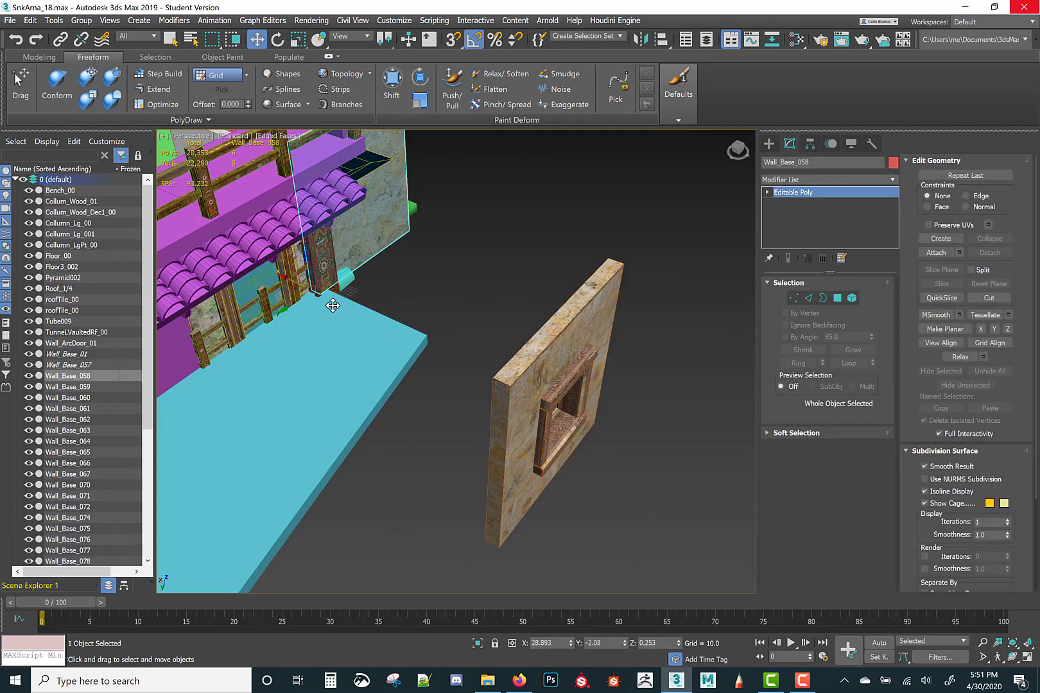
pyautogui.moveTo(332, 306); pyautogui.dragTo(610, 409)
pyautogui.keyDown('alt'); pyautogui.moveTo(610, 408); pyautogui.dragTo(459, 316, button='middle'); pyautogui.keyUp('alt')
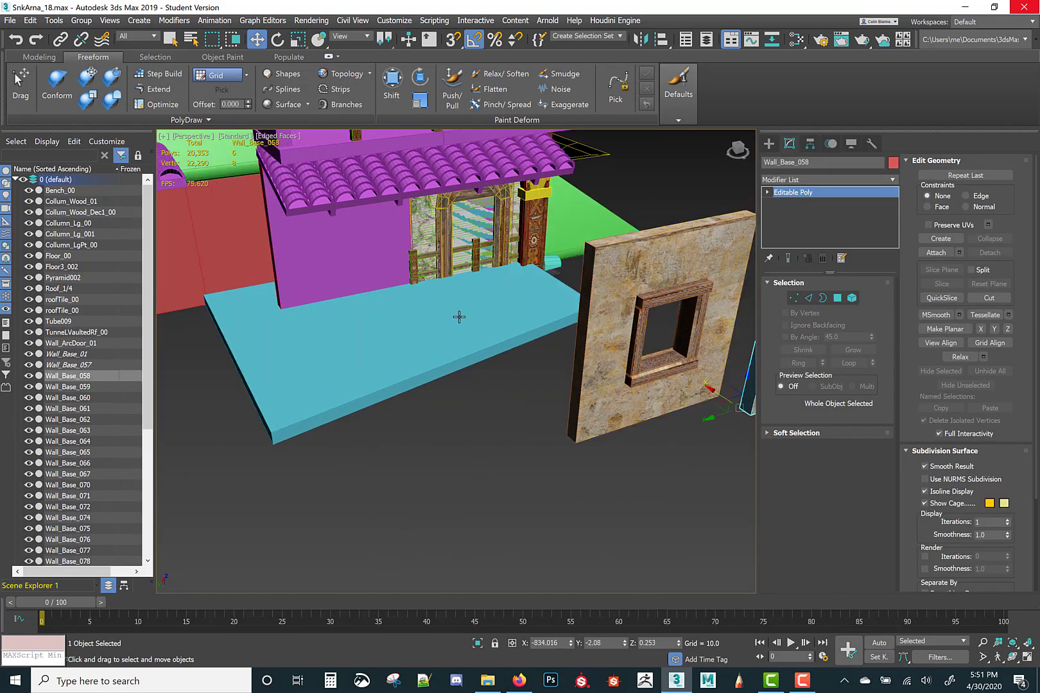
# Move the door wall Wall_Door_00 out of the building and set it on the other side of the window wall
pyautogui.click(441, 235)
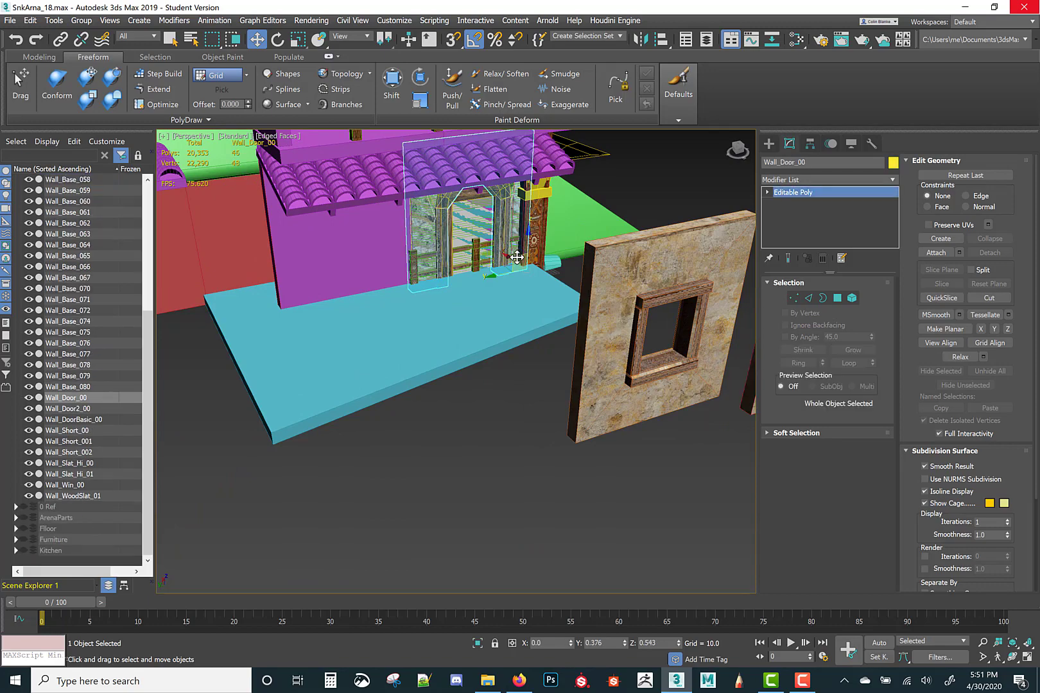
pyautogui.moveTo(561, 319); pyautogui.dragTo(709, 418)
pyautogui.moveTo(709, 419); pyautogui.dragTo(433, 396, button='middle')
pyautogui.moveTo(477, 402); pyautogui.dragTo(176, 493)
pyautogui.moveTo(432, 446); pyautogui.dragTo(553, 467, button='middle')
# Move the arched door wall Wall_ArcDoor_01 out of the building to the far side of the plain wall
pyautogui.moveTo(350, 236)
pyautogui.keyDown('alt'); pyautogui.mouseDown(button='middle')
pyautogui.moveTo(384, 217)
pyautogui.moveTo(379, 274)
pyautogui.moveTo(355, 248)
pyautogui.mouseUp(button='middle'); pyautogui.keyUp('alt')
pyautogui.click(355, 249)
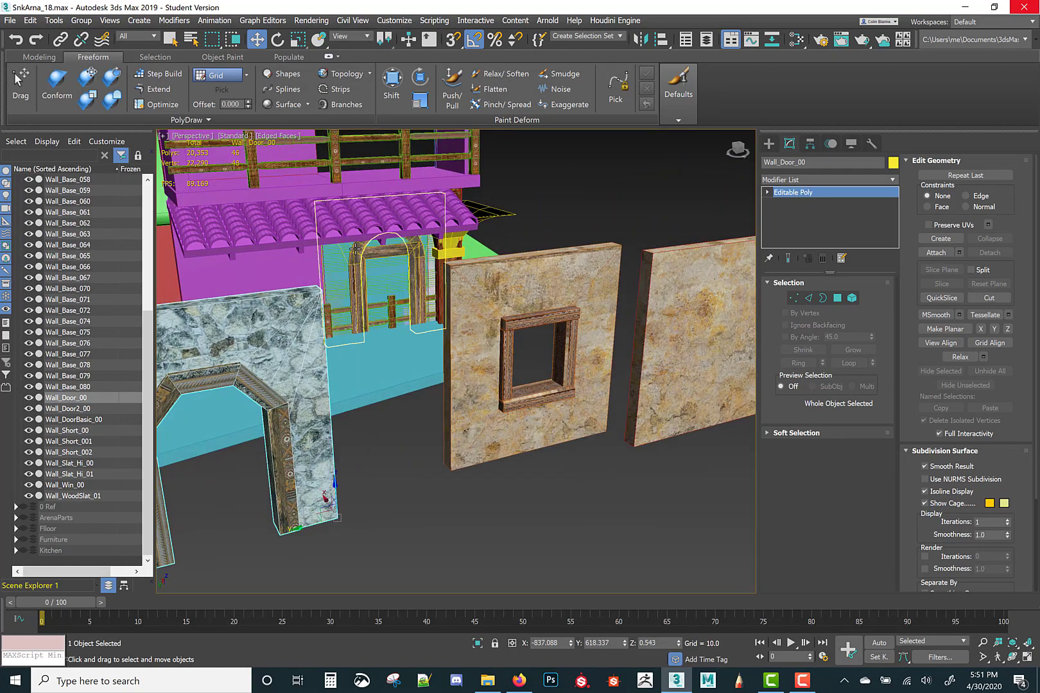
pyautogui.moveTo(430, 320); pyautogui.dragTo(657, 485)
pyautogui.keyDown('alt'); pyautogui.moveTo(657, 485); pyautogui.dragTo(483, 448, button='middle'); pyautogui.keyUp('alt')
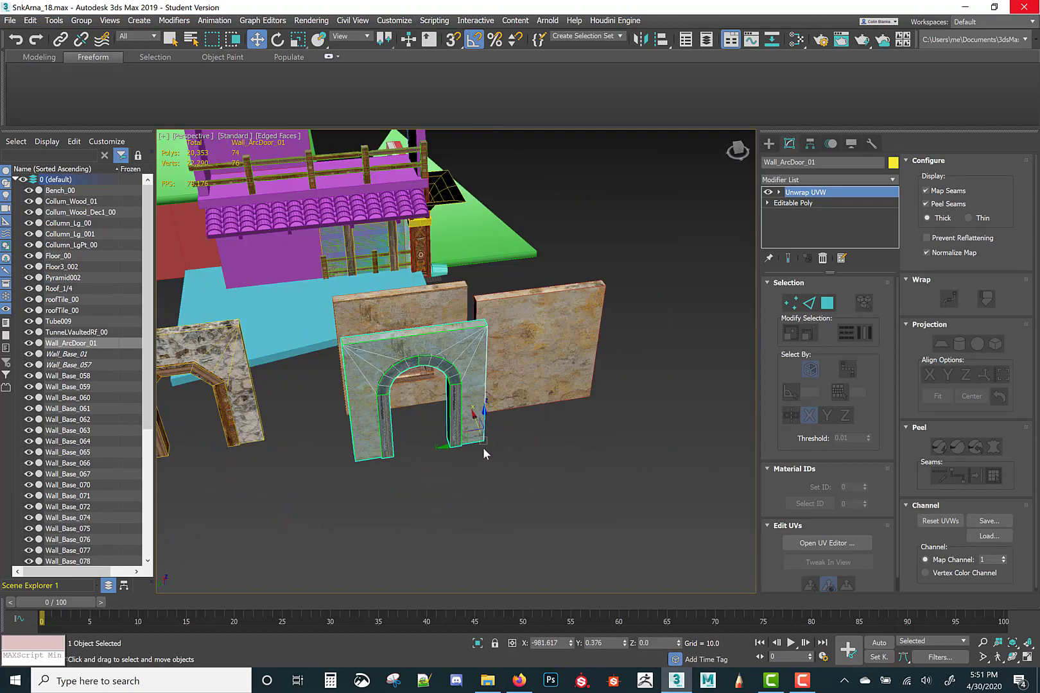
pyautogui.moveTo(453, 444); pyautogui.dragTo(765, 408)
# Isolate the window wall, plain wall and arched door wall together, view them from the front and clear the selection
pyautogui.scroll(-3, 525, 420)
pyautogui.moveTo(526, 420); pyautogui.dragTo(615, 378, button='middle')
pyautogui.moveTo(479, 400); pyautogui.dragTo(455, 455, button='middle')
pyautogui.moveTo(425, 380); pyautogui.dragTo(661, 428)
pyautogui.hotkey('alt', 'q')
pyautogui.keyDown('alt'); pyautogui.moveTo(551, 462); pyautogui.dragTo(501, 425, button='middle'); pyautogui.keyUp('alt')
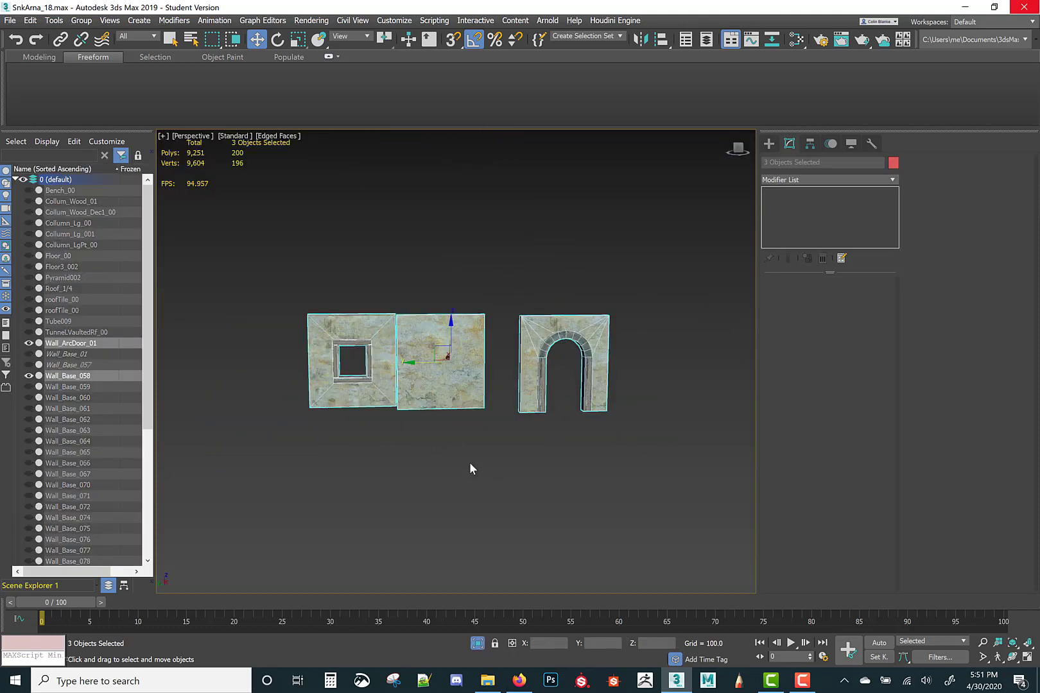
pyautogui.click(470, 462)
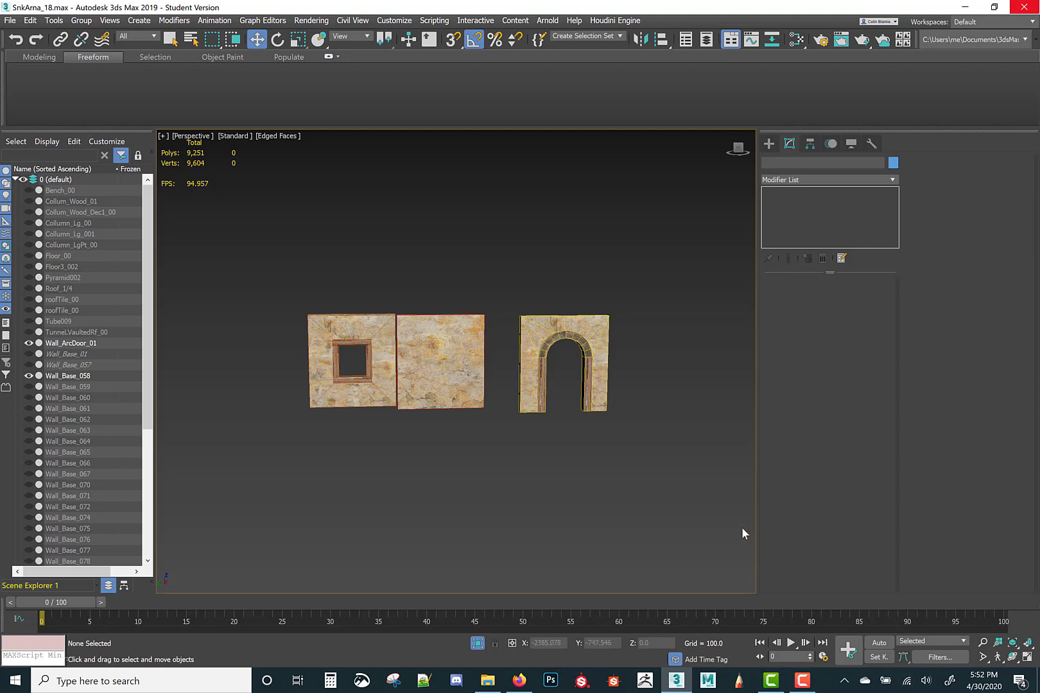
# Move the plain wall Wall_Base_058 away from the window wall and place it beside the arched door wall
pyautogui.click(807, 683)
pyautogui.click(807, 683)
pyautogui.click(441, 367)
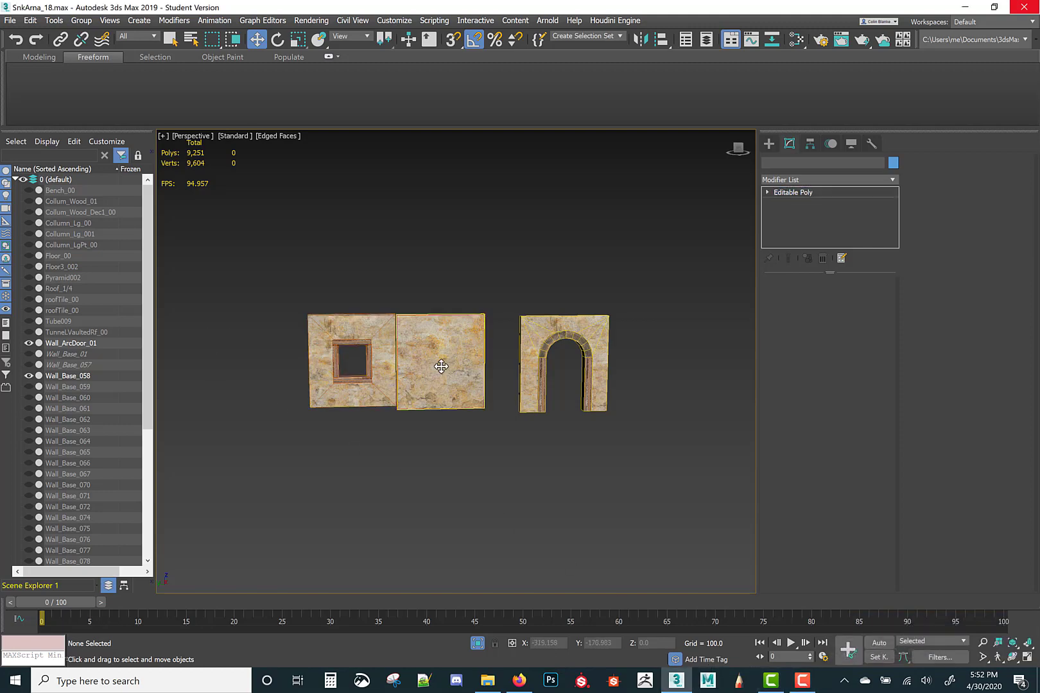
pyautogui.keyDown('alt'); pyautogui.moveTo(457, 346); pyautogui.dragTo(455, 374, button='middle'); pyautogui.keyUp('alt')
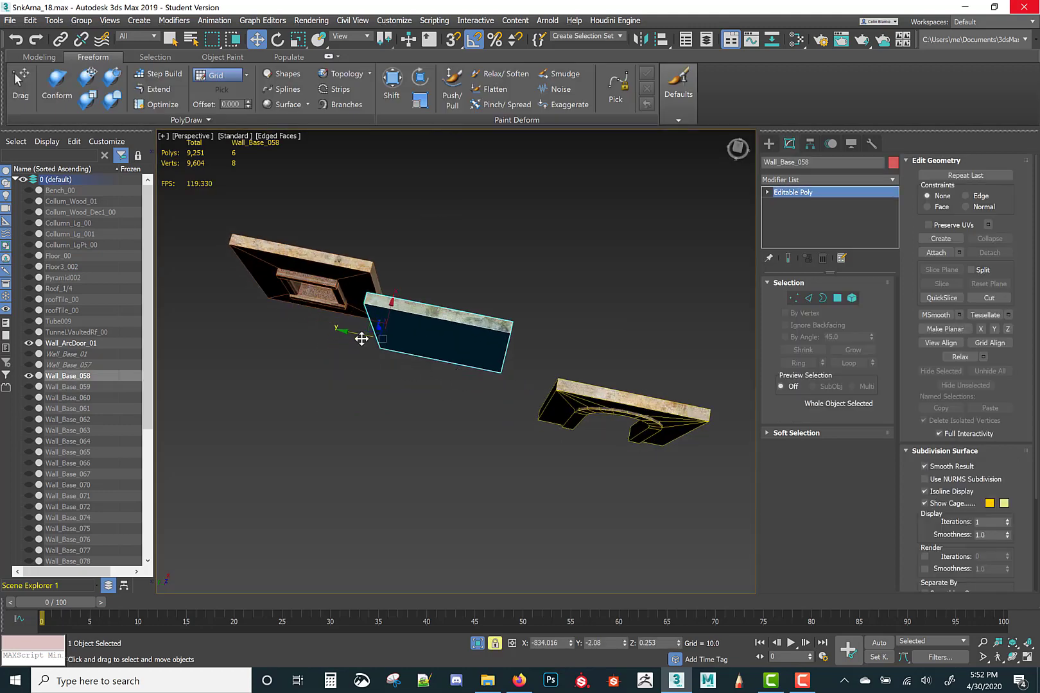
pyautogui.moveTo(376, 322); pyautogui.dragTo(411, 367)
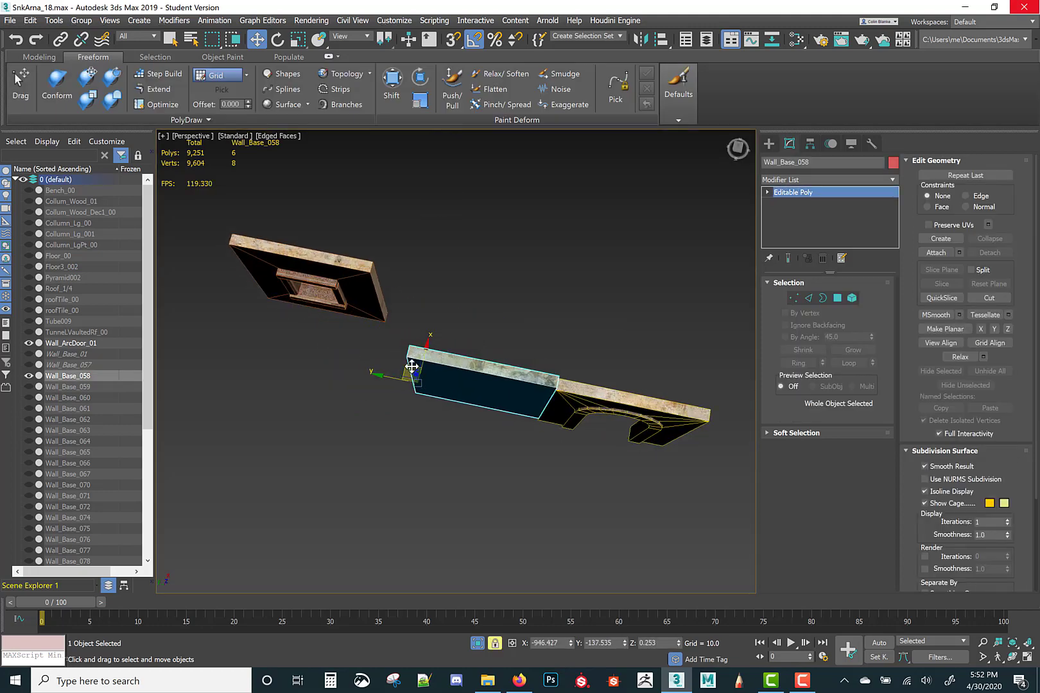
# In the top view, line up the plain wall's end corner with the adjoining corner of the arched door wall
pyautogui.rightClick(223, 237)
pyautogui.press('Escape')
pyautogui.hotkey('alt', 'w')
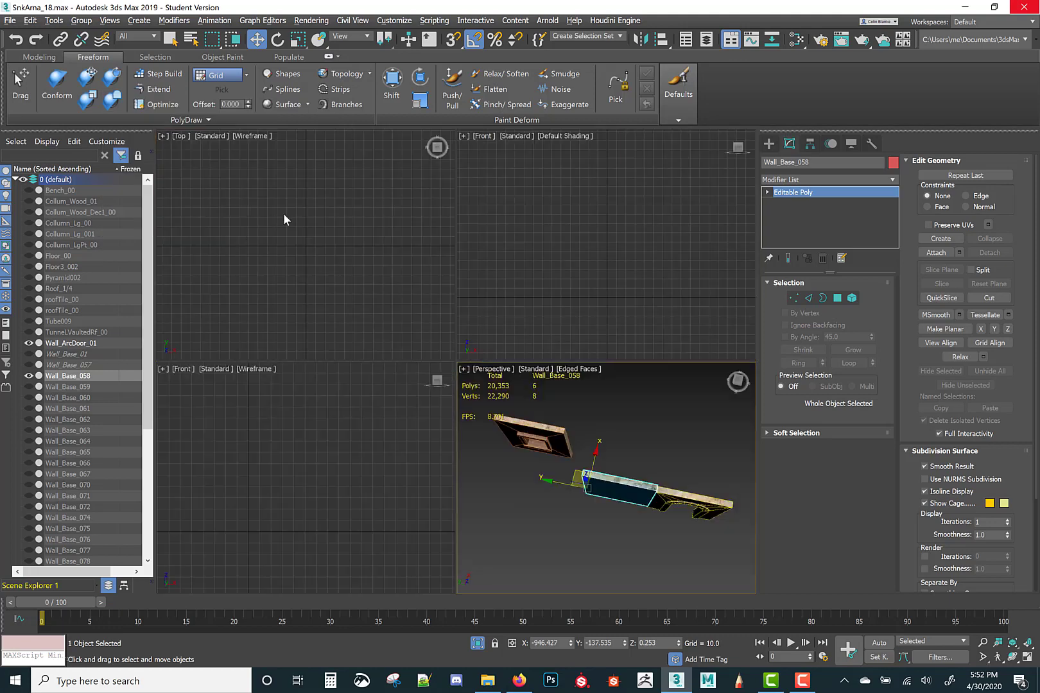
pyautogui.hotkey('alt', 'w')
pyautogui.press('space')
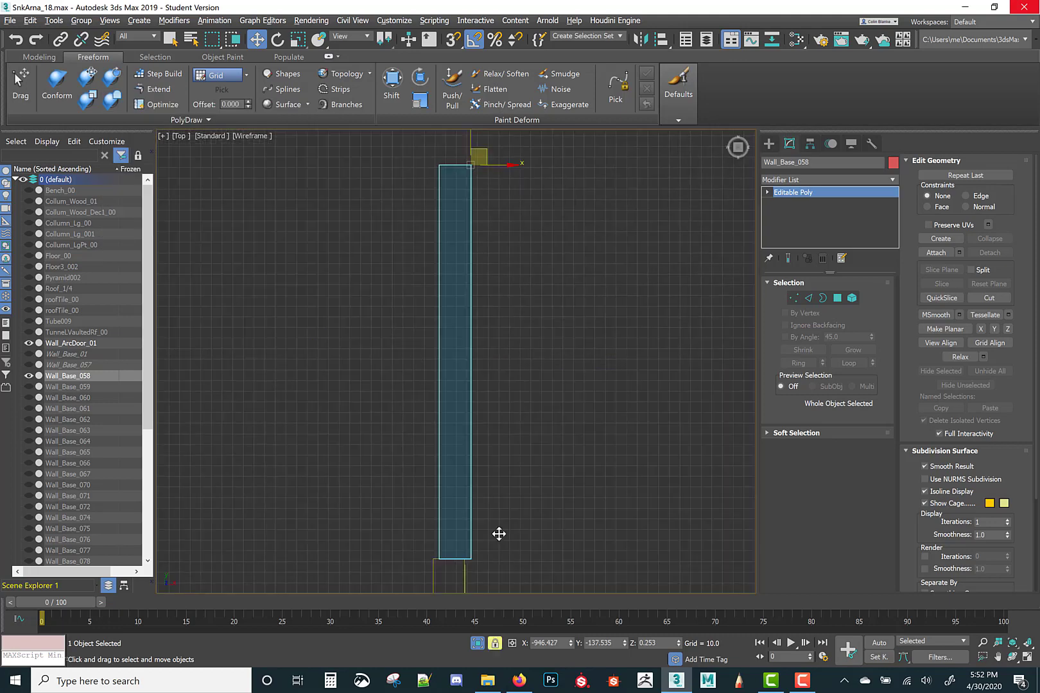
pyautogui.moveTo(490, 583); pyautogui.dragTo(496, 391, button='middle')
pyautogui.scroll(5, 457, 334)
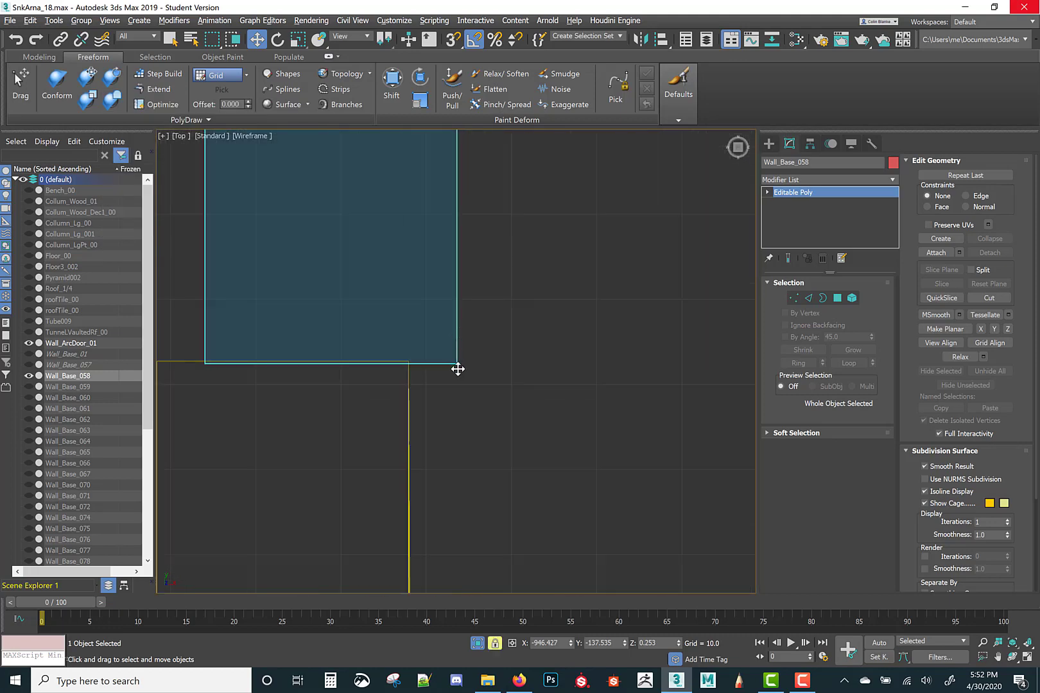
pyautogui.moveTo(458, 369); pyautogui.dragTo(407, 361)
pyautogui.scroll(-15, 407, 361)
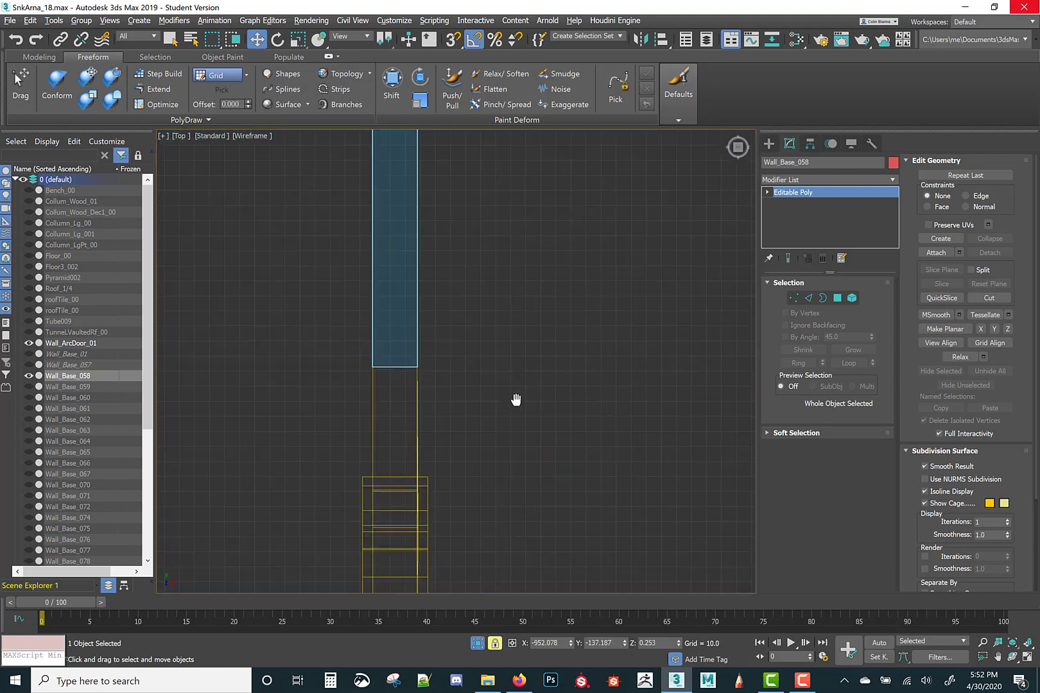
# Move the window wall Wall_Win_00 to the arched door wall's free end and snap its corner flush against it
pyautogui.moveTo(520, 389); pyautogui.dragTo(458, 405, button='middle')
pyautogui.click(466, 260)
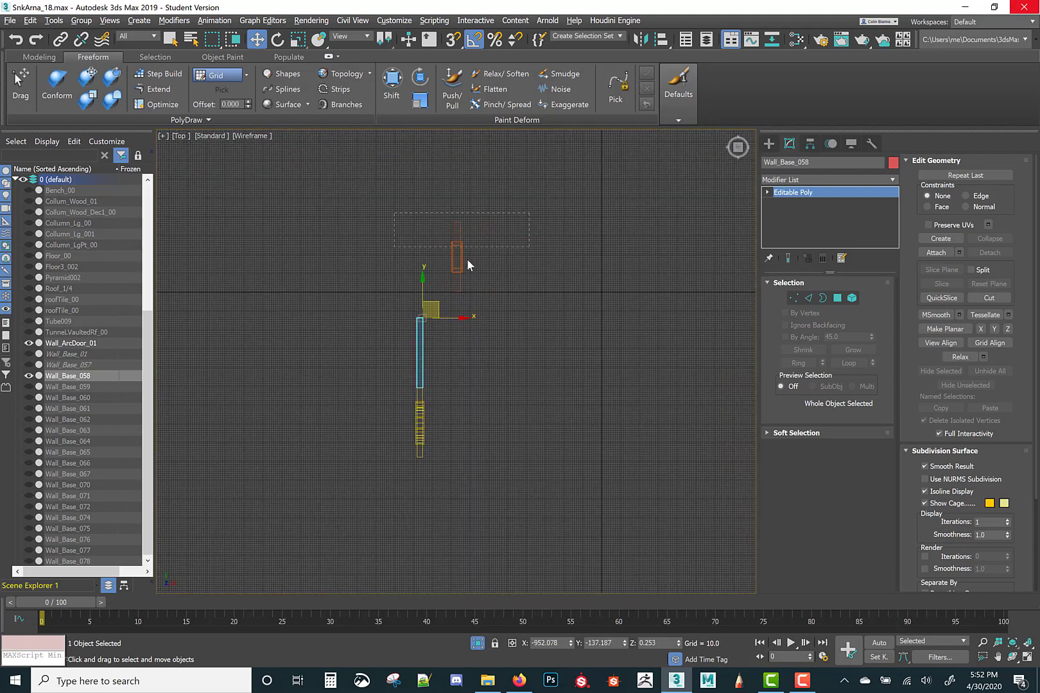
pyautogui.scroll(3, 470, 270)
pyautogui.moveTo(462, 294); pyautogui.dragTo(466, 577)
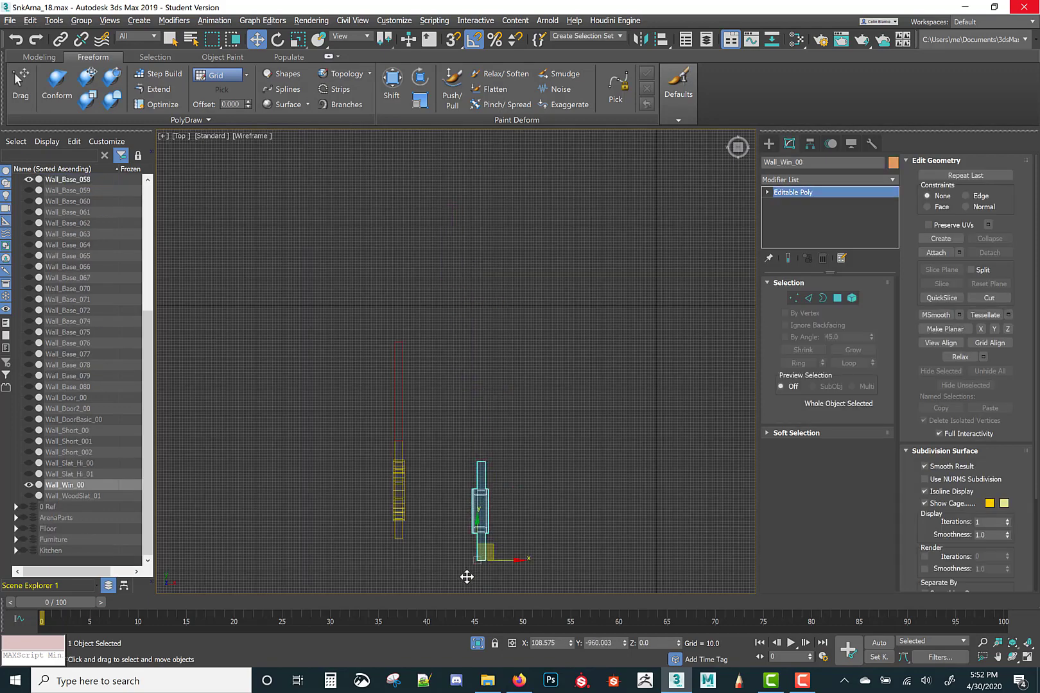
pyautogui.moveTo(500, 451); pyautogui.dragTo(521, 234, button='middle')
pyautogui.scroll(4, 510, 337)
pyautogui.scroll(2, 488, 363)
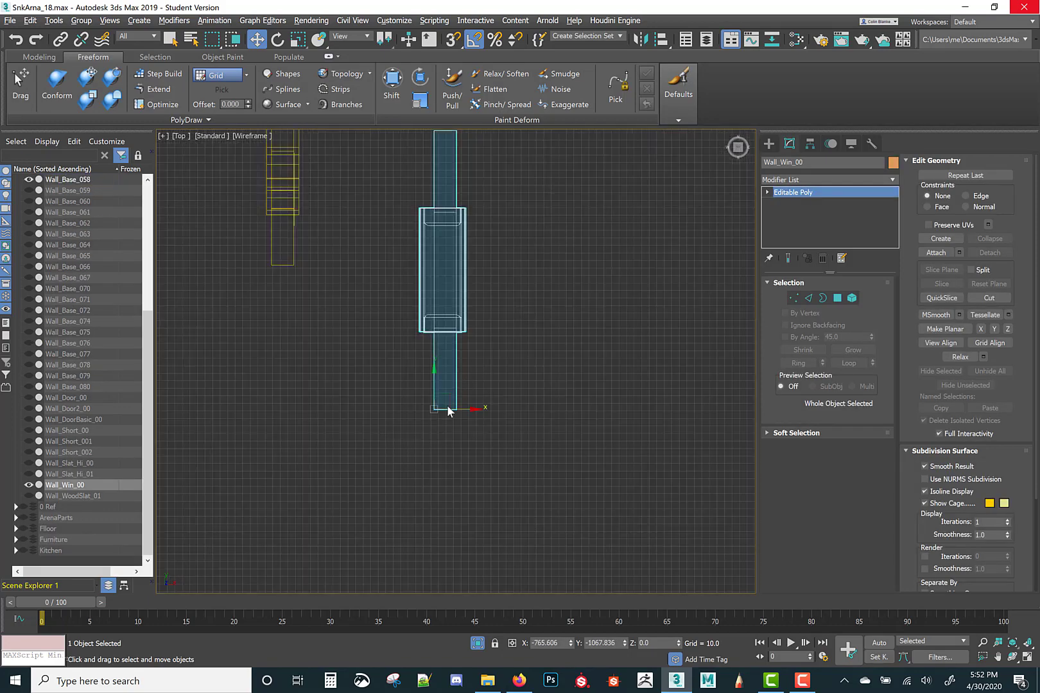
pyautogui.moveTo(450, 397); pyautogui.dragTo(286, 532)
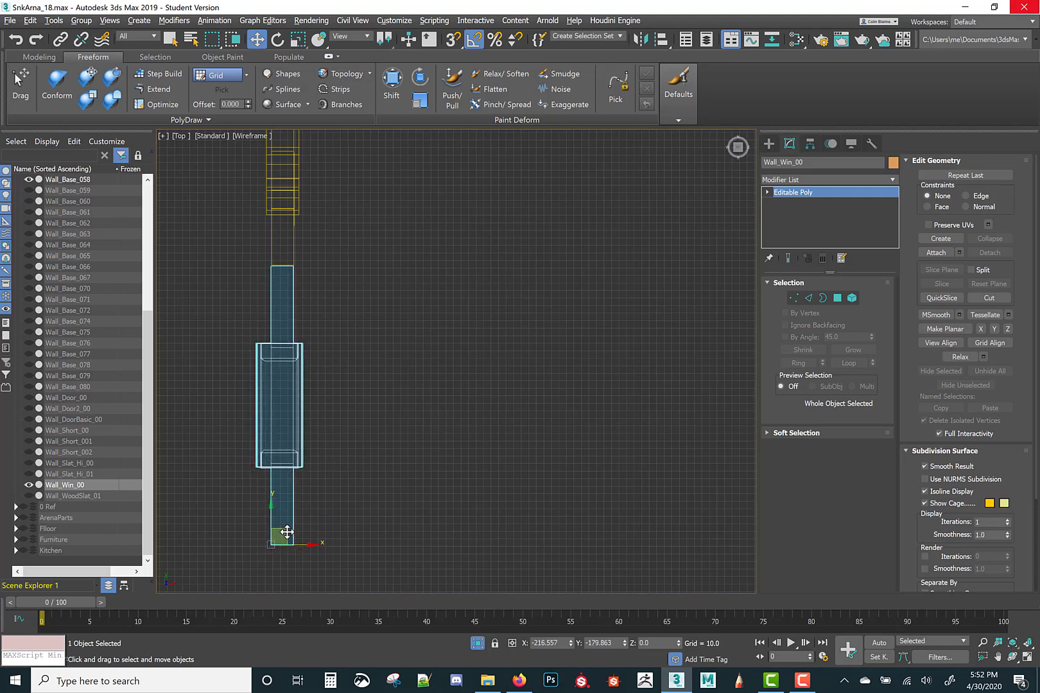
pyautogui.scroll(8, 275, 260)
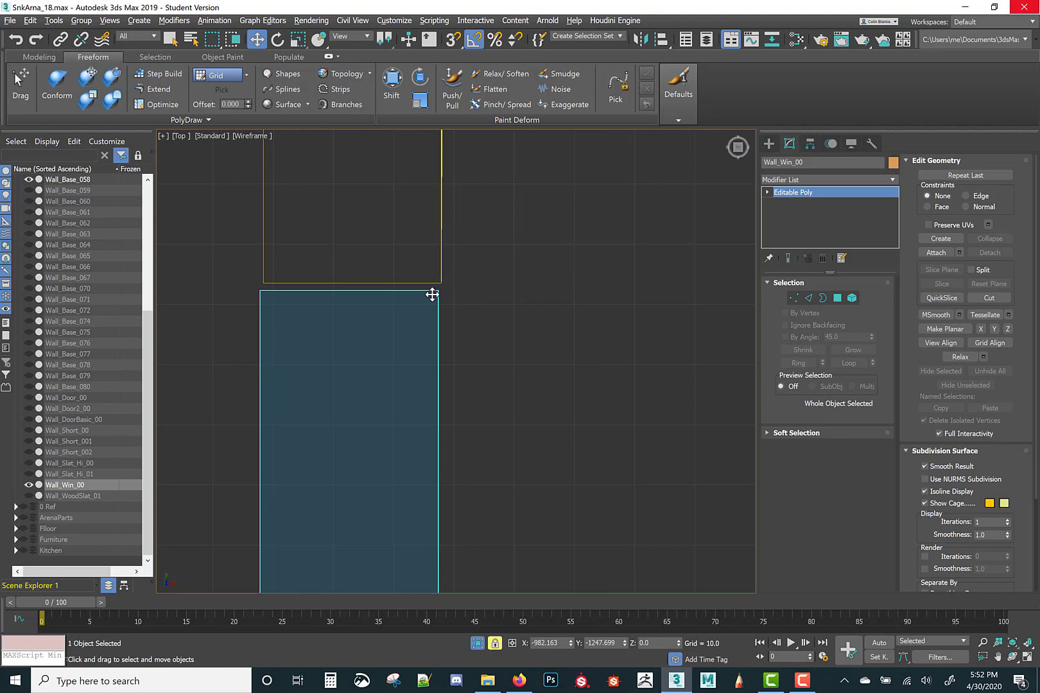
pyautogui.moveTo(433, 295); pyautogui.dragTo(441, 285)
pyautogui.scroll(-8, 471, 238)
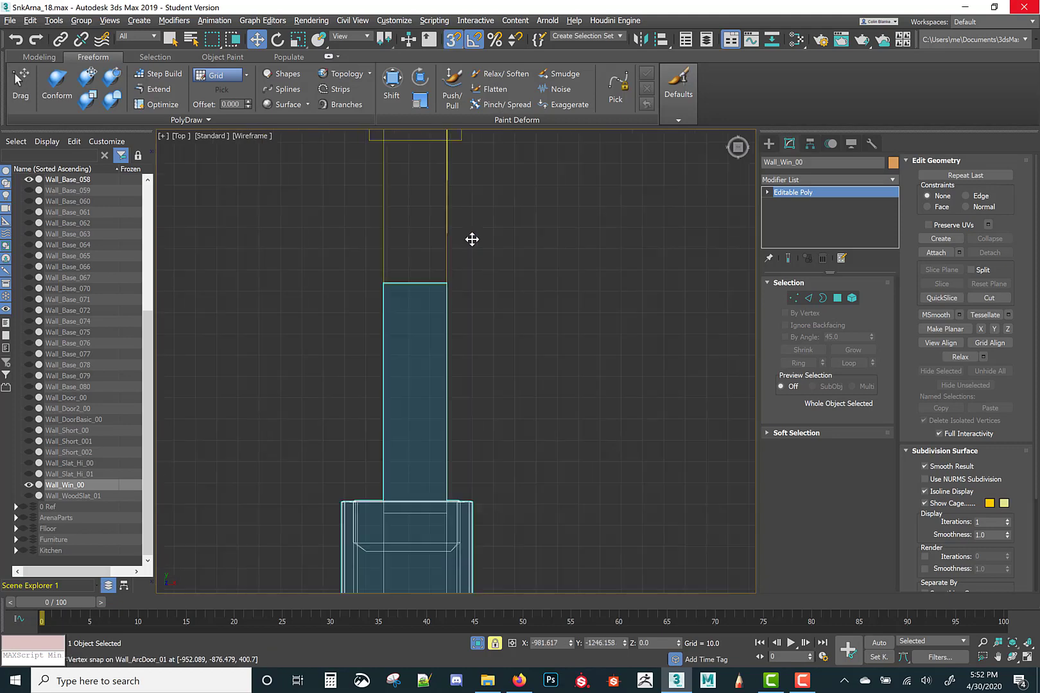
pyautogui.moveTo(474, 276); pyautogui.dragTo(516, 448, button='middle')
pyautogui.scroll(5, 494, 354)
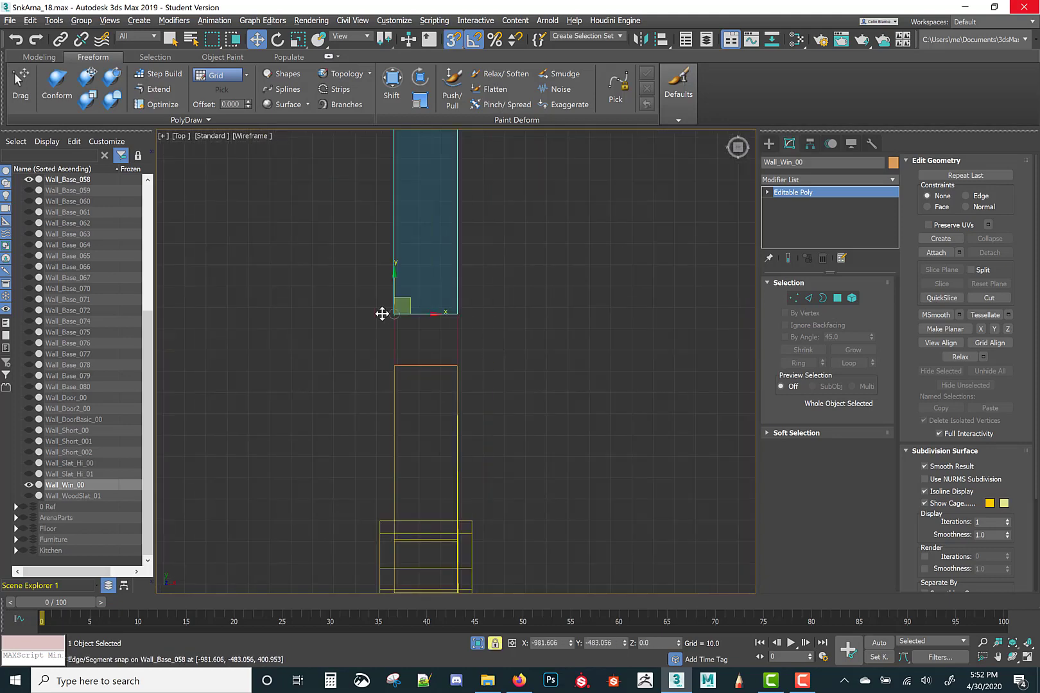
pyautogui.moveTo(385, 314); pyautogui.dragTo(467, 308)
# Snap the corner of the plain wall Wall_Base_058 onto the arched door wall's corner and clear the selection
pyautogui.scroll(3, 453, 313)
pyautogui.click(449, 343)
pyautogui.press('space')
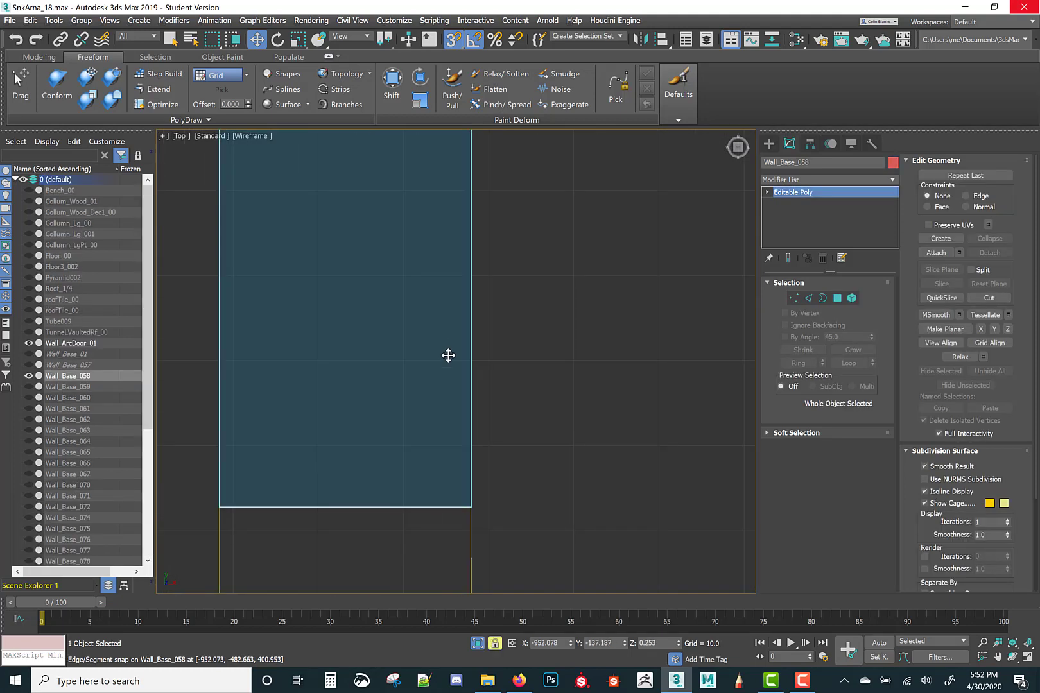
pyautogui.press('s')
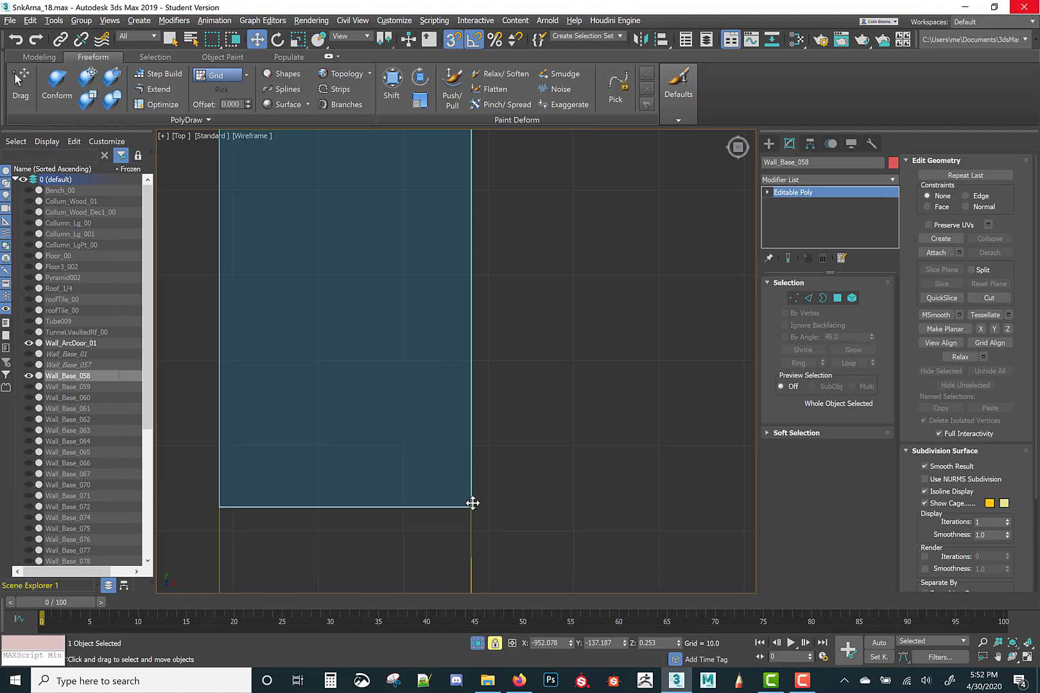
pyautogui.moveTo(464, 506); pyautogui.dragTo(485, 473)
pyautogui.scroll(-3, 478, 492)
pyautogui.scroll(3, 478, 492)
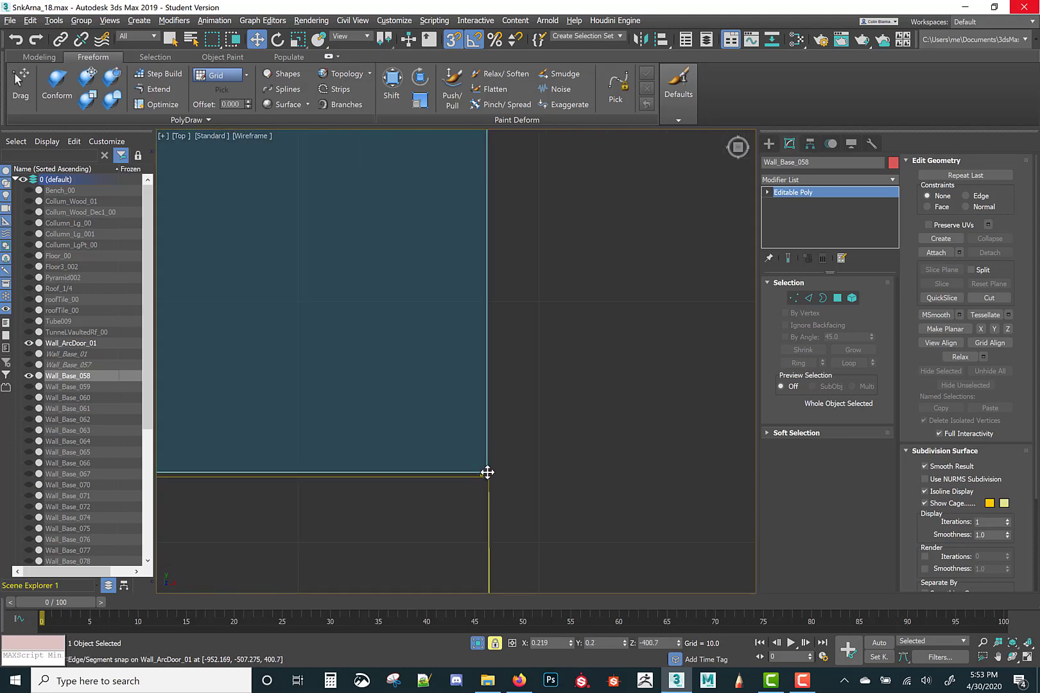
pyautogui.scroll(-3, 508, 466)
pyautogui.scroll(-3, 538, 463)
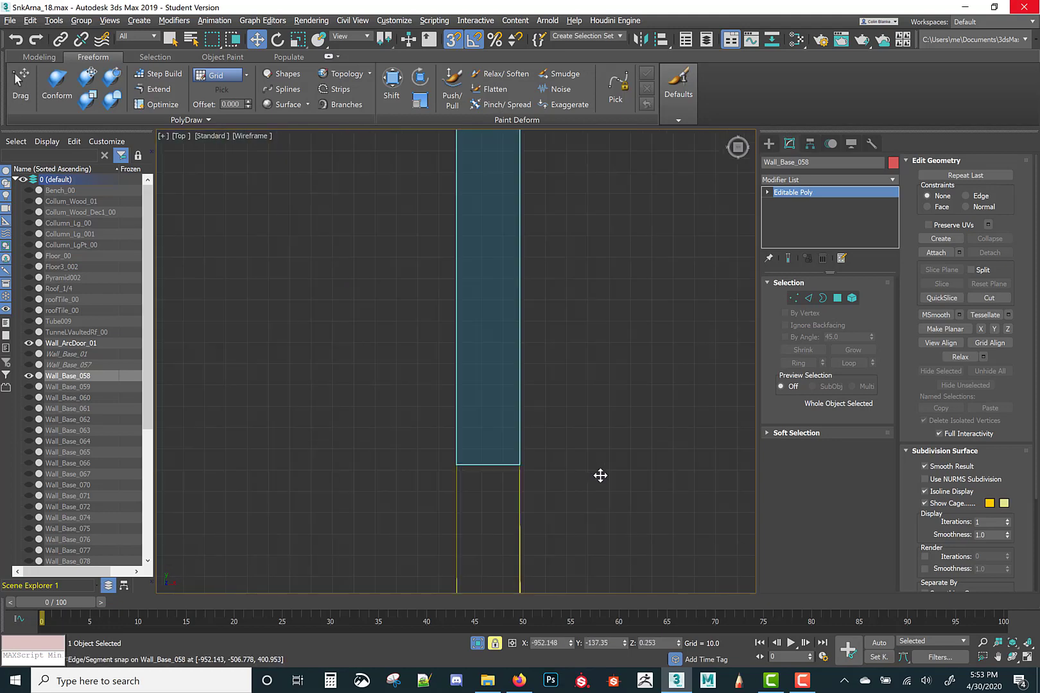
pyautogui.scroll(-3, 600, 476)
pyautogui.click(600, 476)
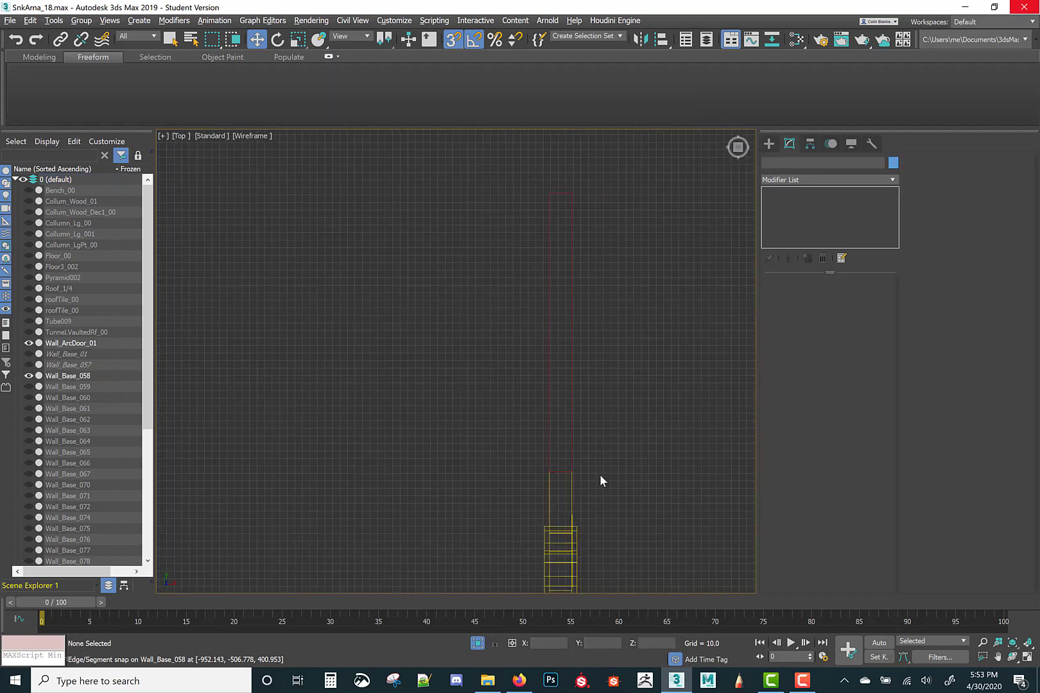
# Return to the maximised perspective view and look at the three joined walls from the front
pyautogui.rightClick(612, 514)
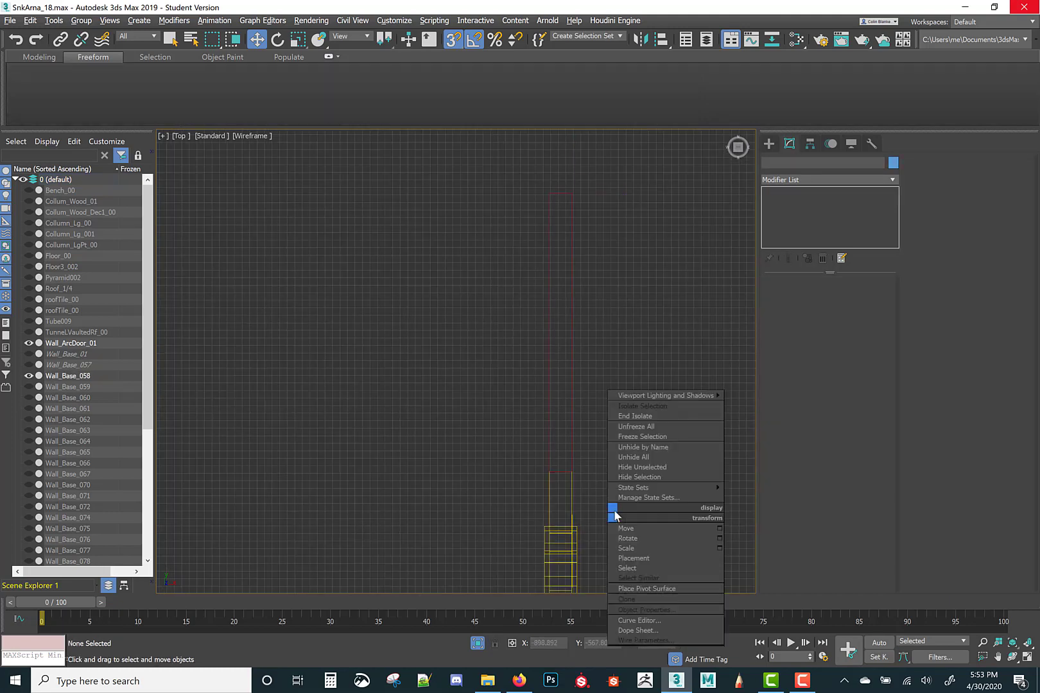
pyautogui.click(613, 509)
pyautogui.moveTo(619, 498); pyautogui.dragTo(556, 311, button='middle')
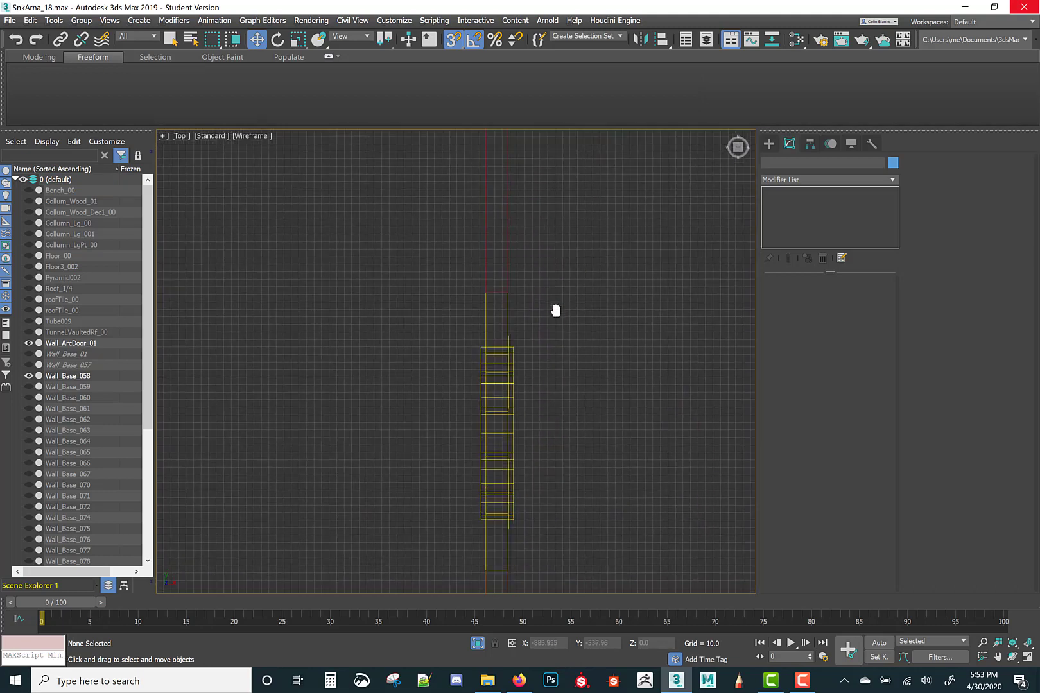
pyautogui.scroll(-3, 539, 328)
pyautogui.hotkey('alt', 'w')
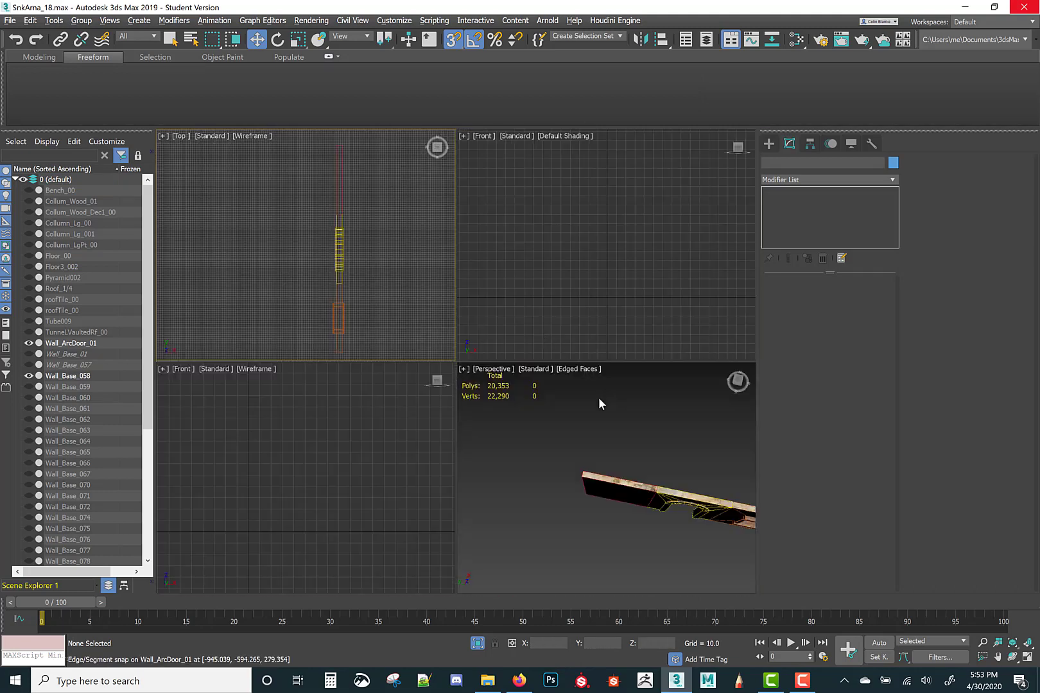
pyautogui.click(570, 448)
pyautogui.hotkey('alt', 'w')
pyautogui.keyDown('alt'); pyautogui.moveTo(555, 472); pyautogui.dragTo(478, 391, button='middle'); pyautogui.keyUp('alt')
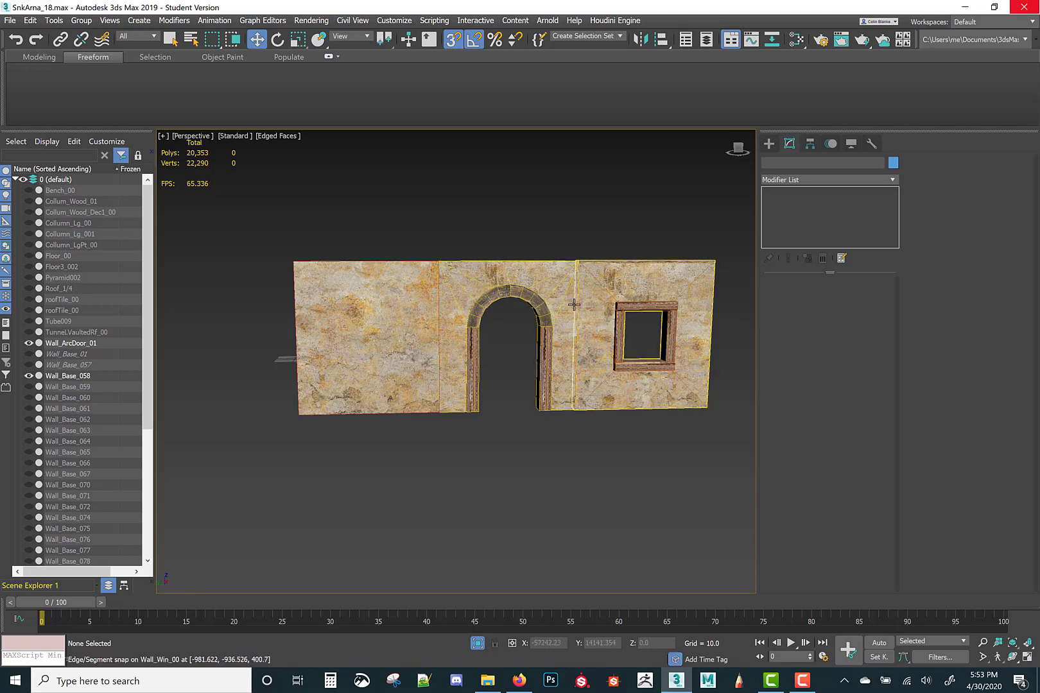
# Examine close up how the wall texture continues across the joints on both sides of the arched door wall
pyautogui.scroll(5, 583, 332)
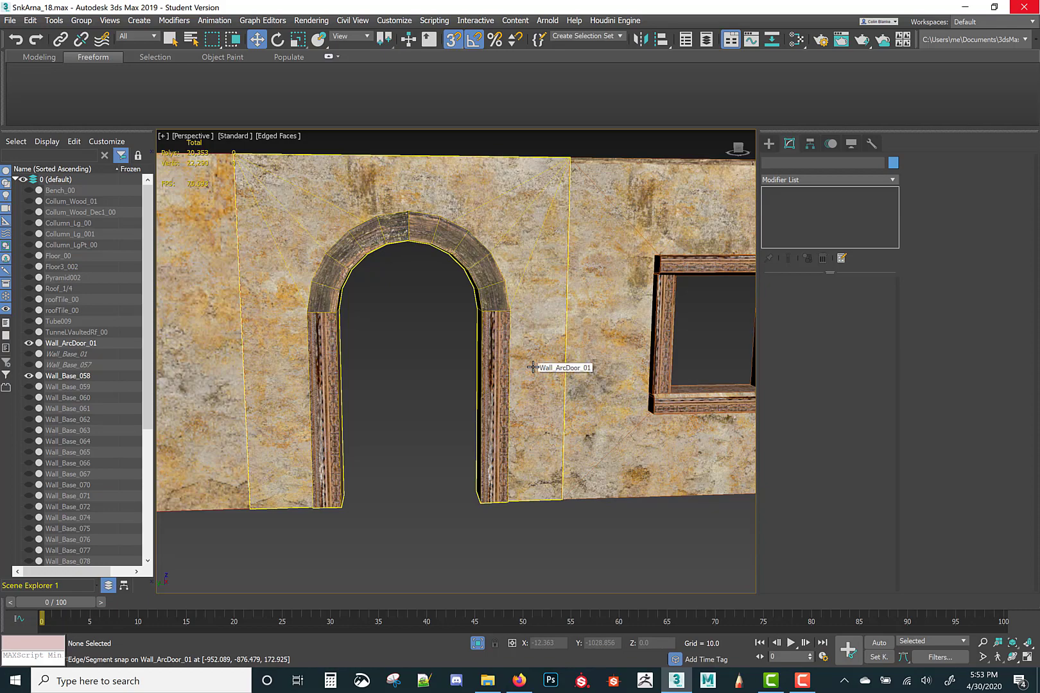
pyautogui.moveTo(533, 367)
pyautogui.mouseDown(button='middle')
pyautogui.moveTo(606, 450)
pyautogui.moveTo(599, 395)
pyautogui.moveTo(539, 365)
pyautogui.mouseUp(button='middle')
pyautogui.scroll(-3, 597, 389)
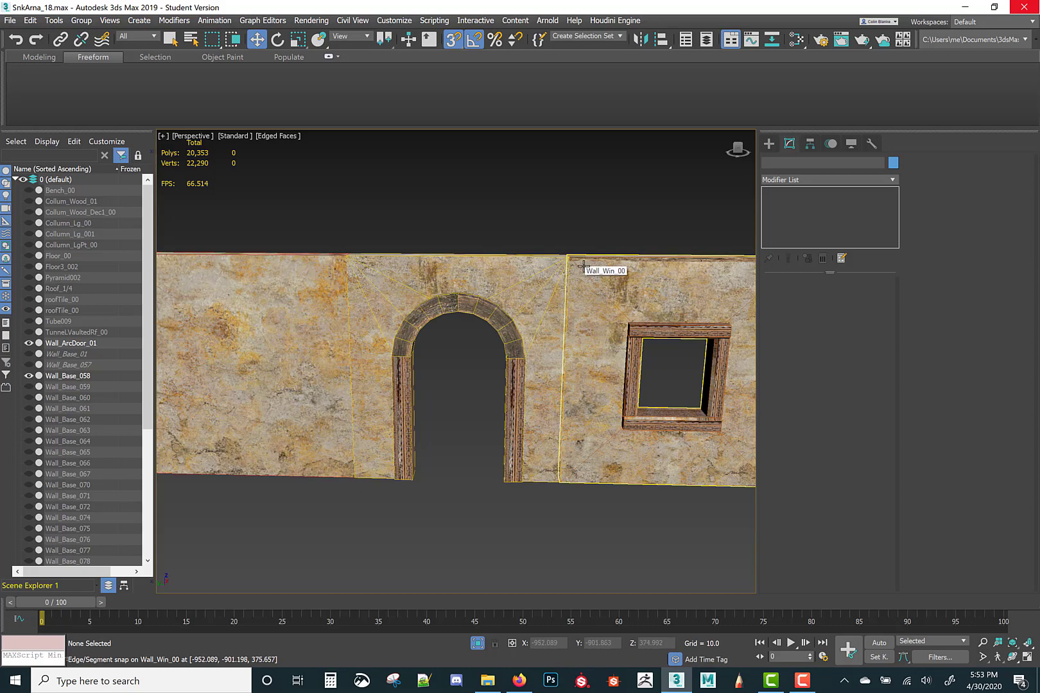
pyautogui.scroll(5, 604, 256)
pyautogui.scroll(-3, 643, 238)
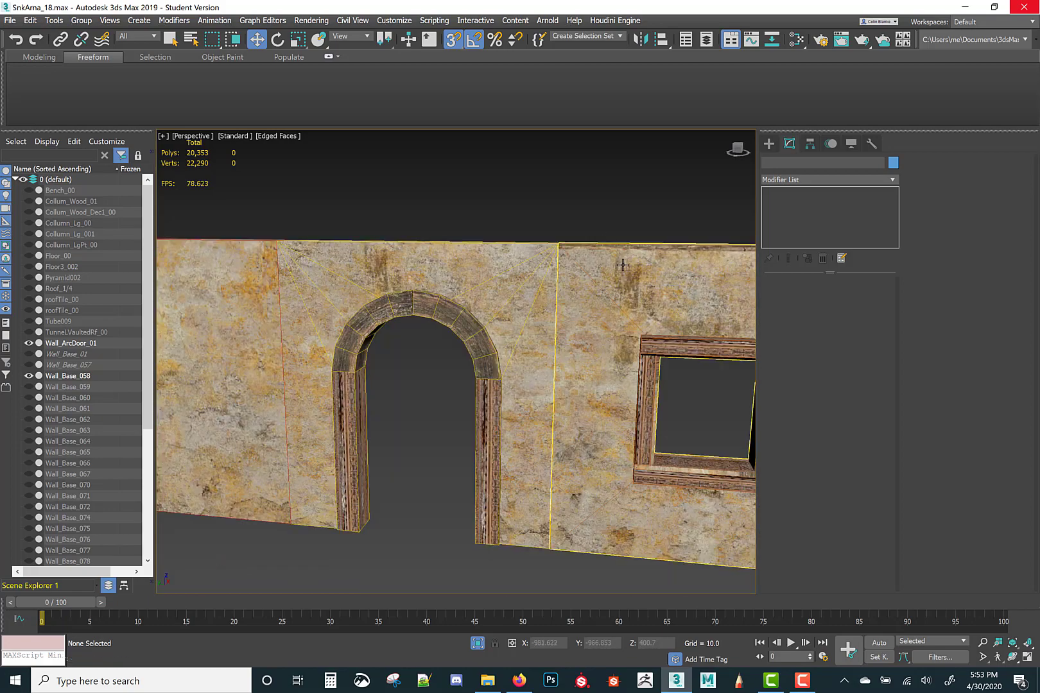
pyautogui.keyDown('alt'); pyautogui.moveTo(401, 348); pyautogui.dragTo(469, 321, button='middle'); pyautogui.keyUp('alt')
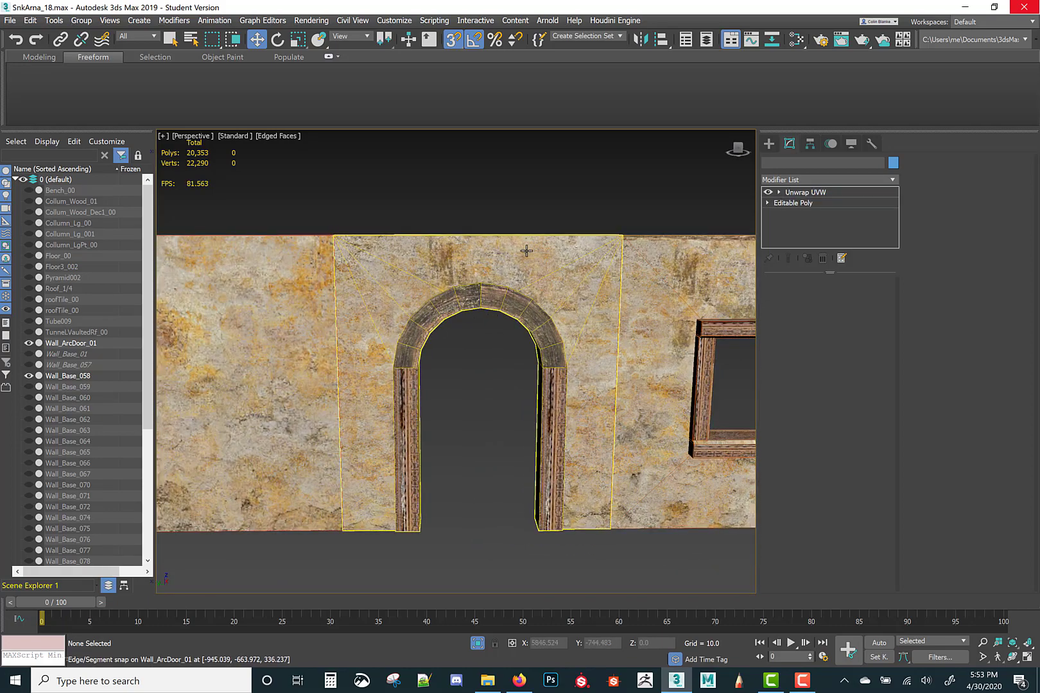
# Open the UVs of the arched door wall Wall_ArcDoor_01 in a maximised editor and select both large wall-face shells
pyautogui.click(526, 251)
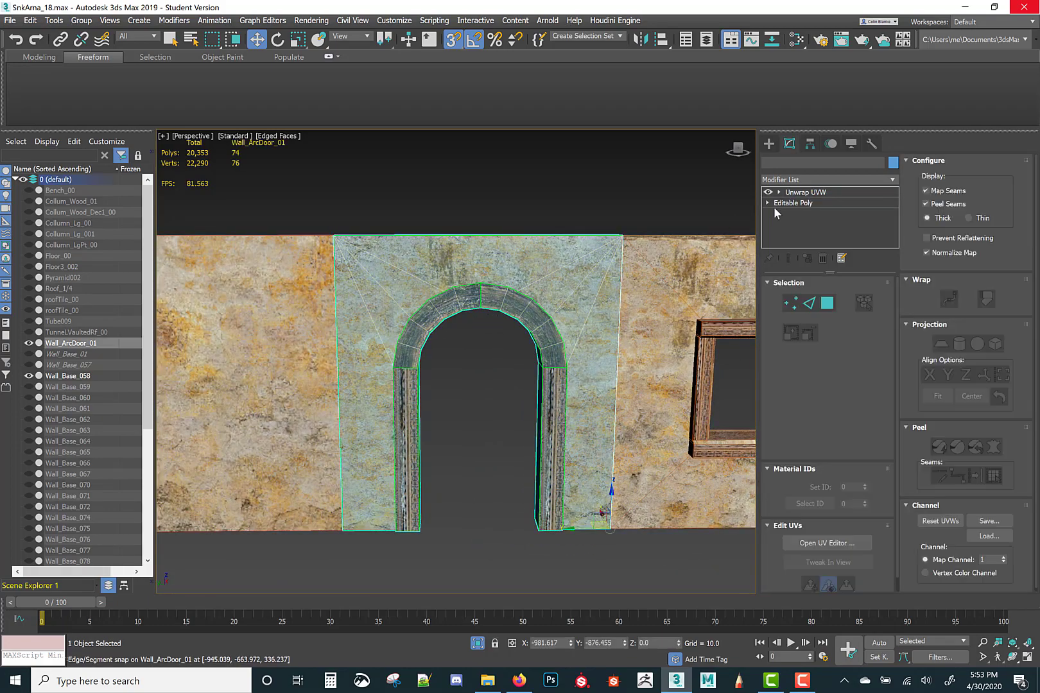
pyautogui.click(853, 544)
pyautogui.doubleClick(791, 80)
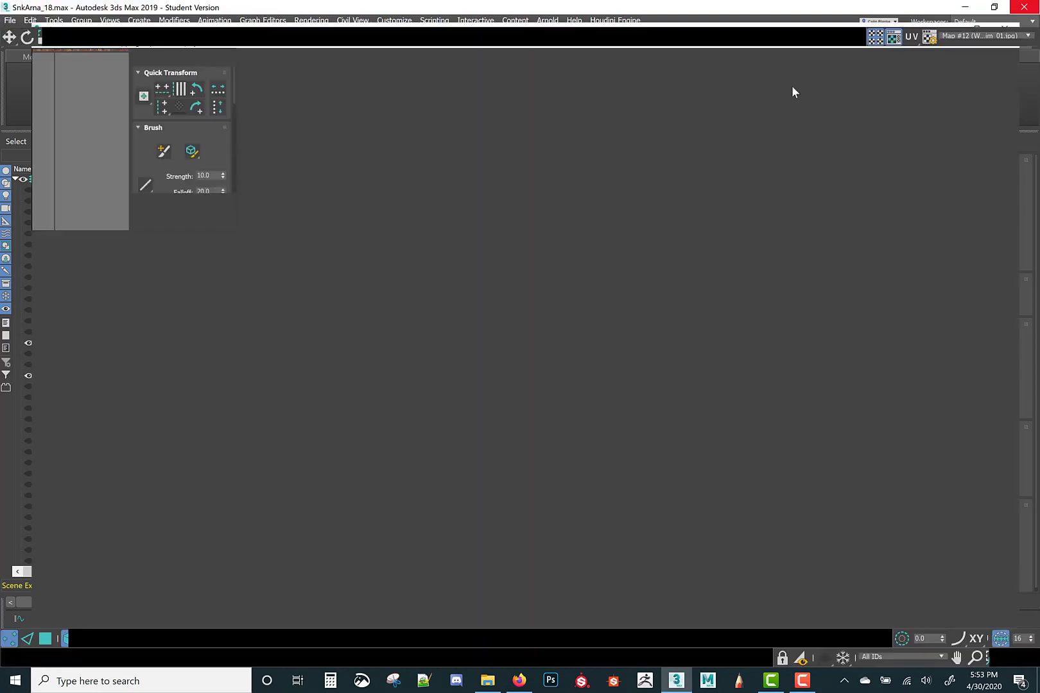
pyautogui.scroll(5, 490, 223)
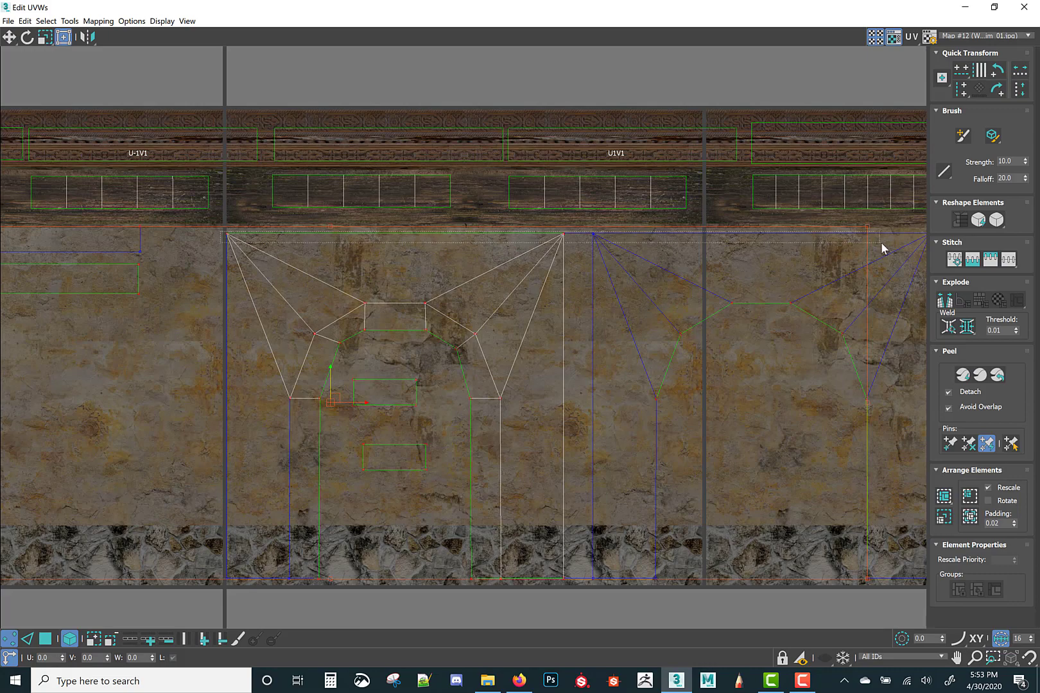
pyautogui.click(922, 231)
pyautogui.moveTo(918, 227); pyautogui.dragTo(765, 255, button='middle')
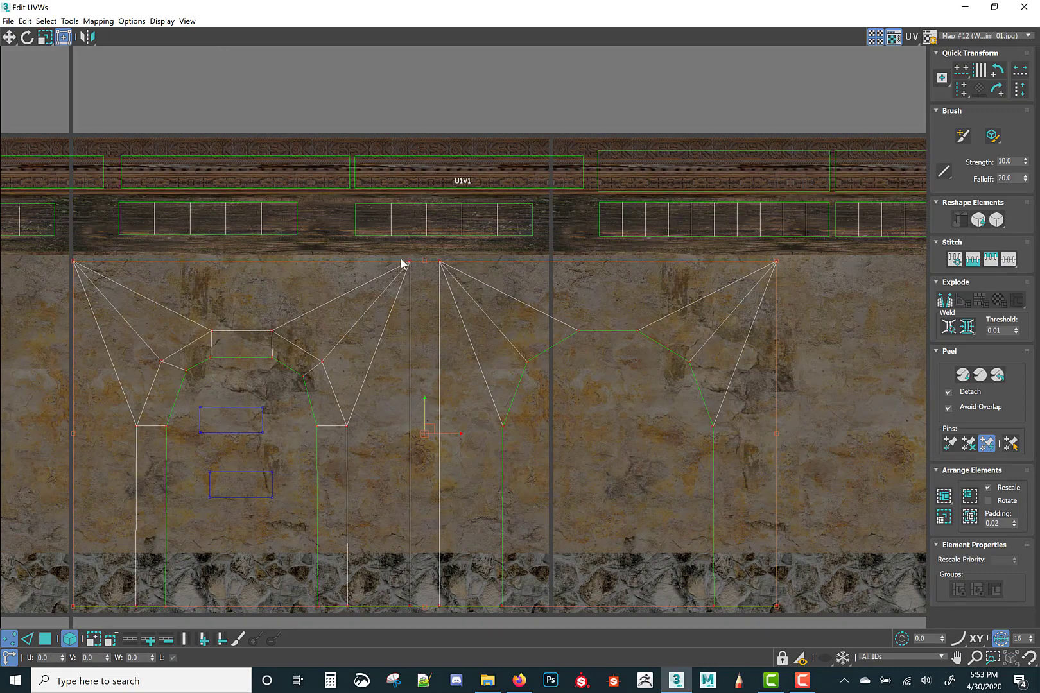
pyautogui.moveTo(406, 276); pyautogui.dragTo(553, 285, button='middle')
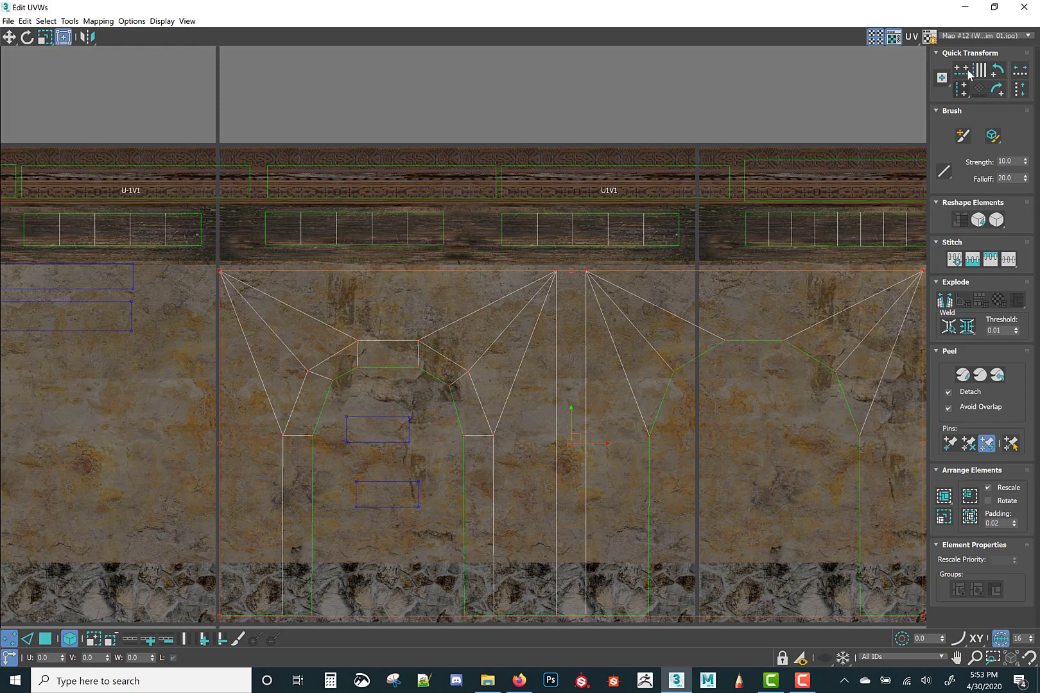
# Move both wall-face shells up until their upper edges meet the bottom of the wood beam in the texture
pyautogui.scroll(-2, 576, 341)
pyautogui.click(76, 638)
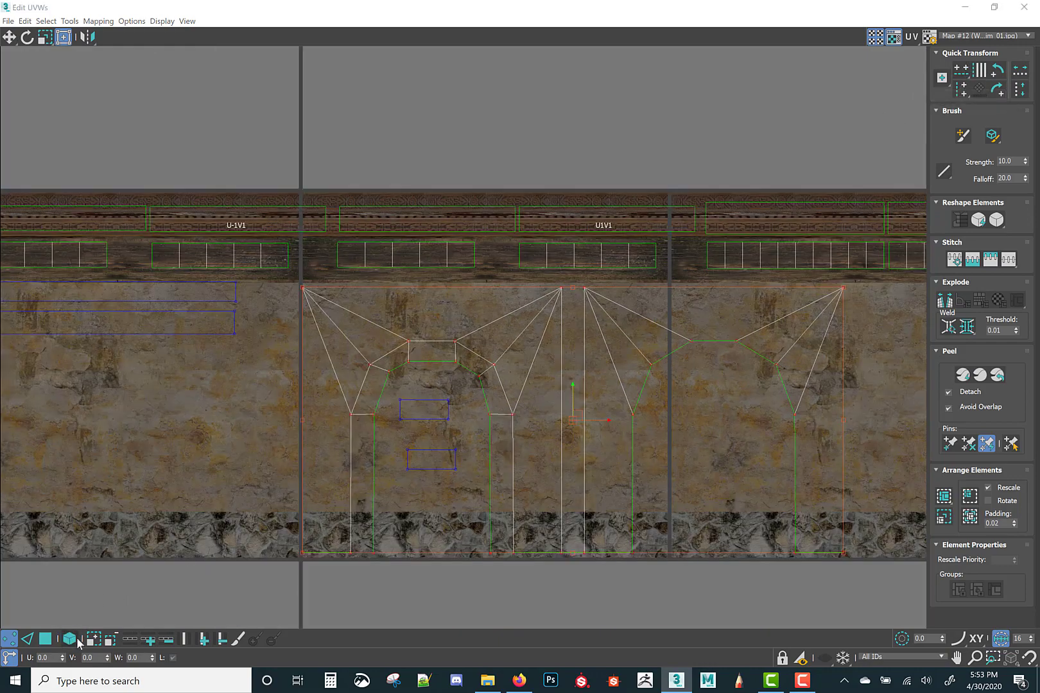
pyautogui.keyDown('alt'); pyautogui.moveTo(283, 316); pyautogui.dragTo(863, 573); pyautogui.keyUp('alt')
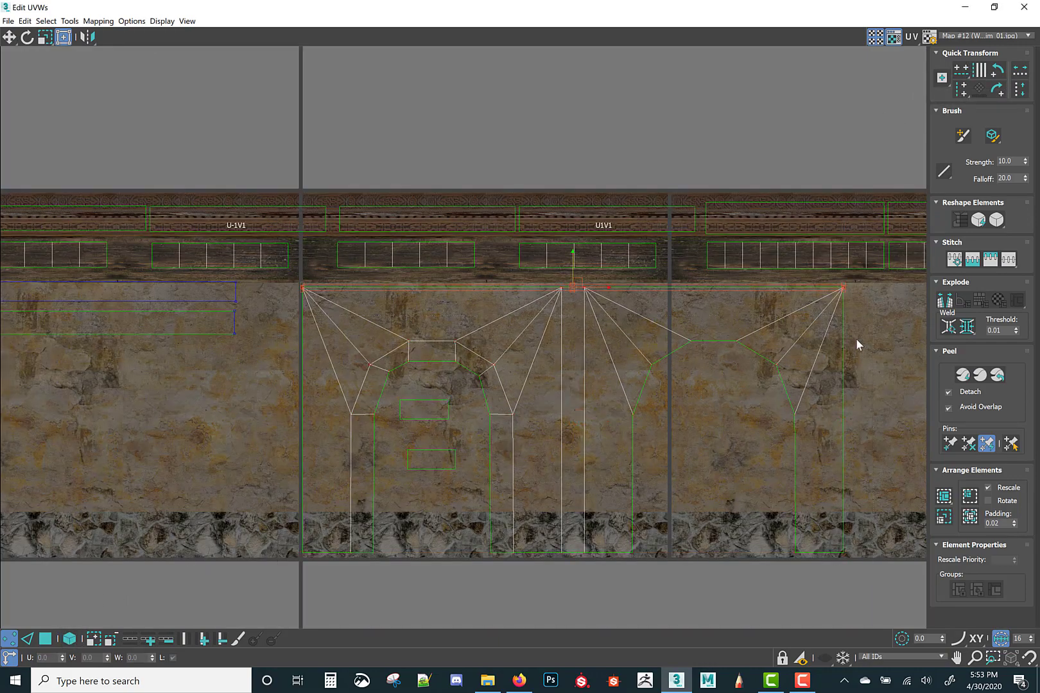
pyautogui.scroll(5, 566, 238)
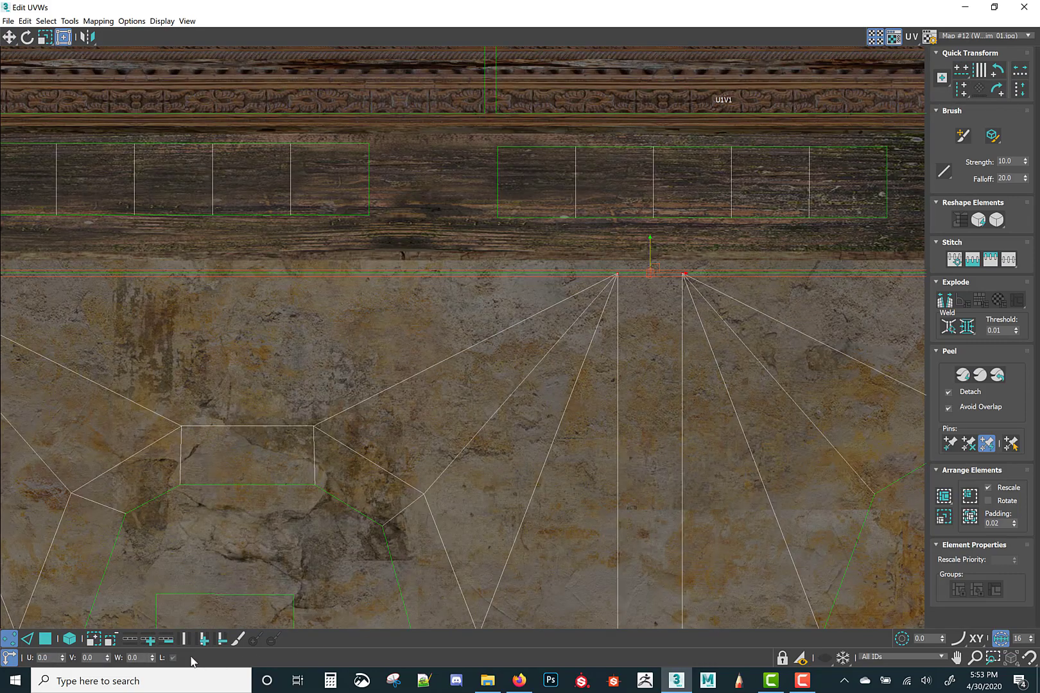
pyautogui.click(70, 638)
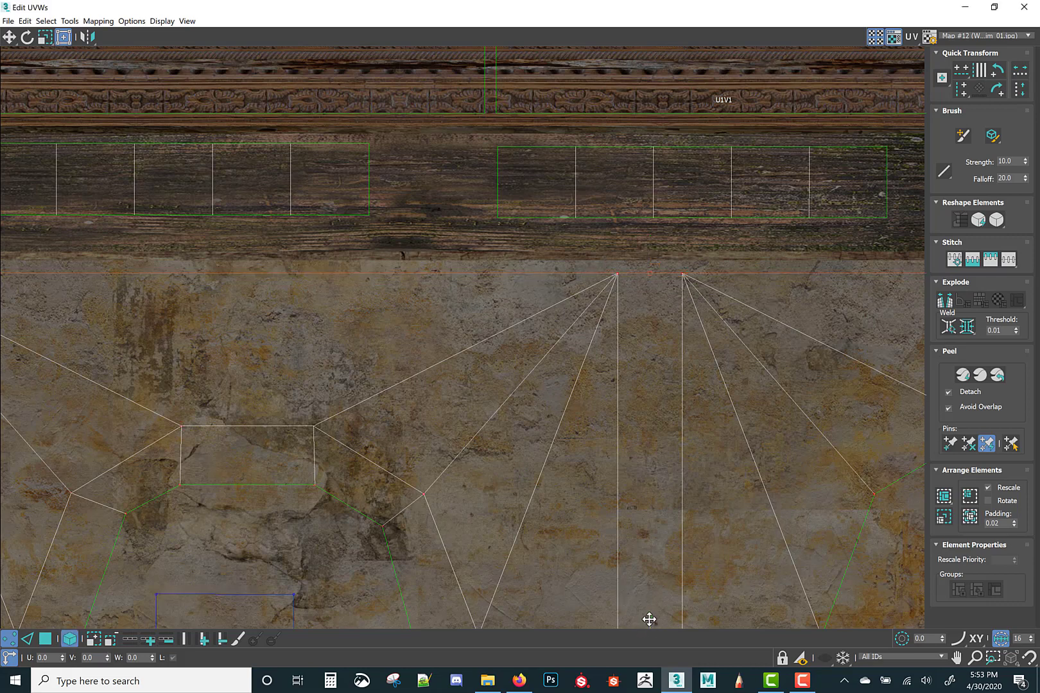
pyautogui.moveTo(649, 619); pyautogui.dragTo(653, 607)
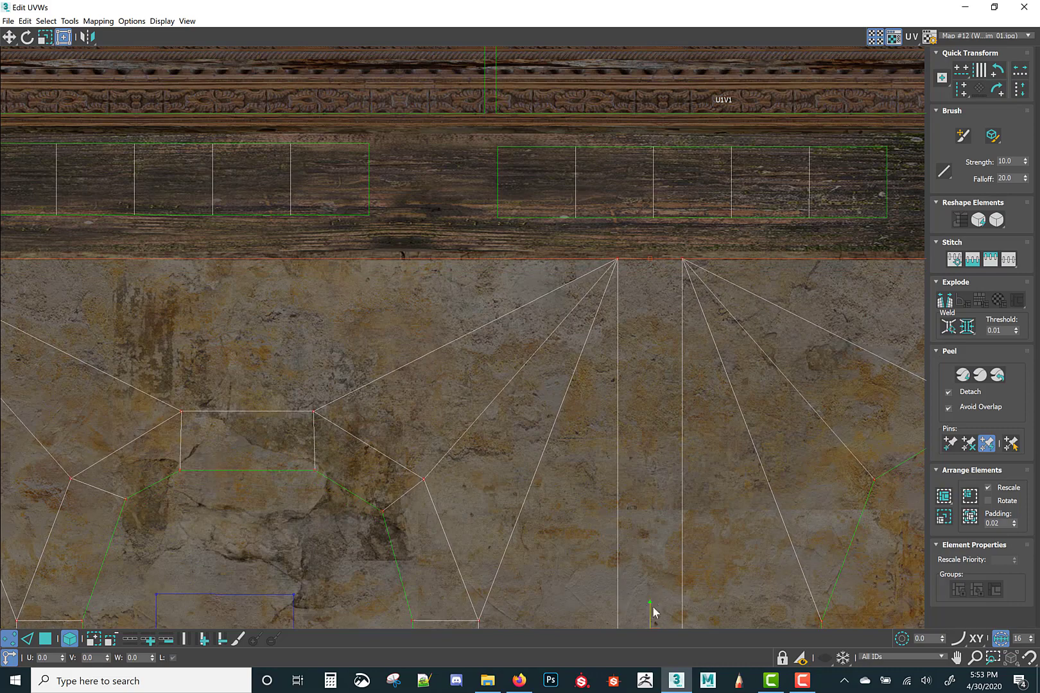
# Shrink the UV editor to a small window and nudge both wall-face shells slightly further up while watching the arched door wall
pyautogui.click(993, 6)
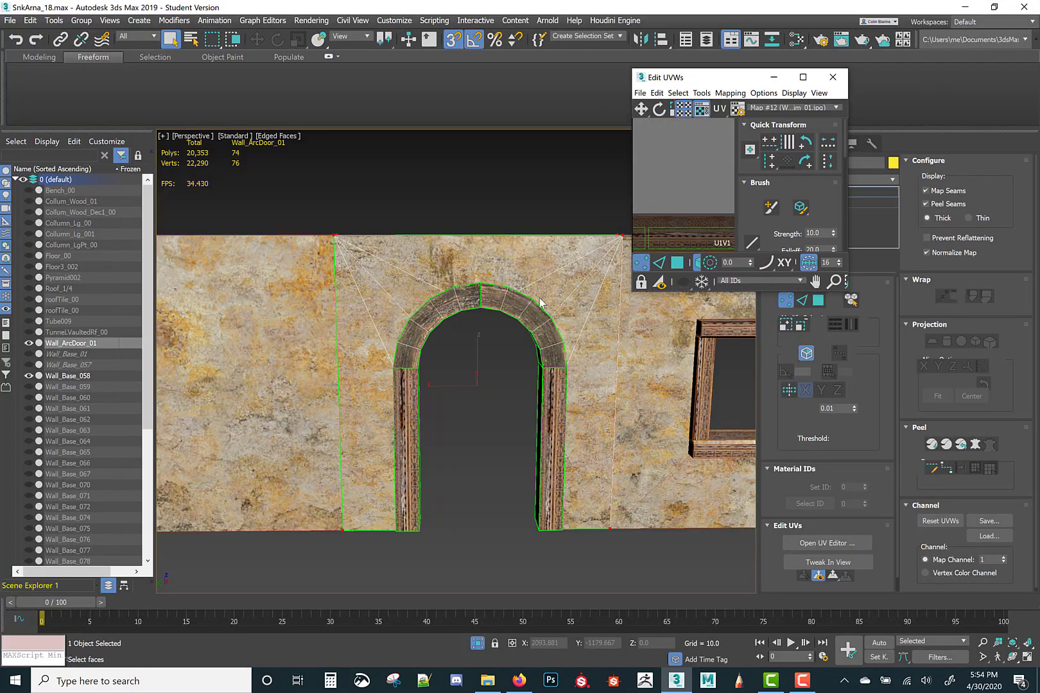
pyautogui.keyDown('alt'); pyautogui.moveTo(463, 245); pyautogui.dragTo(430, 277, button='middle'); pyautogui.keyUp('alt')
pyautogui.scroll(5, 706, 183)
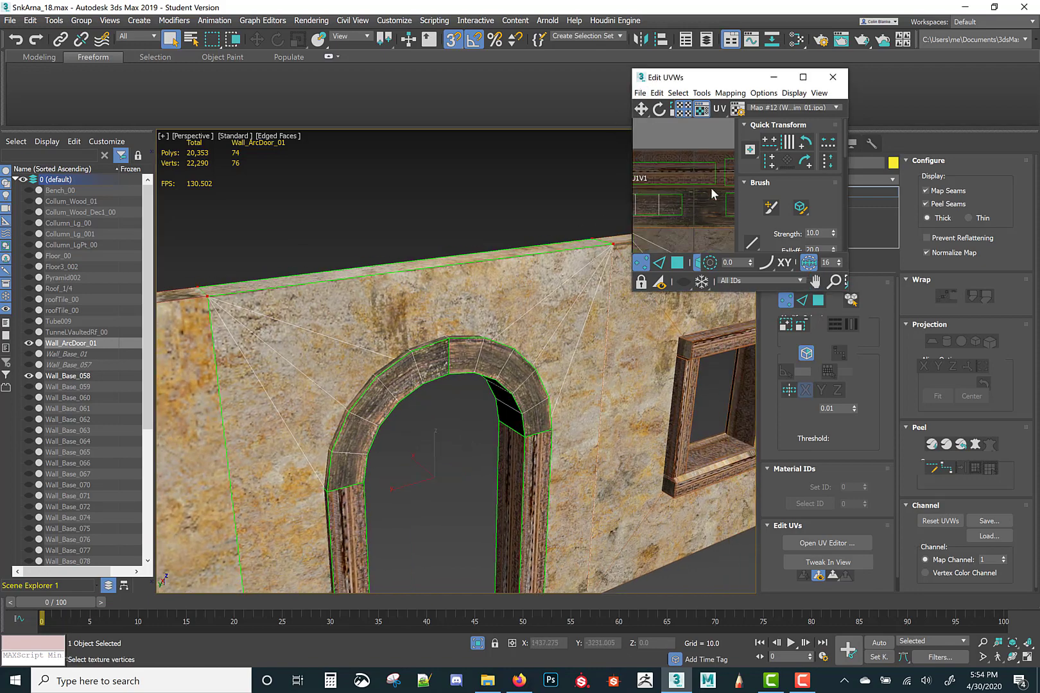
pyautogui.scroll(-2, 683, 160)
pyautogui.moveTo(696, 173); pyautogui.dragTo(680, 211, button='middle')
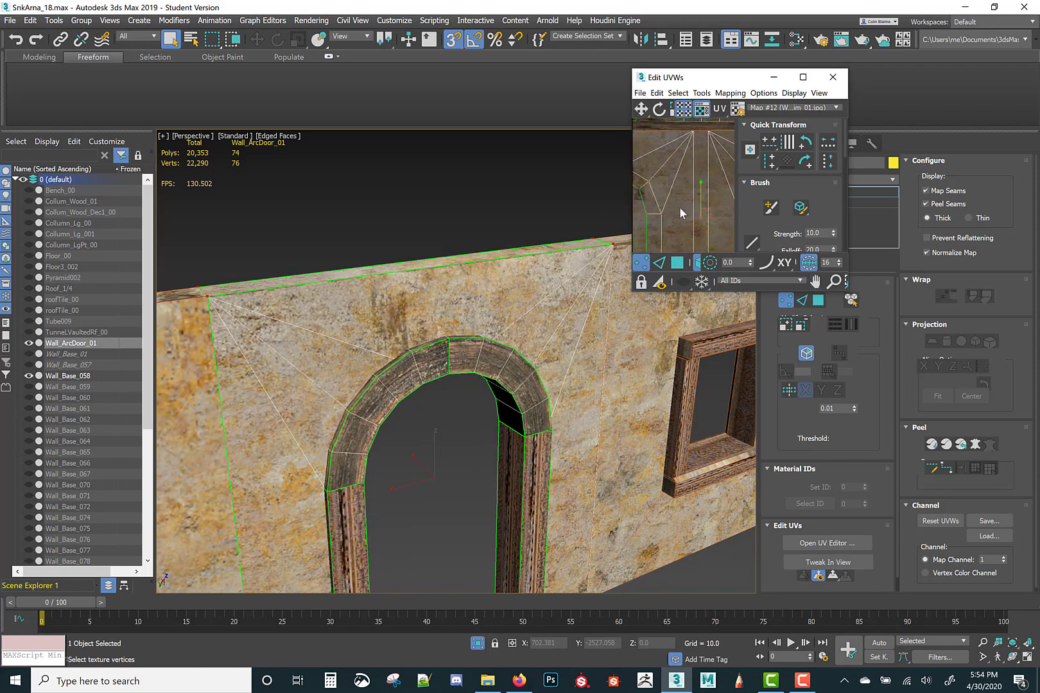
pyautogui.scroll(2, 681, 210)
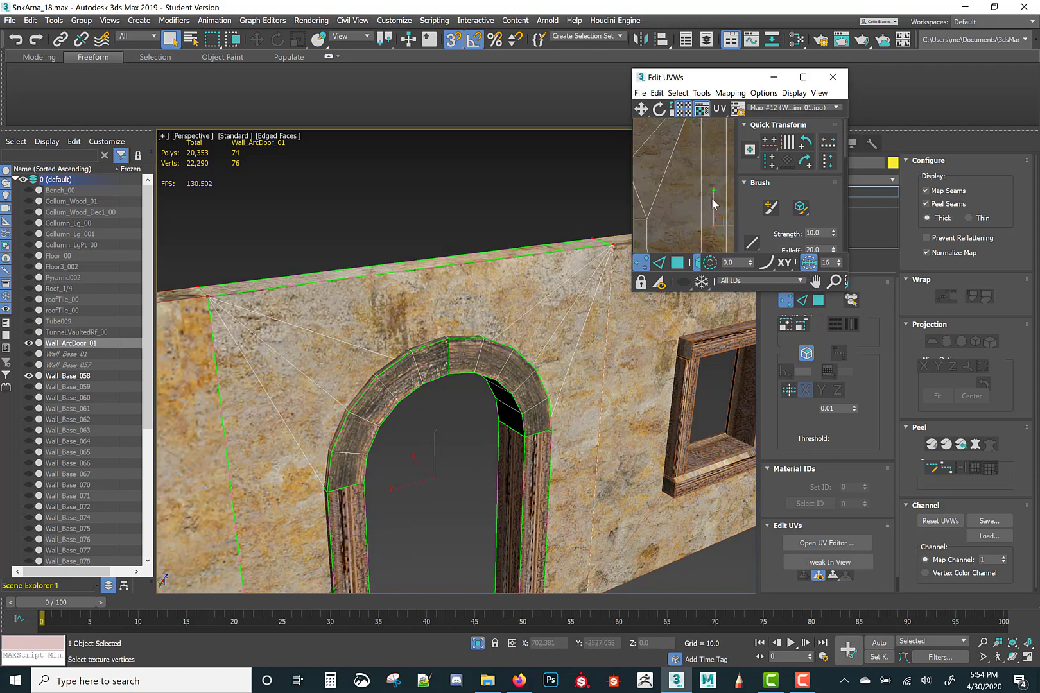
pyautogui.moveTo(713, 199); pyautogui.dragTo(711, 194)
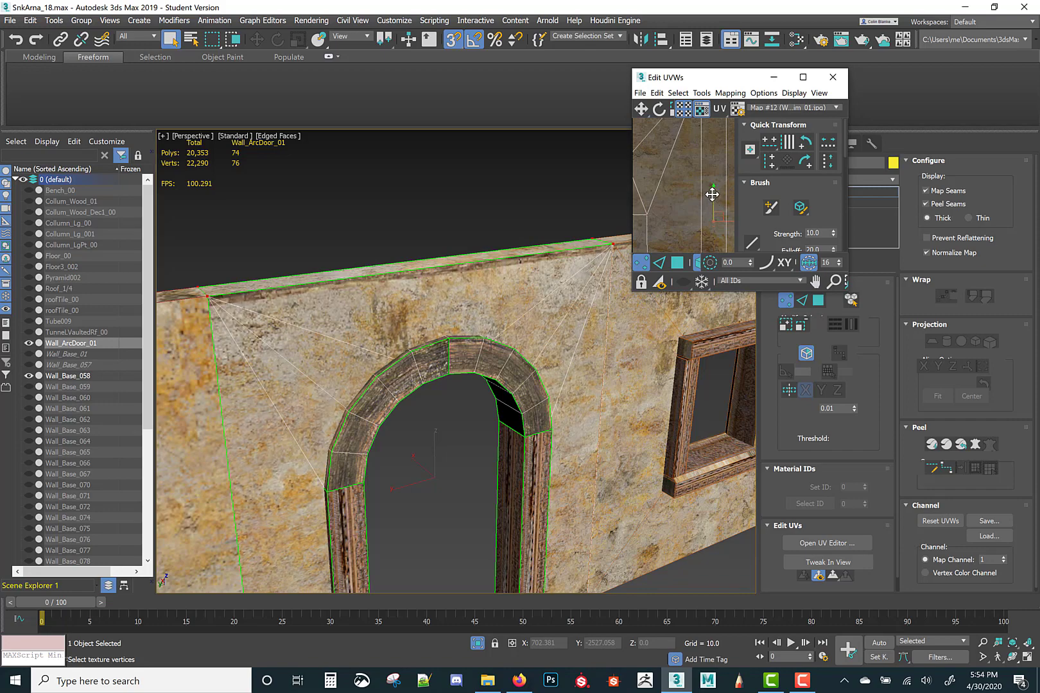
# Close the UV editor and leave the vertex selection level of the Unwrap UVW modifier
pyautogui.scroll(-5, 359, 292)
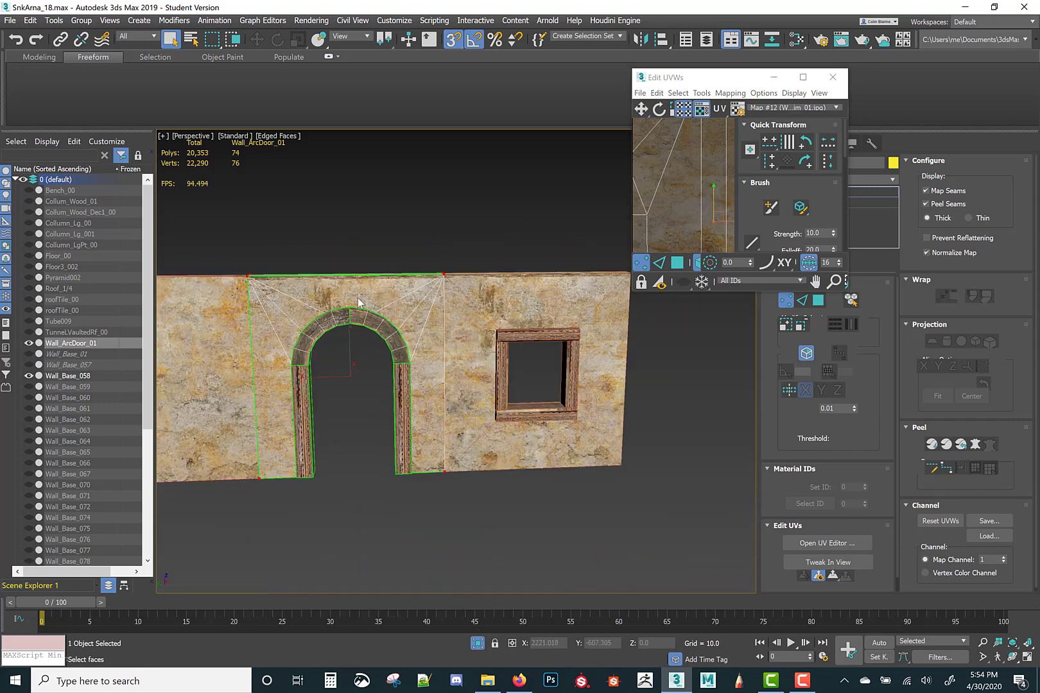
pyautogui.click(834, 77)
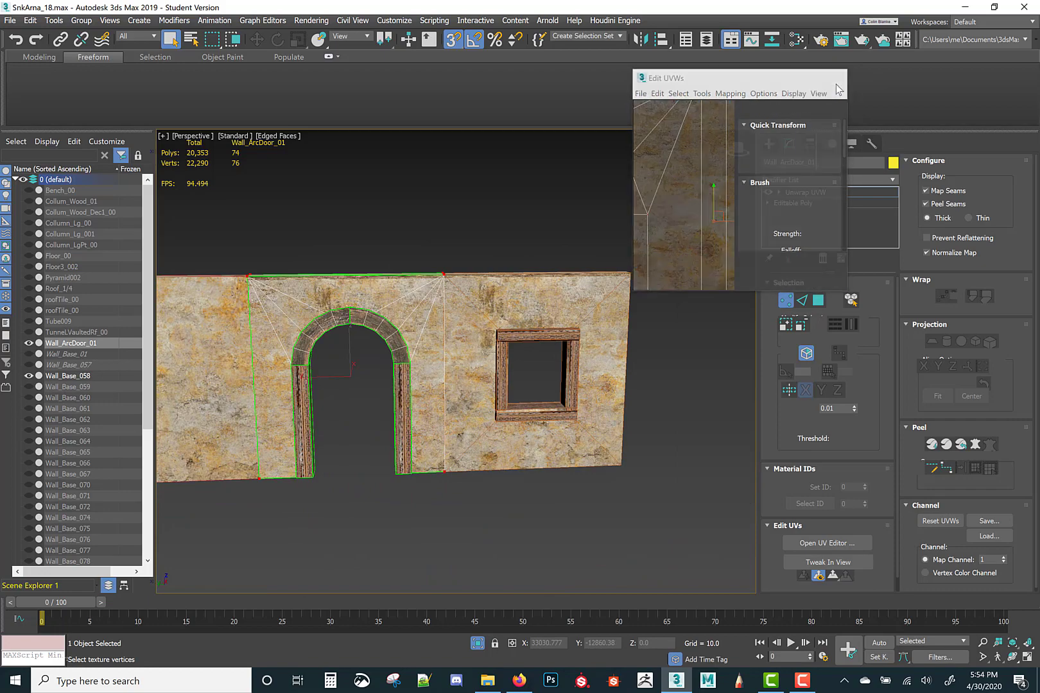
pyautogui.moveTo(547, 320)
pyautogui.mouseDown(button='middle')
pyautogui.moveTo(585, 309)
pyautogui.moveTo(545, 306)
pyautogui.moveTo(540, 332)
pyautogui.mouseUp(button='middle')
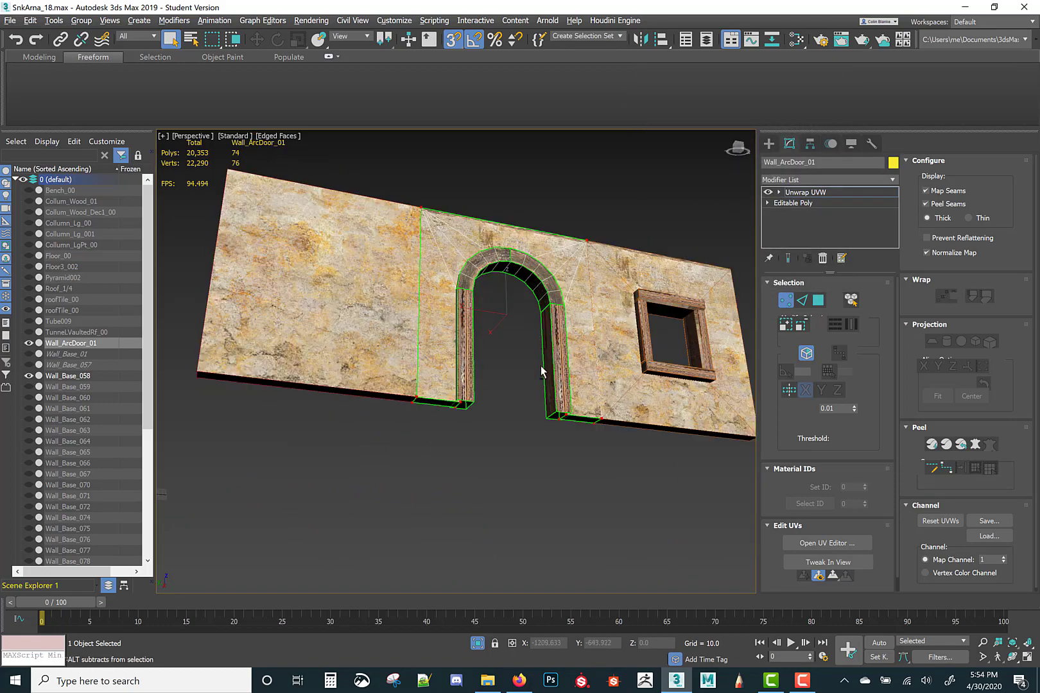
pyautogui.hotkey('shift', 'z')
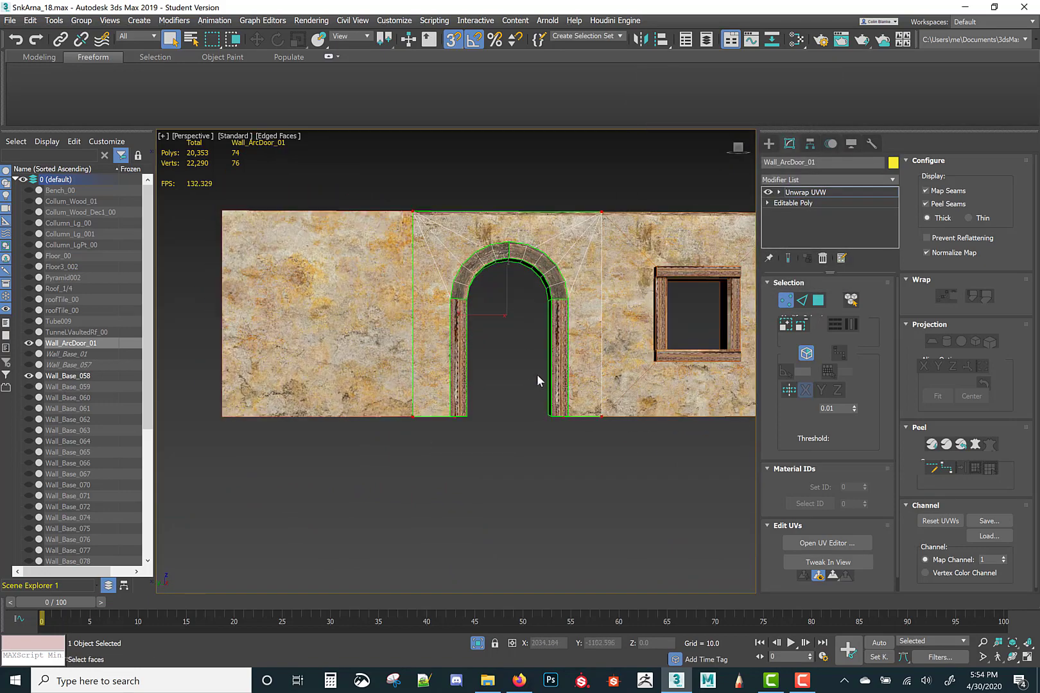
pyautogui.click(805, 192)
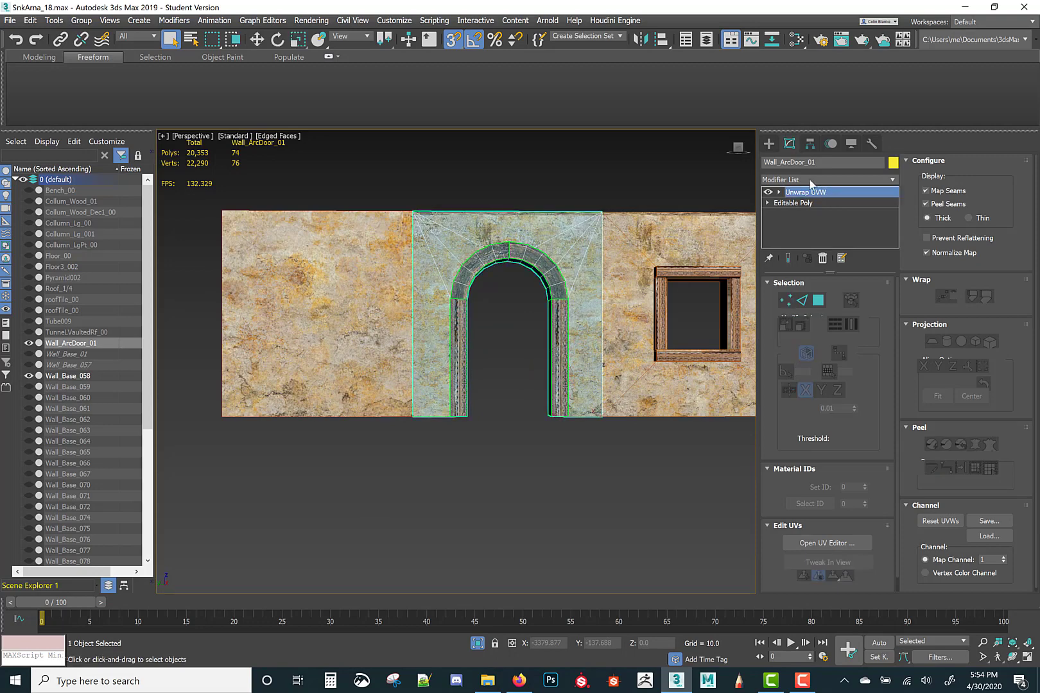
# Examine the texture across both joints of the arched door wall from several angles
pyautogui.moveTo(439, 265); pyautogui.dragTo(411, 363, button='middle')
pyautogui.scroll(4, 624, 357)
pyautogui.moveTo(628, 340)
pyautogui.keyDown('alt'); pyautogui.mouseDown(button='middle')
pyautogui.moveTo(507, 353)
pyautogui.moveTo(642, 340)
pyautogui.mouseUp(button='middle'); pyautogui.keyUp('alt')
pyautogui.scroll(-4, 552, 352)
pyautogui.keyDown('alt'); pyautogui.moveTo(391, 369); pyautogui.dragTo(454, 376, button='middle'); pyautogui.keyUp('alt')
pyautogui.scroll(-3, 548, 347)
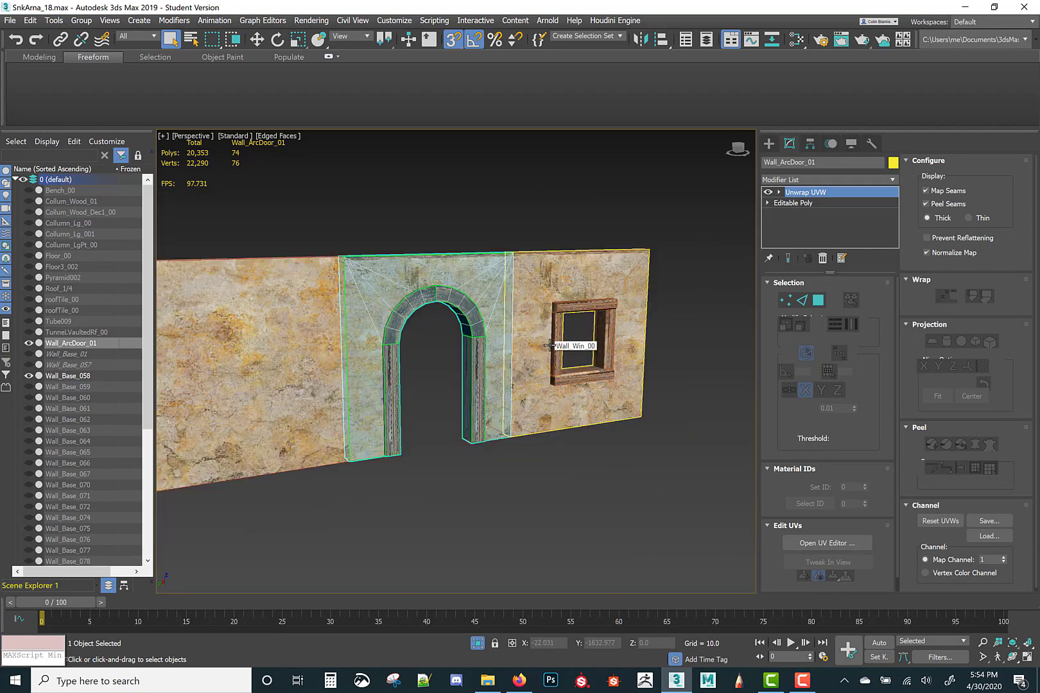
# Unhide the wooden column Collum_Wood_01 and place one independent copy of it beside the arched door wall
pyautogui.click(64, 201)
pyautogui.press('z')
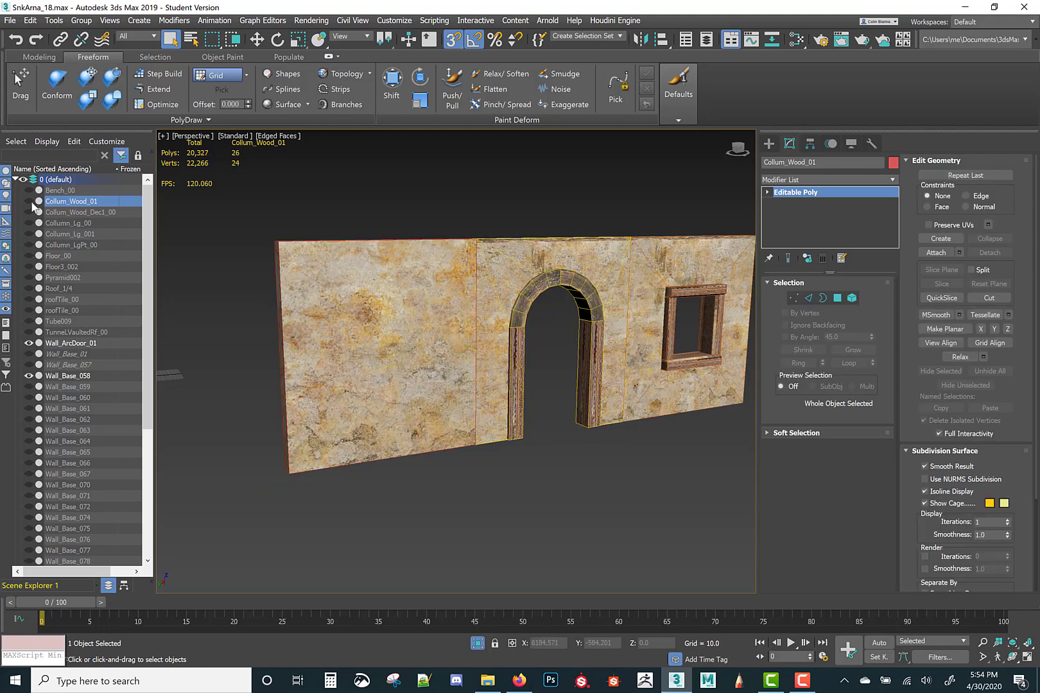
pyautogui.click(30, 201)
pyautogui.moveTo(394, 338); pyautogui.dragTo(596, 295, button='middle')
pyautogui.scroll(-3, 391, 347)
pyautogui.press('w')
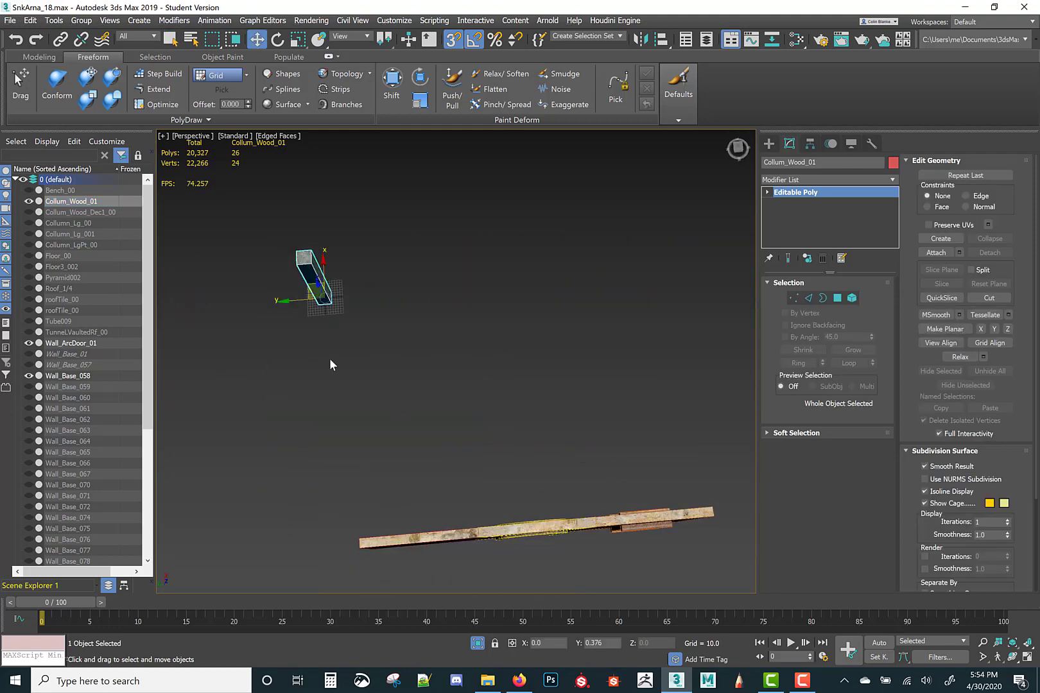
pyautogui.keyDown('shift'); pyautogui.moveTo(307, 283); pyautogui.dragTo(491, 488); pyautogui.keyUp('shift')
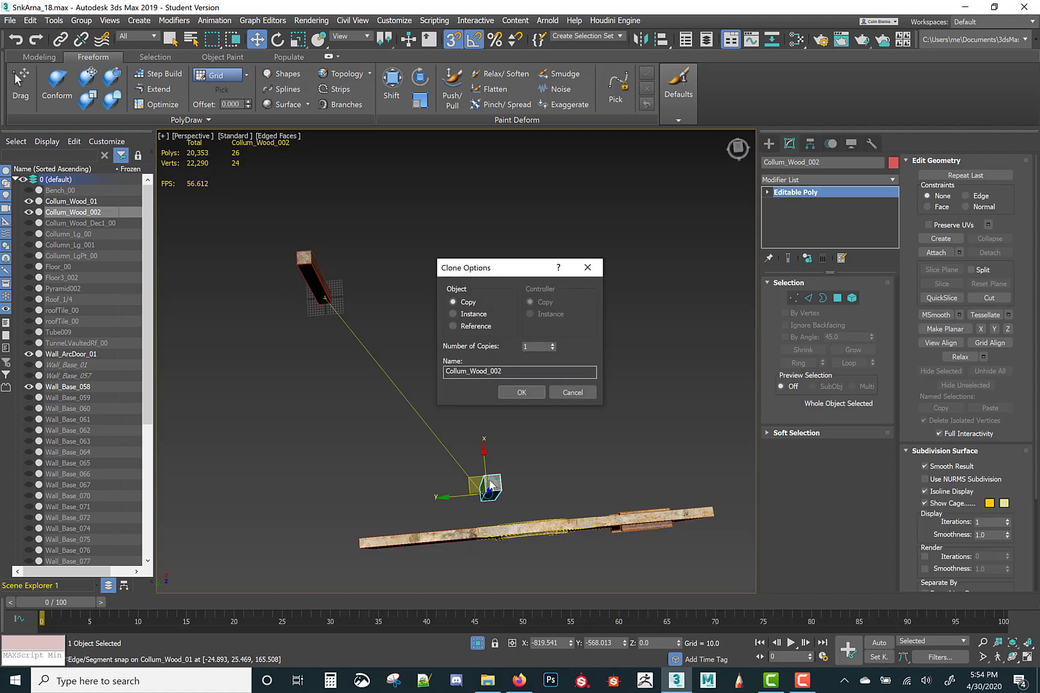
pyautogui.click(514, 393)
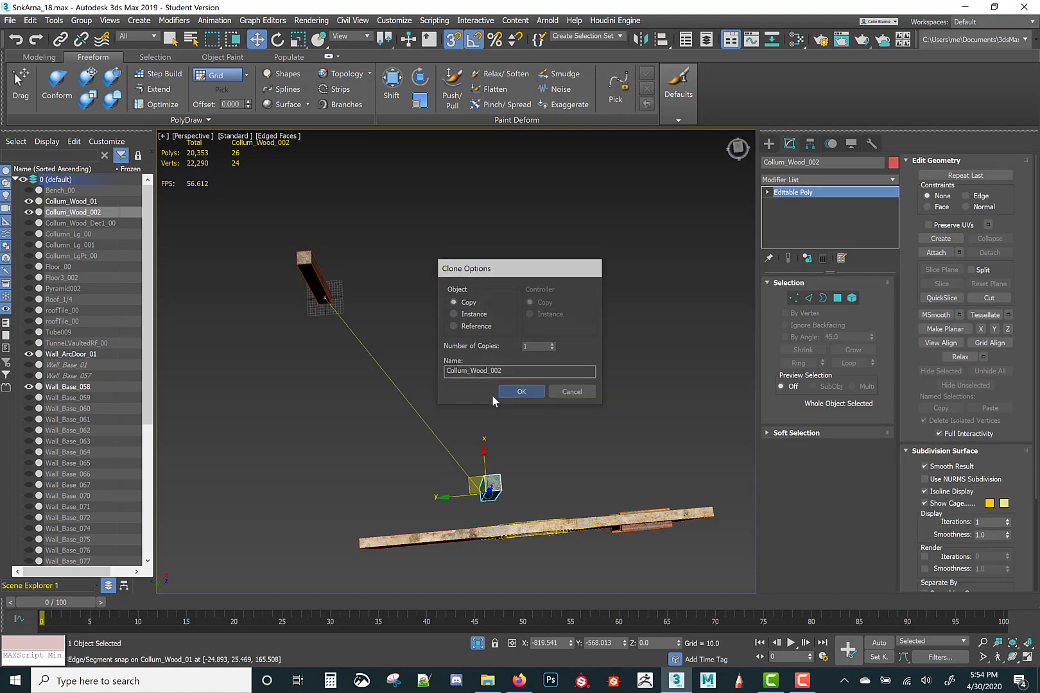
# Hide the original column Collum_Wood_01, leaving its copy selected
pyautogui.click(28, 201)
pyautogui.moveTo(71, 212); pyautogui.dragTo(80, 331)
pyautogui.moveTo(66, 261); pyautogui.dragTo(62, 215)
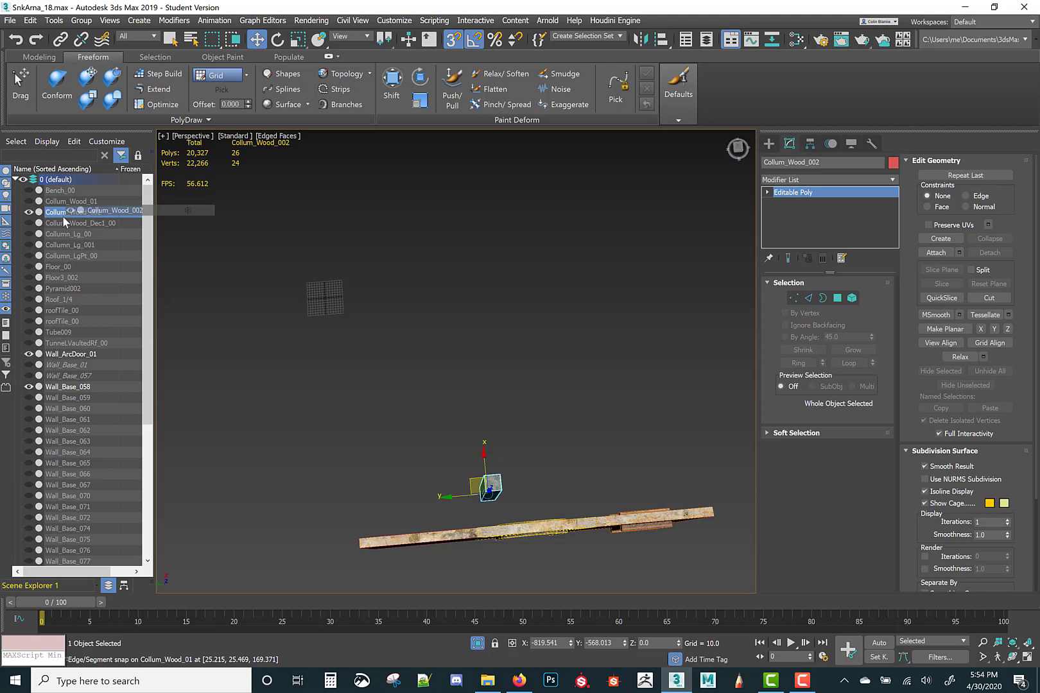
# Move the column copy up against the joint between the plain wall and the arched door wall
pyautogui.moveTo(466, 353); pyautogui.dragTo(478, 183, button='middle')
pyautogui.scroll(3, 477, 299)
pyautogui.moveTo(496, 335); pyautogui.dragTo(500, 411)
pyautogui.press('f')
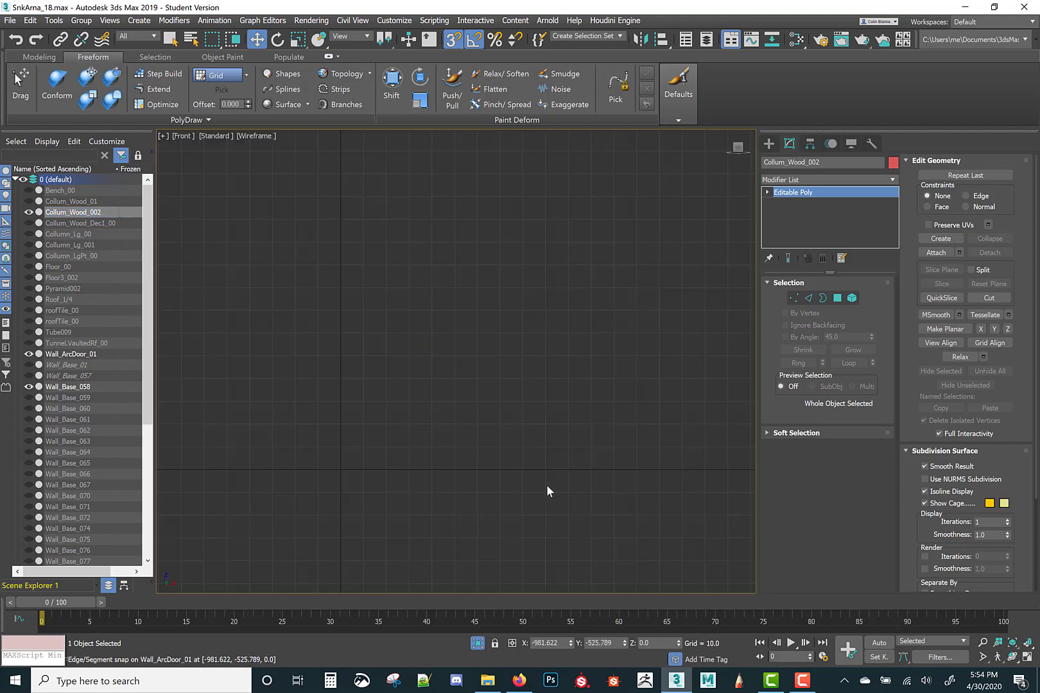
pyautogui.keyDown('alt'); pyautogui.moveTo(546, 485); pyautogui.dragTo(554, 459, button='middle'); pyautogui.keyUp('alt')
pyautogui.hotkey('shift', 'z')
pyautogui.hotkey('shift', 'z')
# Turn off snapping and shift the column along X, deeper into the wall, to X -967.703
pyautogui.scroll(5, 555, 458)
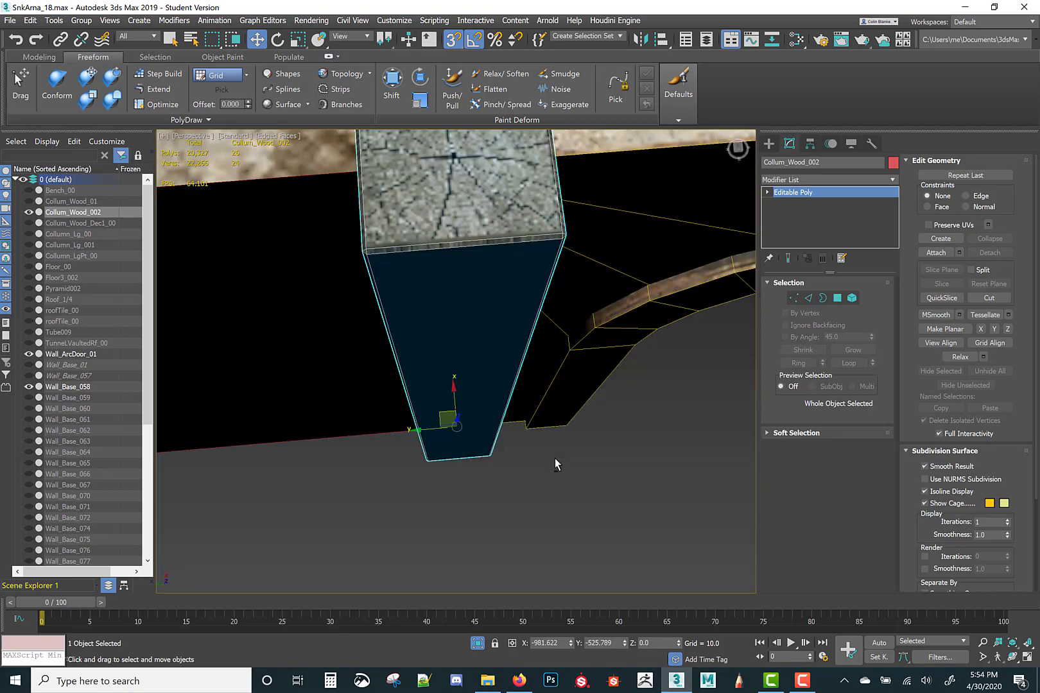
pyautogui.keyDown('alt'); pyautogui.moveTo(554, 458); pyautogui.dragTo(582, 438, button='middle'); pyautogui.keyUp('alt')
pyautogui.scroll(-5, 583, 437)
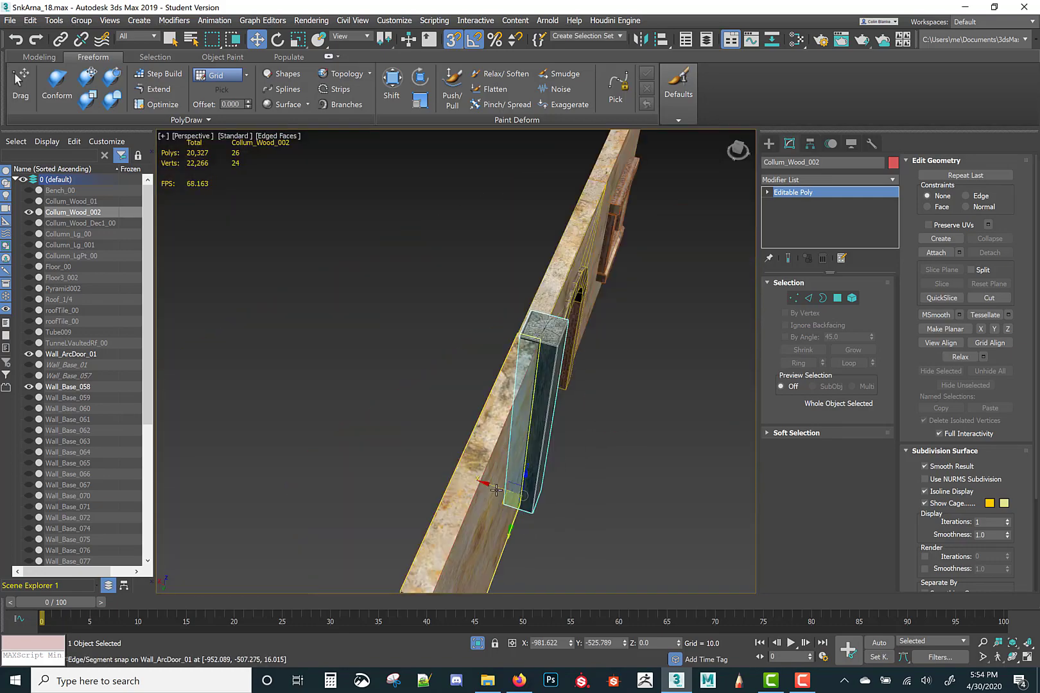
pyautogui.press('s')
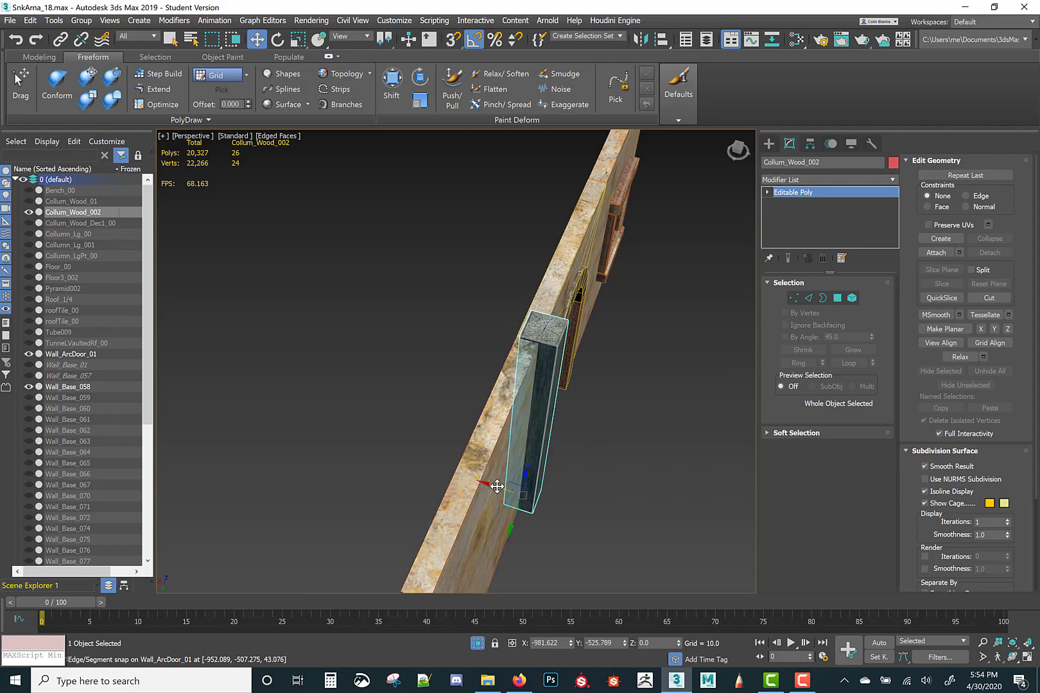
pyautogui.moveTo(500, 483); pyautogui.dragTo(489, 484)
# Copy the column along Y to the joint between the arched door wall and the window wall
pyautogui.keyDown('alt'); pyautogui.moveTo(696, 491); pyautogui.dragTo(521, 375, button='middle'); pyautogui.keyUp('alt')
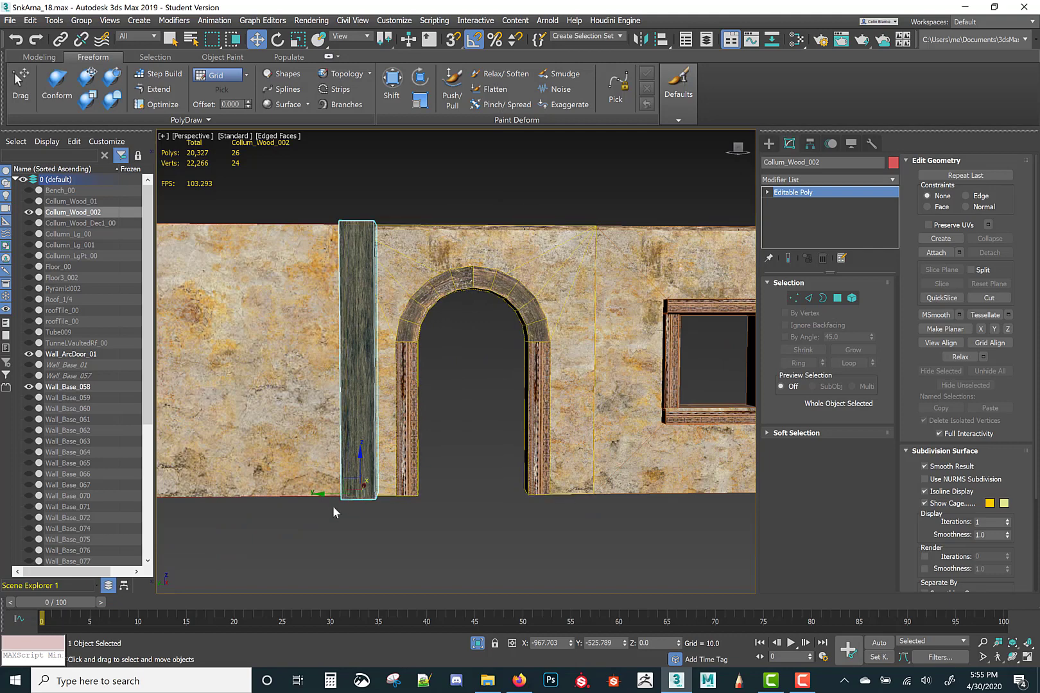
pyautogui.keyDown('shift'); pyautogui.moveTo(330, 493); pyautogui.dragTo(565, 490); pyautogui.keyUp('shift')
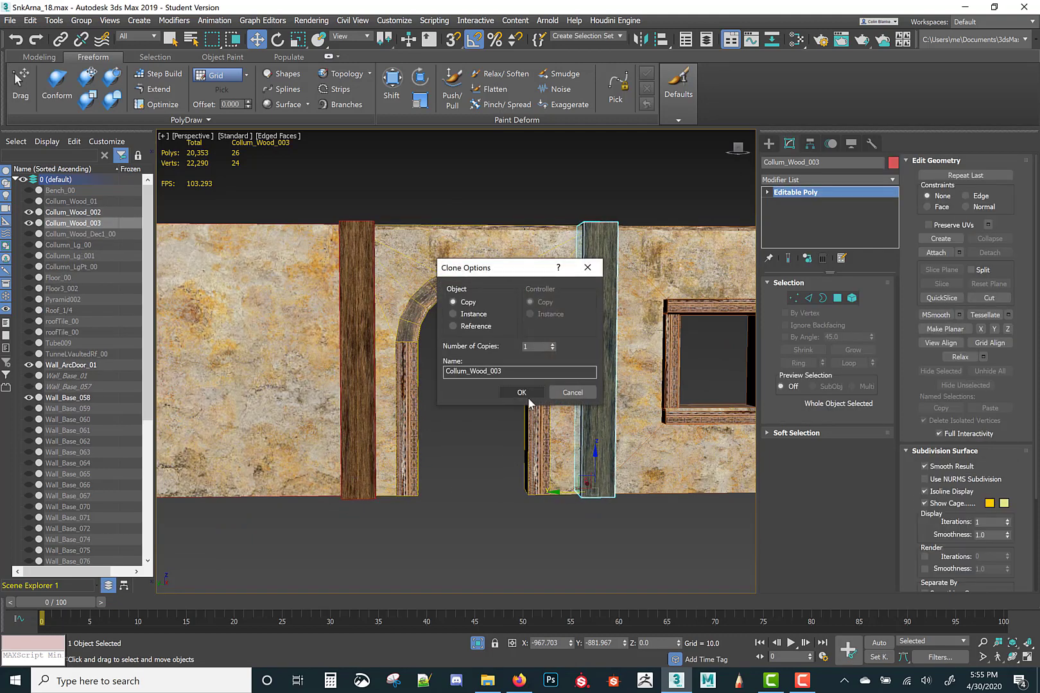
pyautogui.click(522, 392)
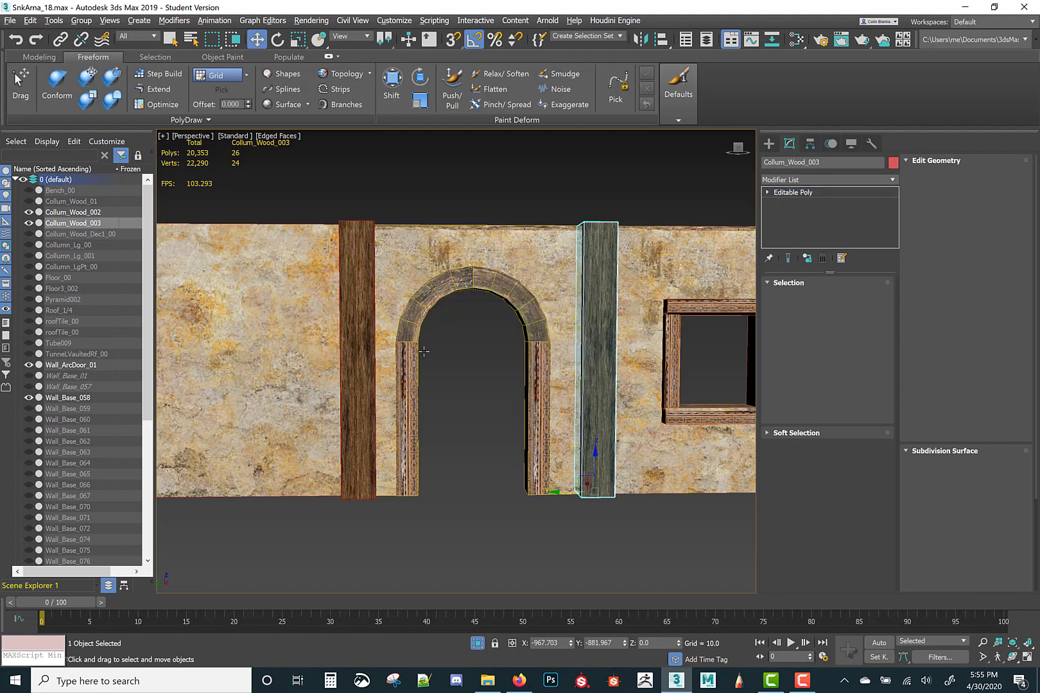
# Assign the wall texture material Material #92 to both columns, close the material editor and clear the selection
pyautogui.keyDown('alt'); pyautogui.moveTo(417, 347); pyautogui.dragTo(387, 307, button='middle'); pyautogui.keyUp('alt')
pyautogui.keyDown('ctrl'); pyautogui.click(386, 306); pyautogui.keyUp('ctrl')
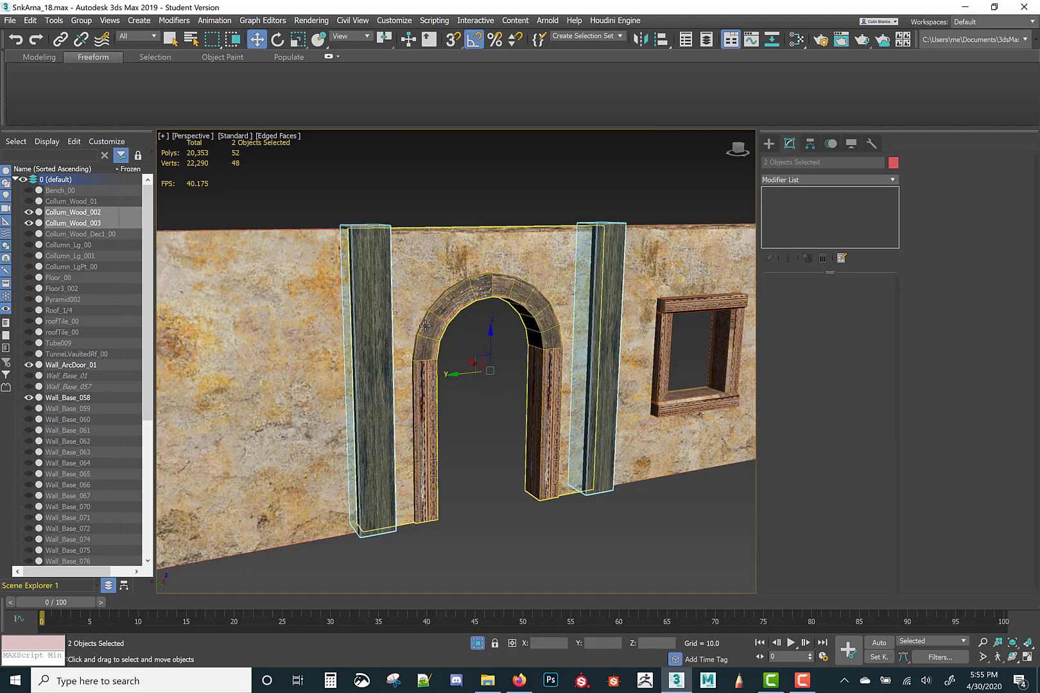
pyautogui.press('m')
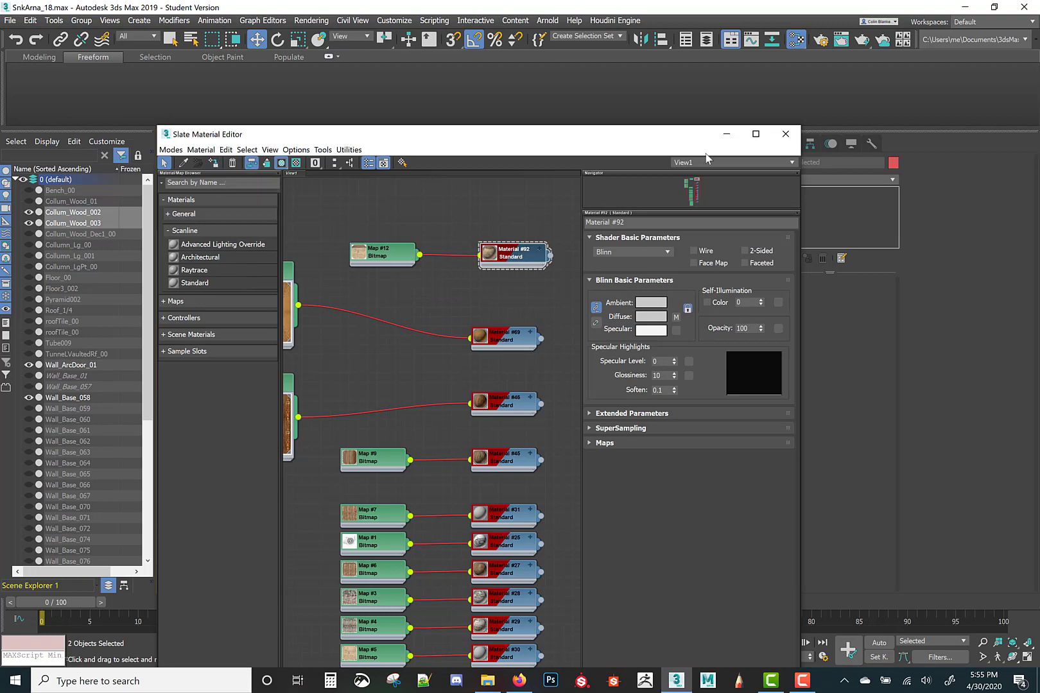
pyautogui.click(785, 133)
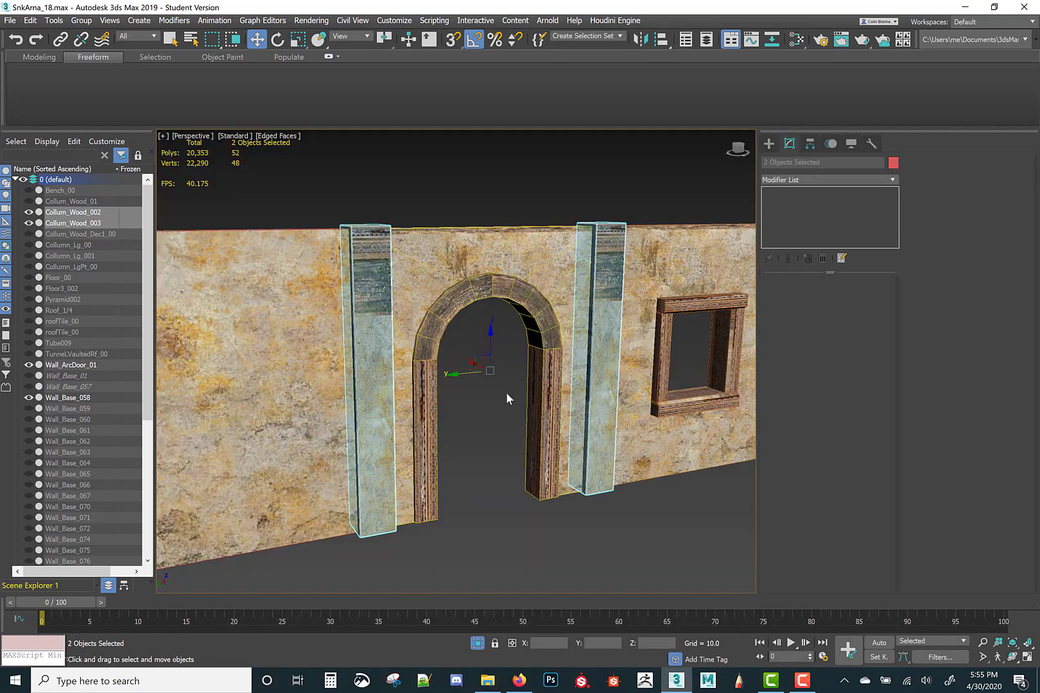
pyautogui.click(503, 398)
# Delete the column at the joint between the arched door wall and the window wall
pyautogui.click(613, 279)
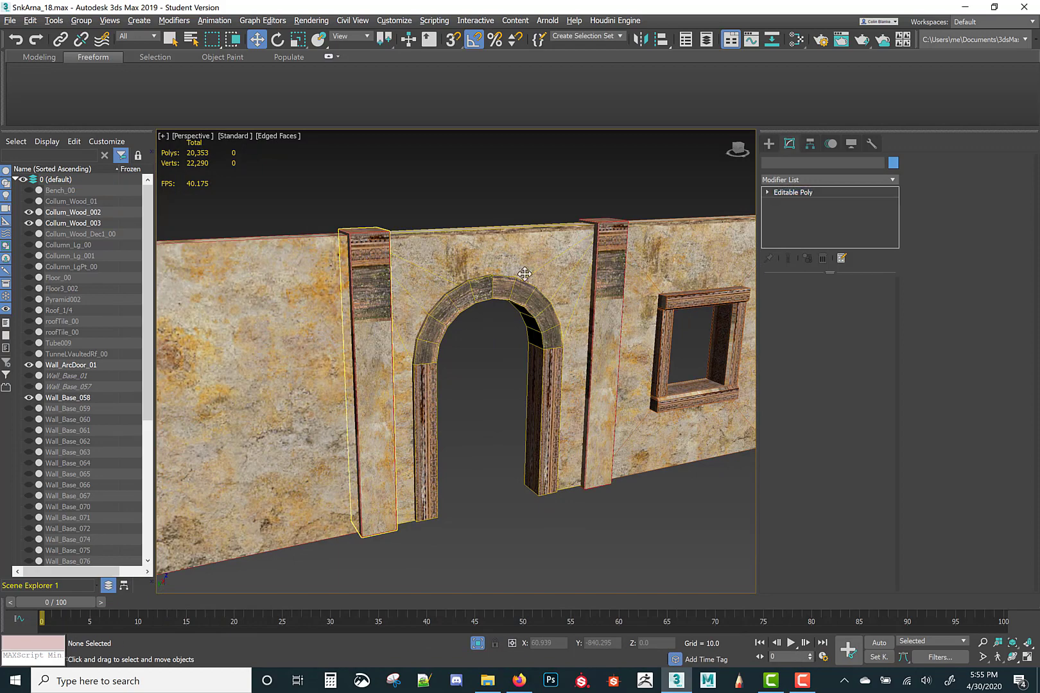
pyautogui.click(619, 303)
pyautogui.press('Delete')
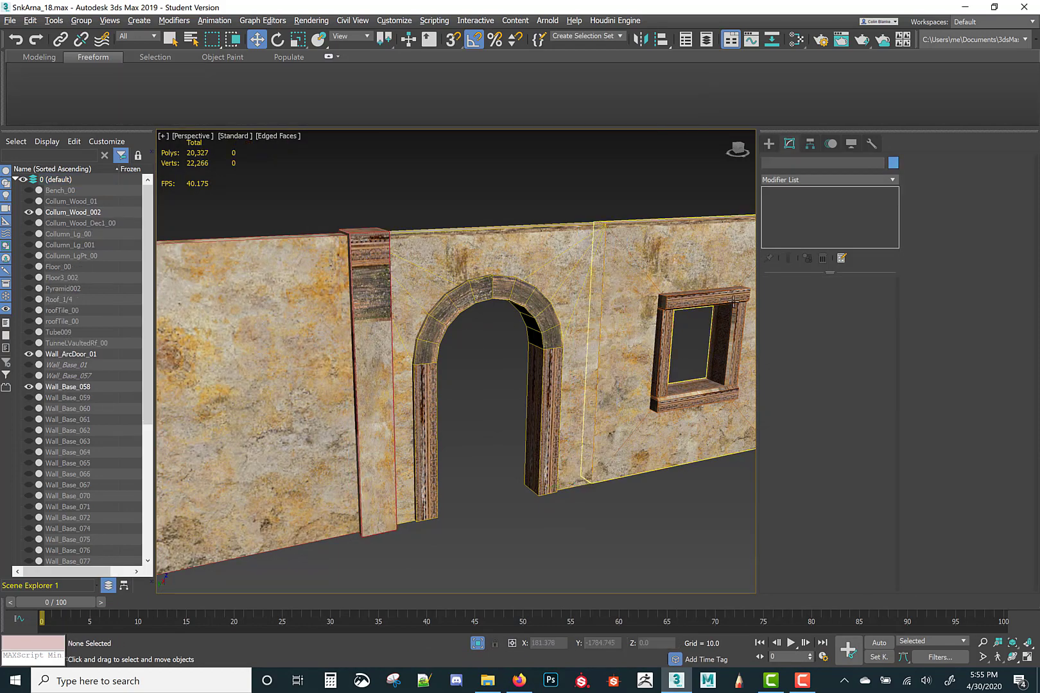
# Add an Unwrap UVW modifier to the column beside the arched door and open its UVs in a maximized editor
pyautogui.click(377, 276)
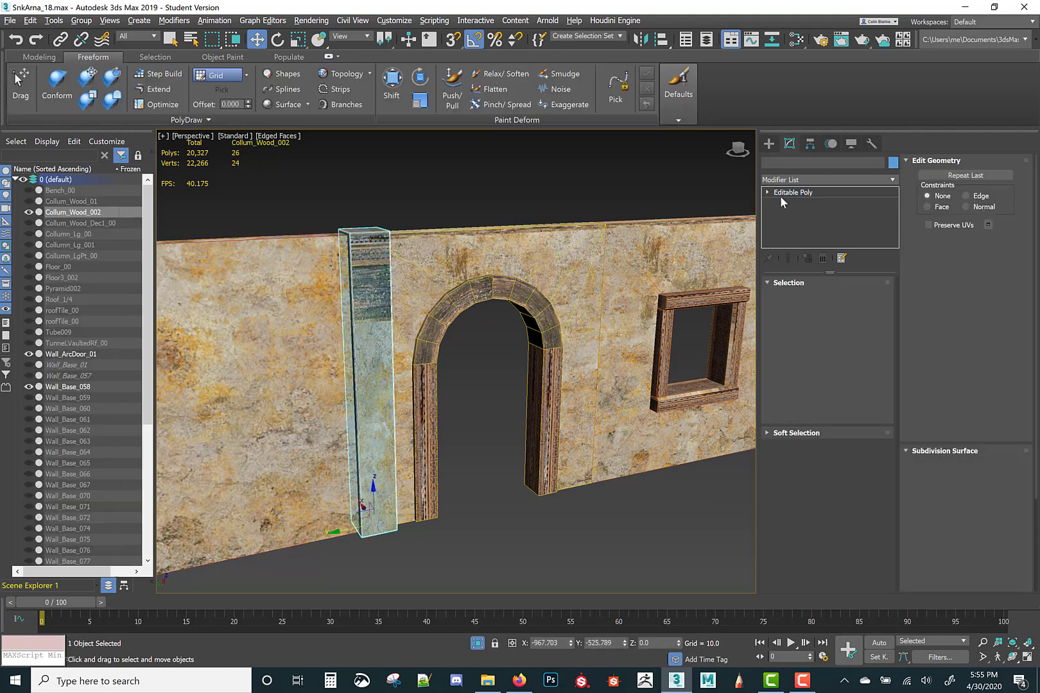
pyautogui.click(799, 179)
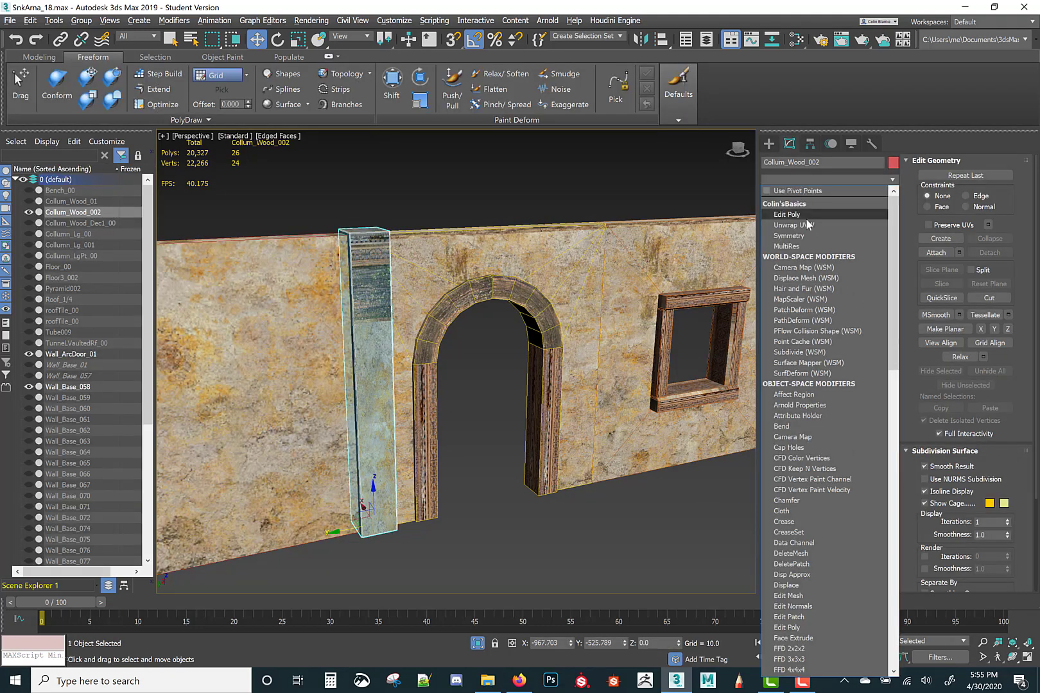
pyautogui.press('Escape')
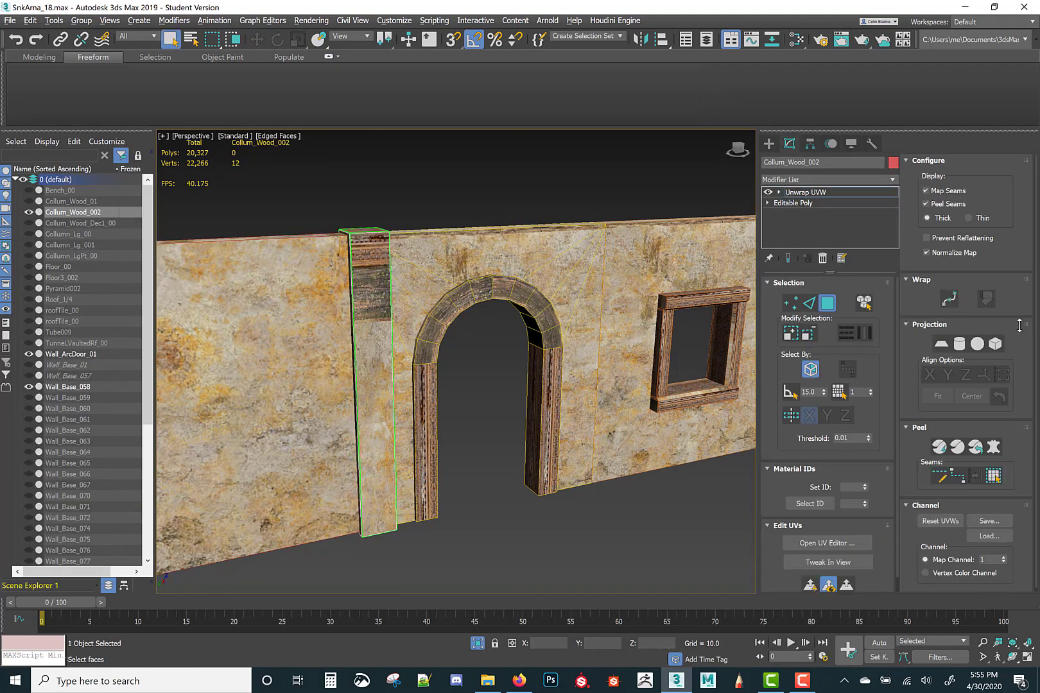
pyautogui.click(828, 543)
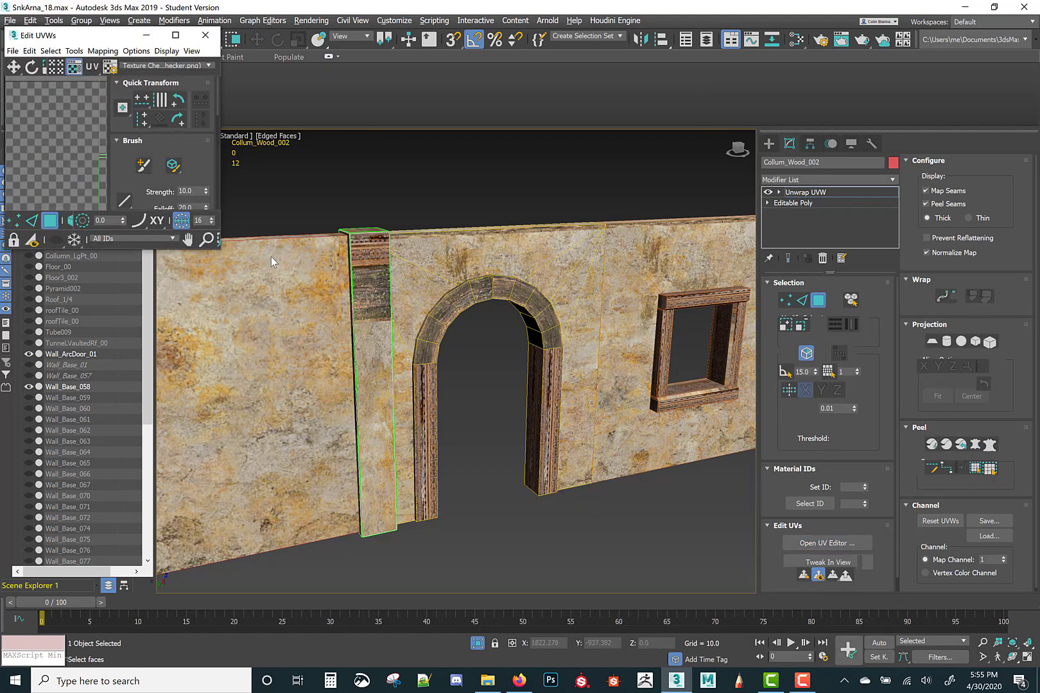
pyautogui.click(175, 36)
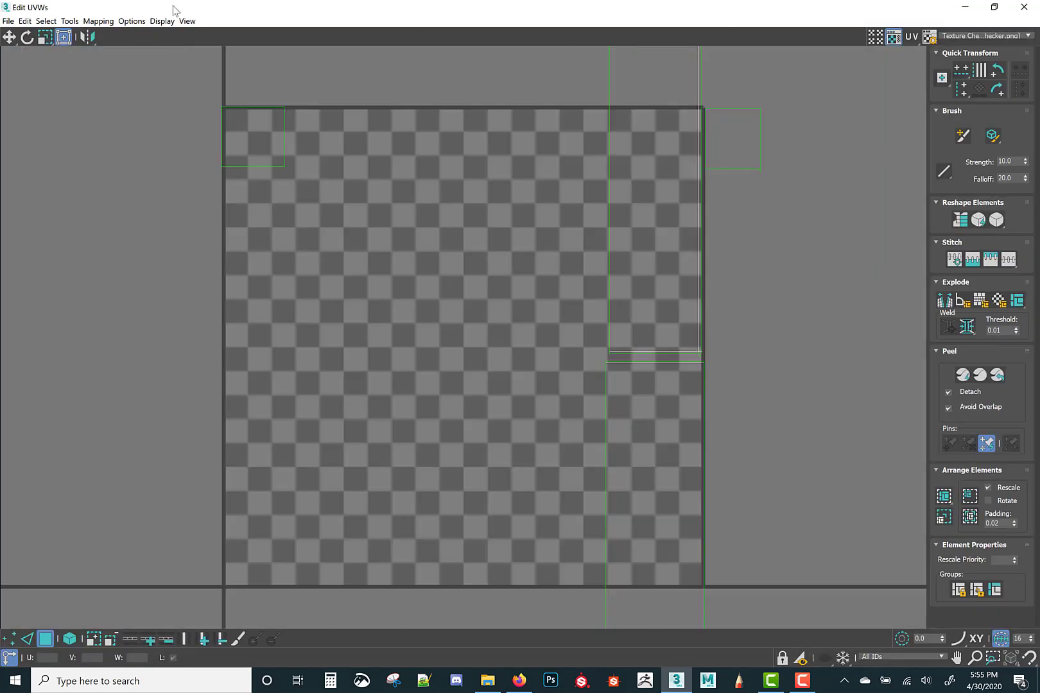
# Pack the column's UV shells and show the wall texture Map #12 as the UV editor background
pyautogui.click(945, 496)
pyautogui.click(977, 36)
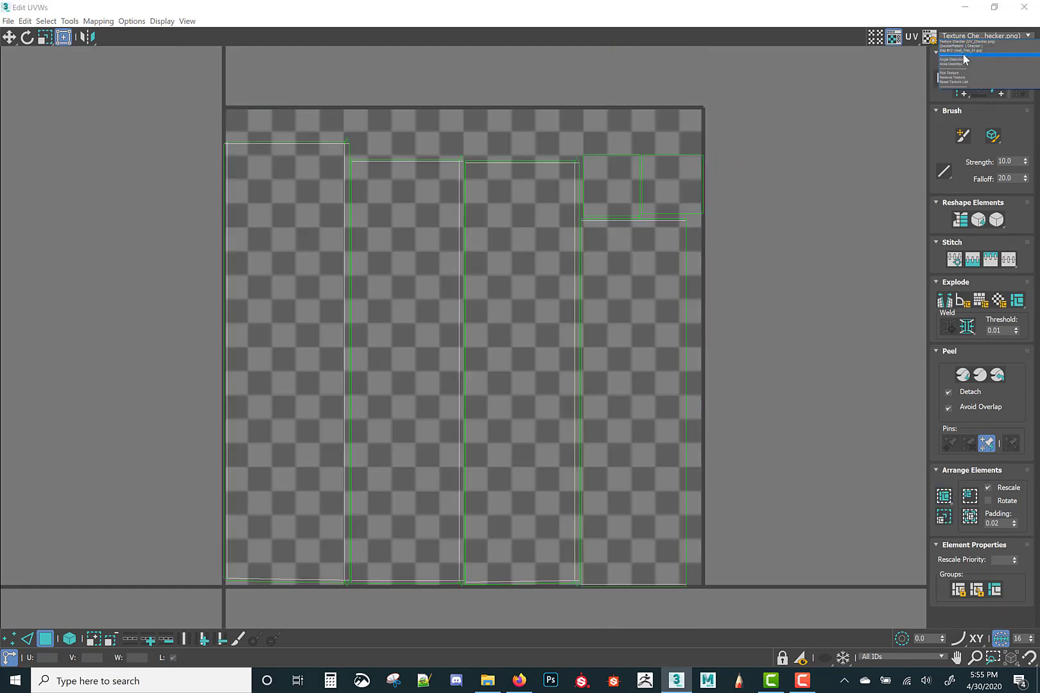
pyautogui.click(961, 50)
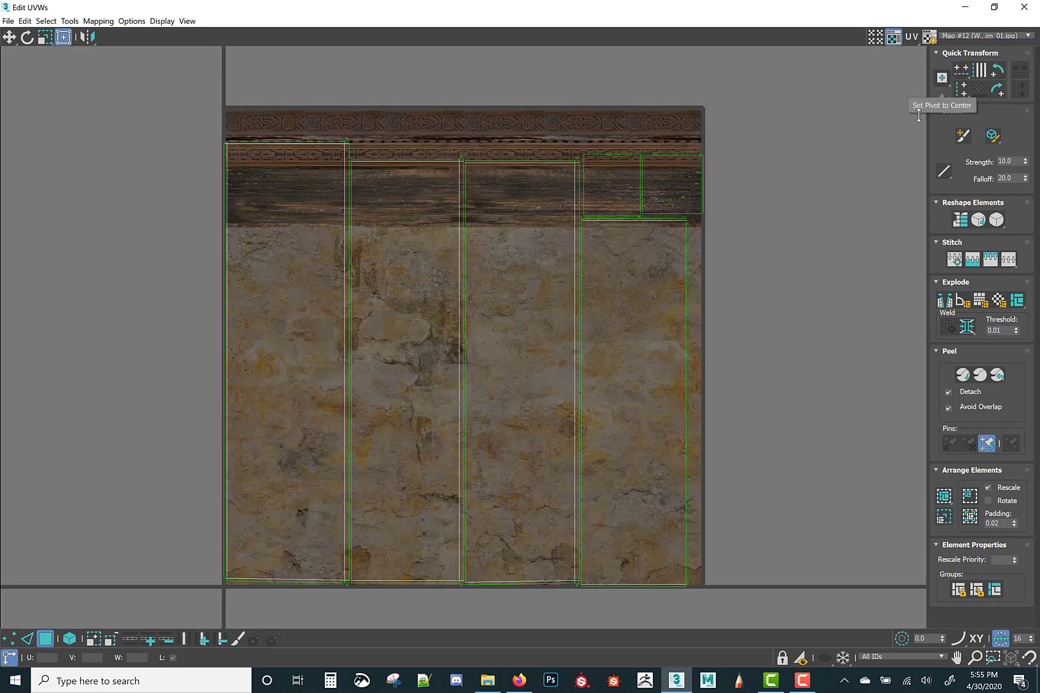
# Select the four long UV shells as whole elements and move them off the texture into the empty tile beside it
pyautogui.click(406, 292)
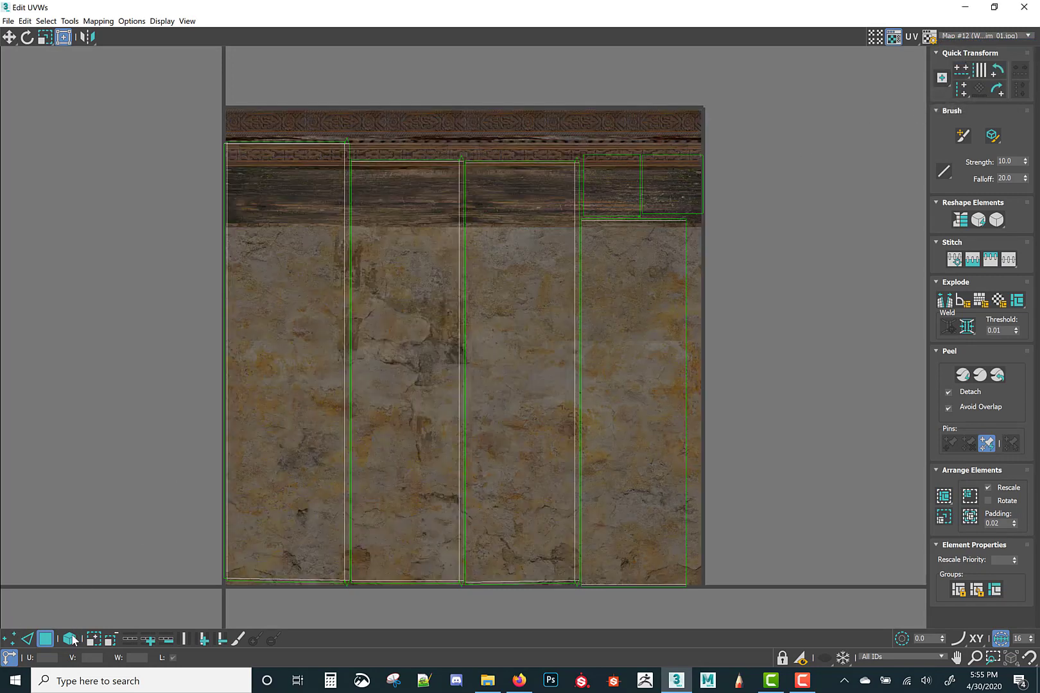
pyautogui.click(69, 639)
pyautogui.moveTo(147, 399); pyautogui.dragTo(914, 421)
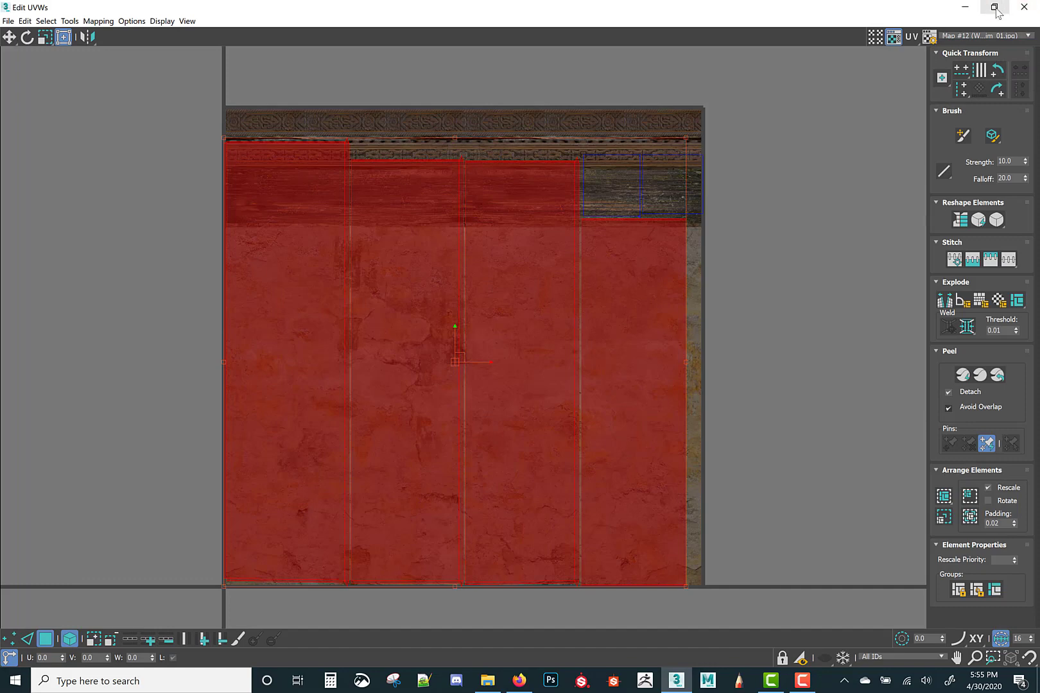
pyautogui.click(994, 8)
pyautogui.keyDown('alt'); pyautogui.moveTo(520, 383); pyautogui.dragTo(487, 347, button='middle'); pyautogui.keyUp('alt')
pyautogui.click(175, 35)
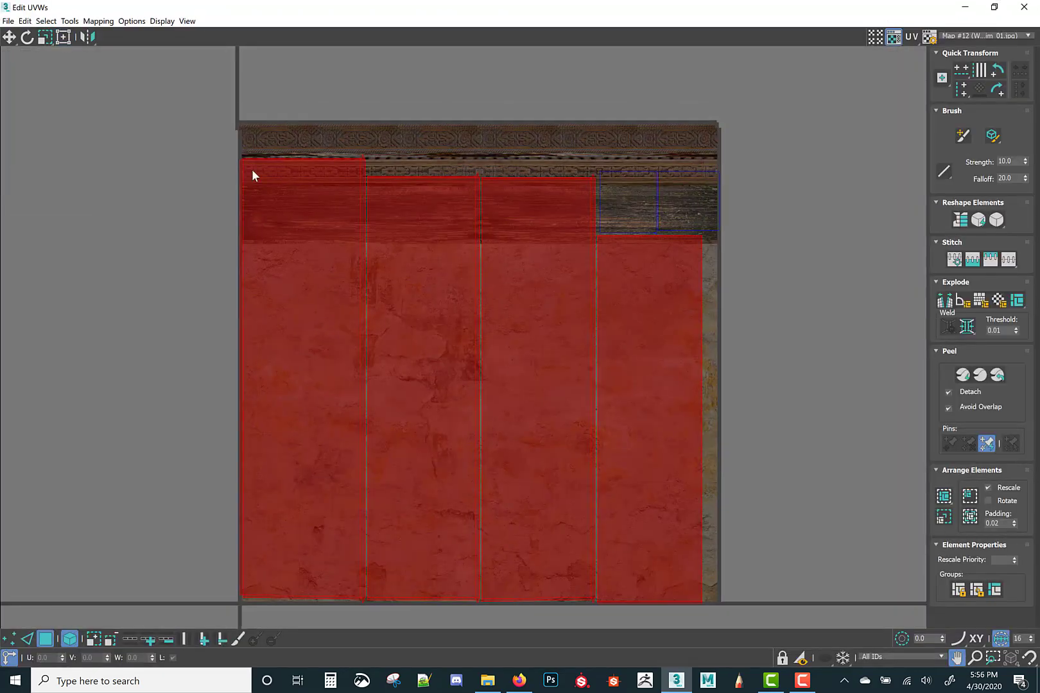
pyautogui.scroll(3, 444, 216)
pyautogui.scroll(-5, 459, 218)
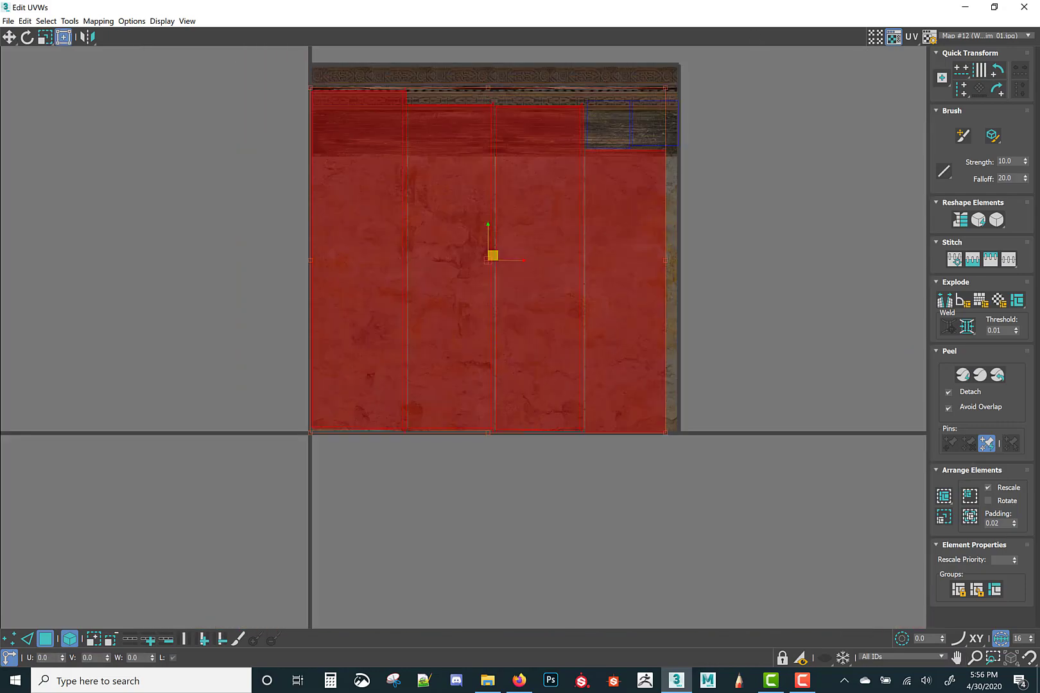
pyautogui.scroll(2, 601, 236)
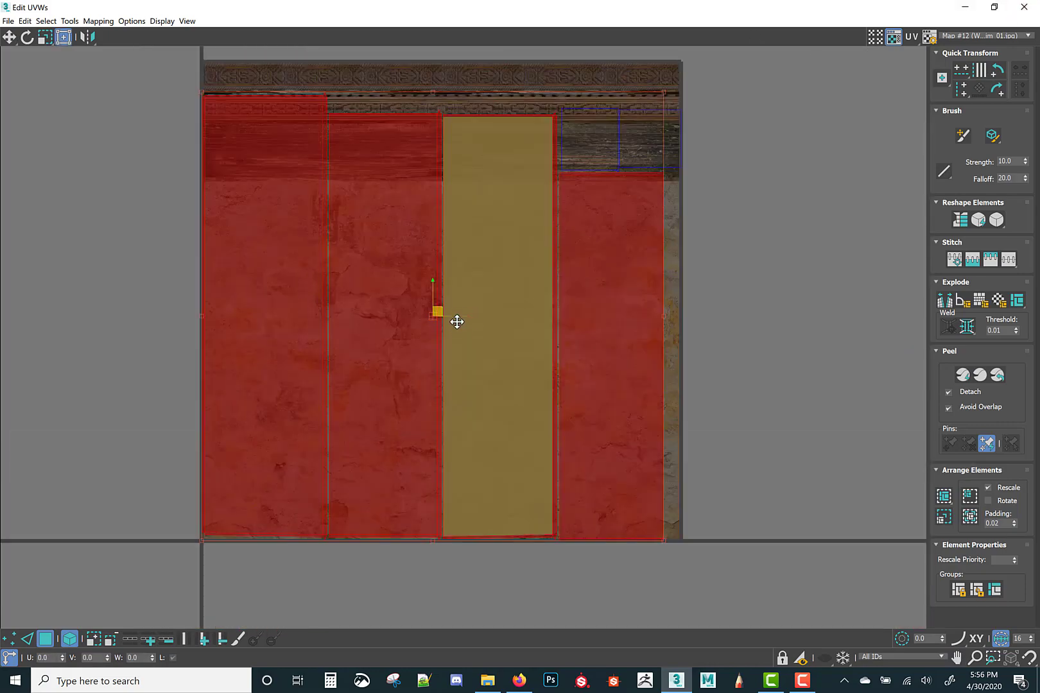
pyautogui.moveTo(455, 317); pyautogui.dragTo(1, 289)
# Raise the top vertices of the shortest shell and lower those of the tallest to match the two middle shells
pyautogui.moveTo(207, 297); pyautogui.dragTo(463, 371, button='middle')
pyautogui.scroll(2, 507, 314)
pyautogui.moveTo(507, 315); pyautogui.dragTo(679, 352, button='middle')
pyautogui.scroll(-2, 679, 352)
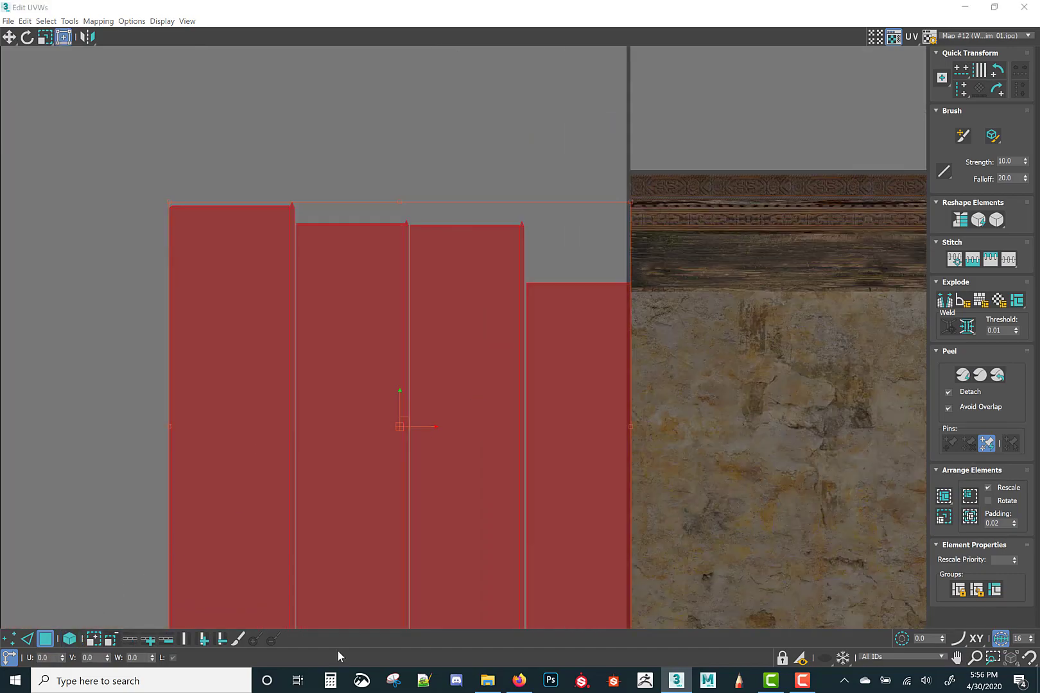
pyautogui.press('1')
pyautogui.moveTo(510, 281); pyautogui.dragTo(681, 314)
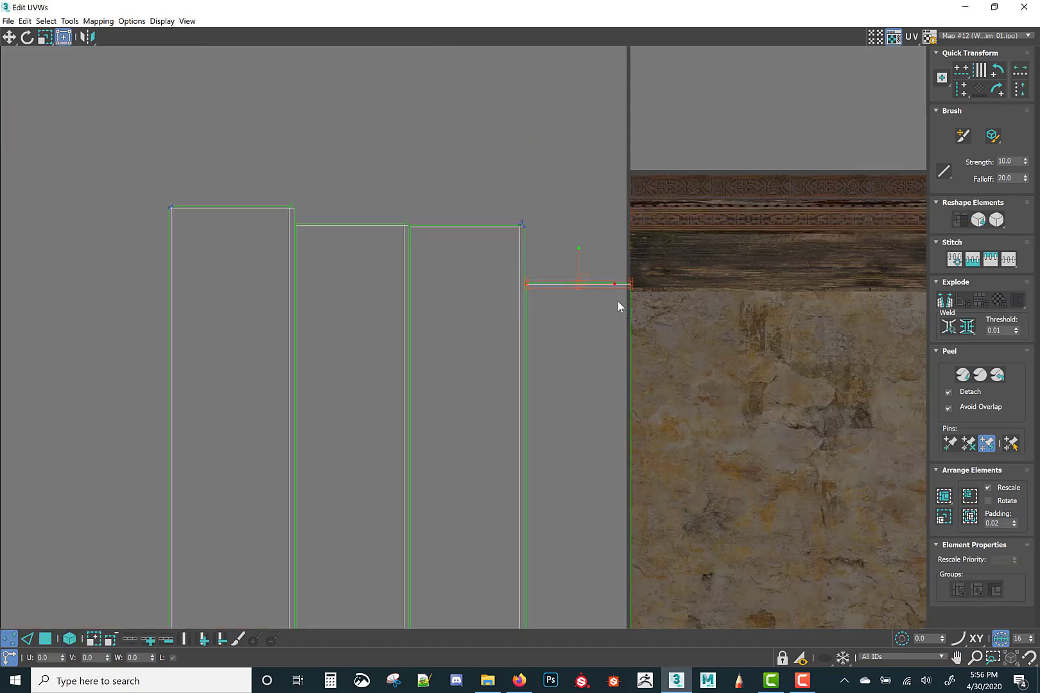
pyautogui.moveTo(577, 263); pyautogui.dragTo(569, 201)
pyautogui.moveTo(123, 186); pyautogui.dragTo(313, 212)
pyautogui.moveTo(231, 179); pyautogui.dragTo(239, 199)
# Rotate the four long shells 90 degrees clockwise so that they lie horizontally
pyautogui.scroll(-4, 366, 235)
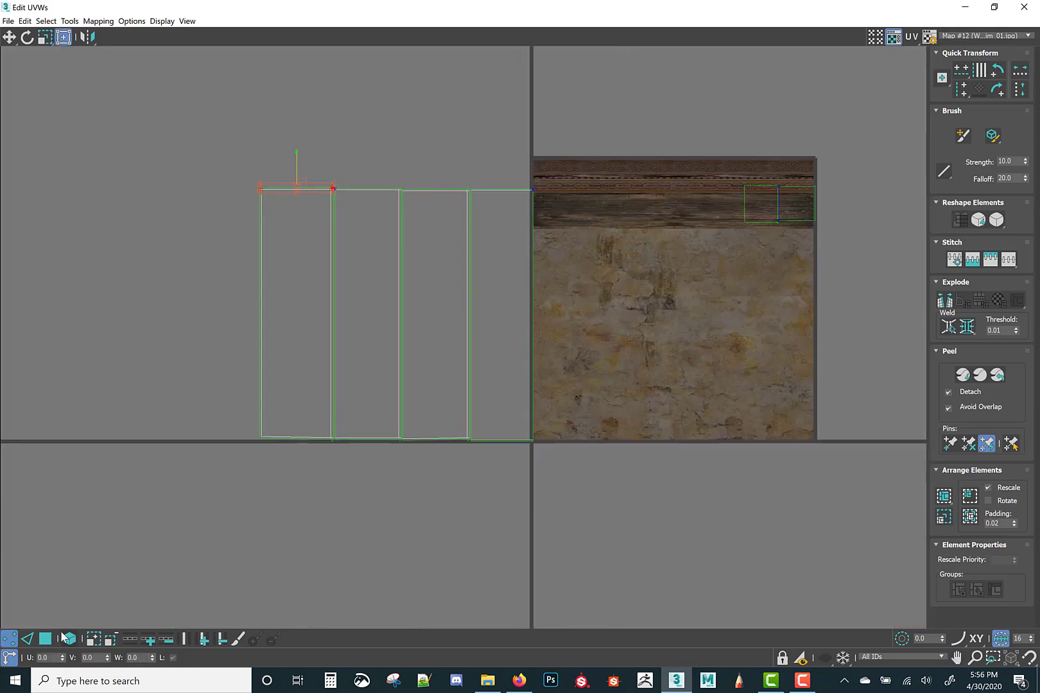
pyautogui.click(67, 638)
pyautogui.click(363, 242)
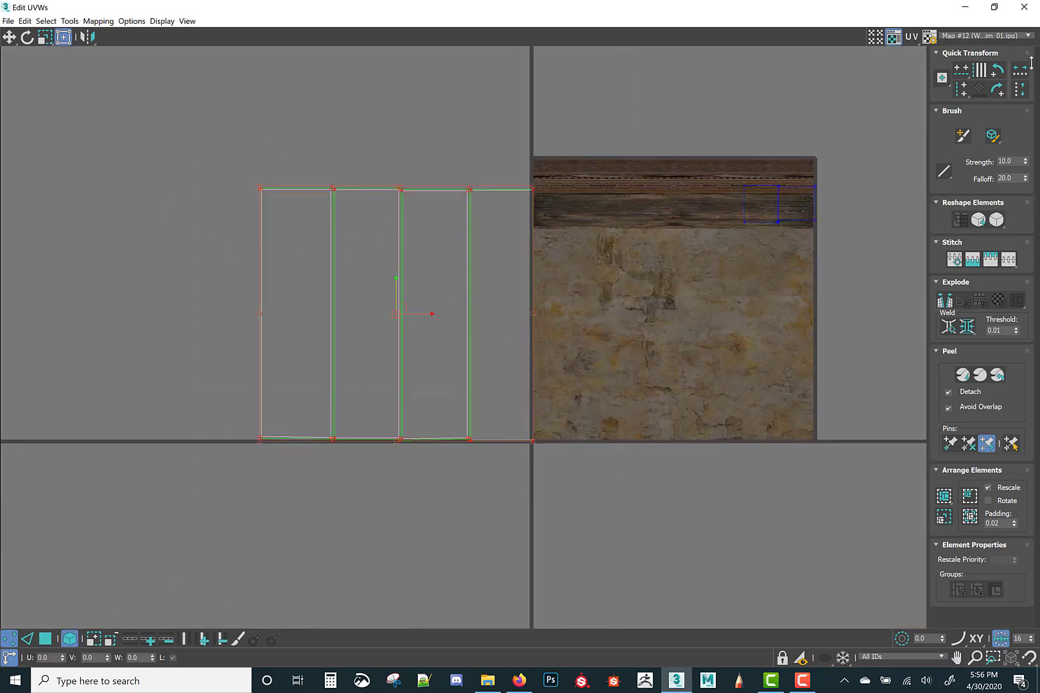
pyautogui.click(996, 89)
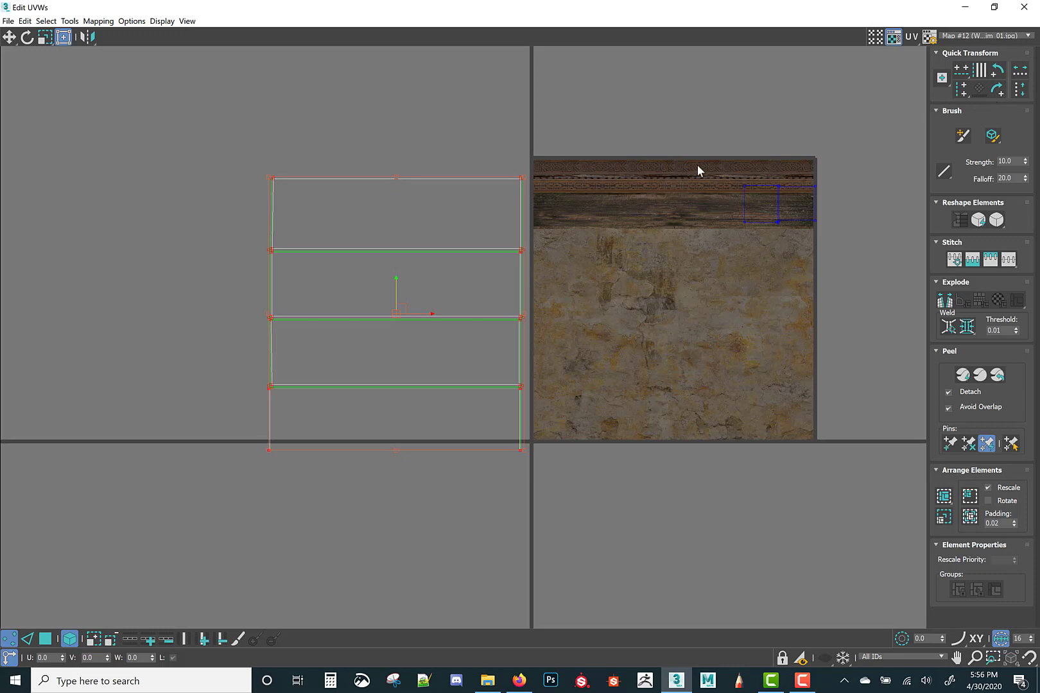
# Move the two small end-cap shells down onto the plaster area and the four horizontal shells over the texture
pyautogui.click(781, 212)
pyautogui.moveTo(784, 200); pyautogui.dragTo(790, 295)
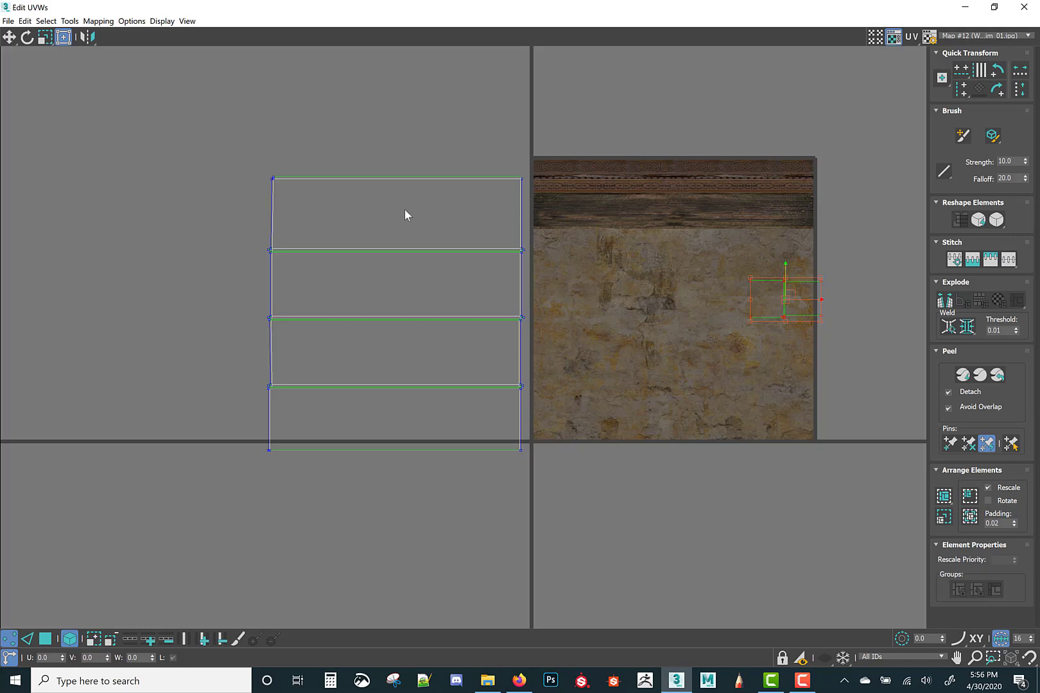
pyautogui.moveTo(553, 134); pyautogui.dragTo(205, 484)
pyautogui.moveTo(402, 309); pyautogui.dragTo(694, 283)
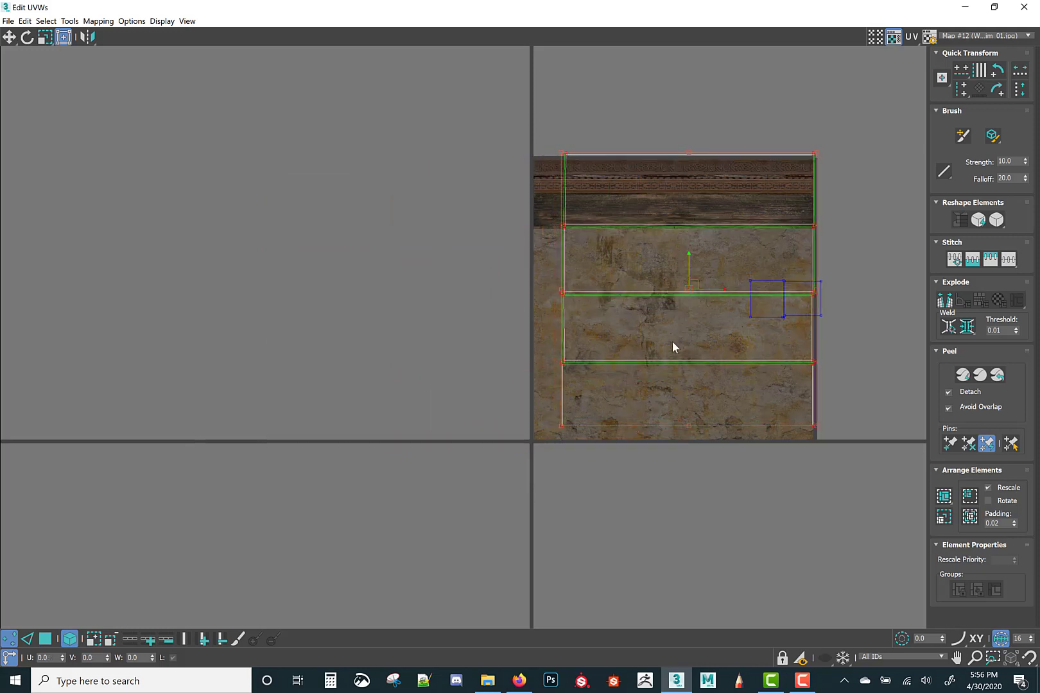
# Scale the four horizontal shells to the texture's width and the plain wood band's height, placing the uppermost on that band
pyautogui.moveTo(819, 424); pyautogui.dragTo(773, 382)
pyautogui.moveTo(799, 285); pyautogui.dragTo(704, 202)
pyautogui.moveTo(639, 222); pyautogui.dragTo(605, 260)
pyautogui.moveTo(667, 344); pyautogui.dragTo(815, 345)
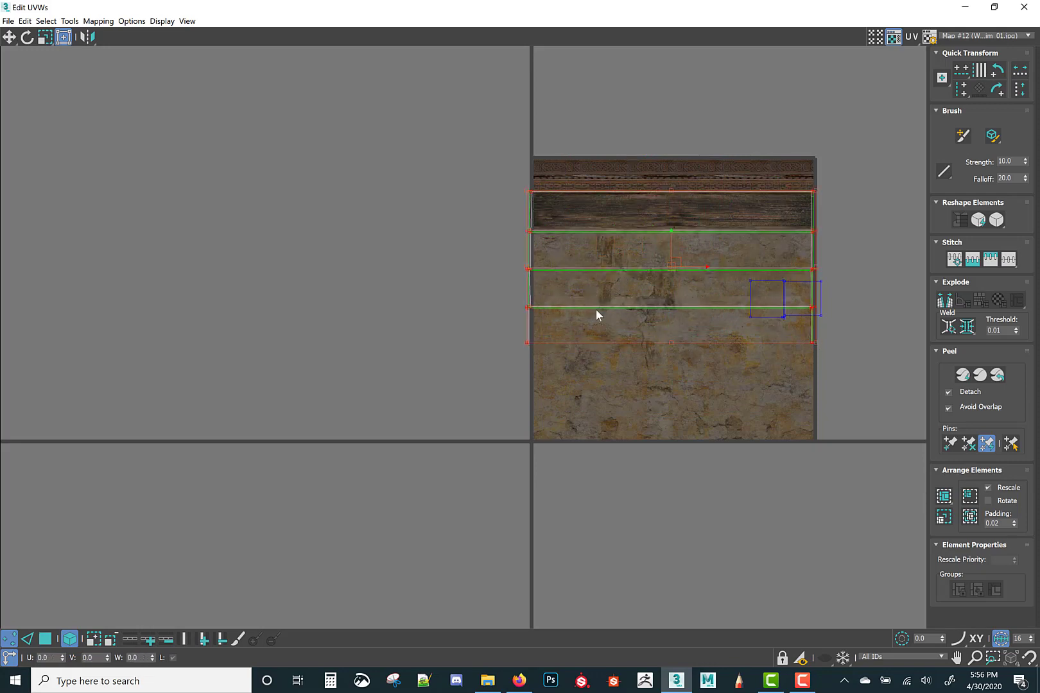
# Spread the other three strips beside the texture, one to its left and two to its right, level with the wood band
pyautogui.moveTo(563, 336); pyautogui.dragTo(490, 428, button='middle')
pyautogui.scroll(2, 489, 429)
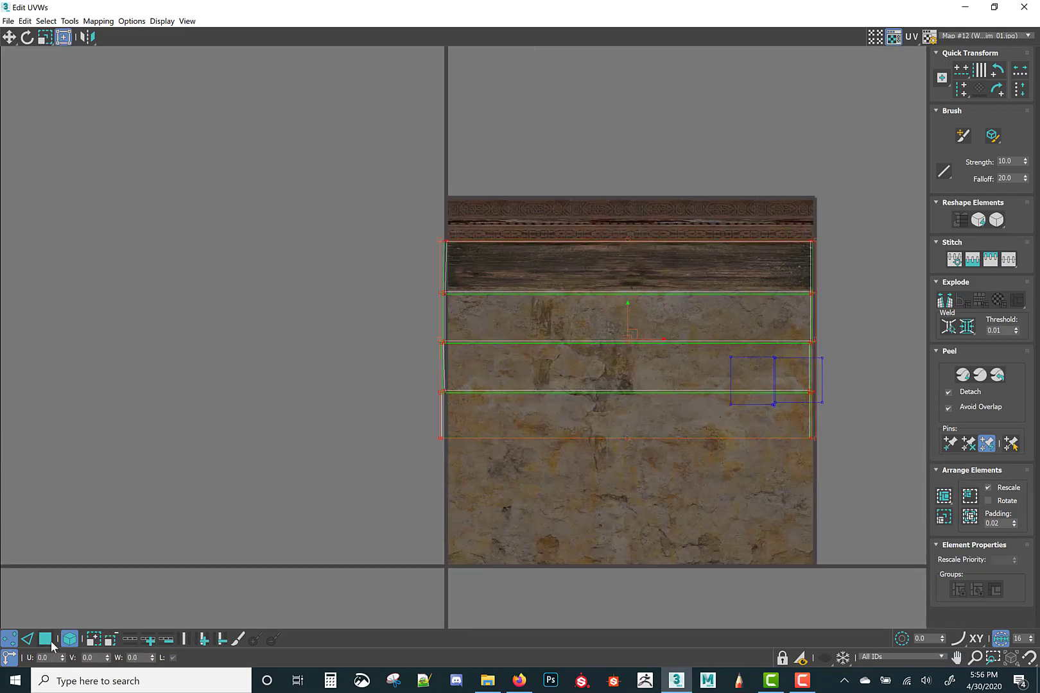
pyautogui.keyDown('alt'); pyautogui.click(613, 276); pyautogui.keyUp('alt')
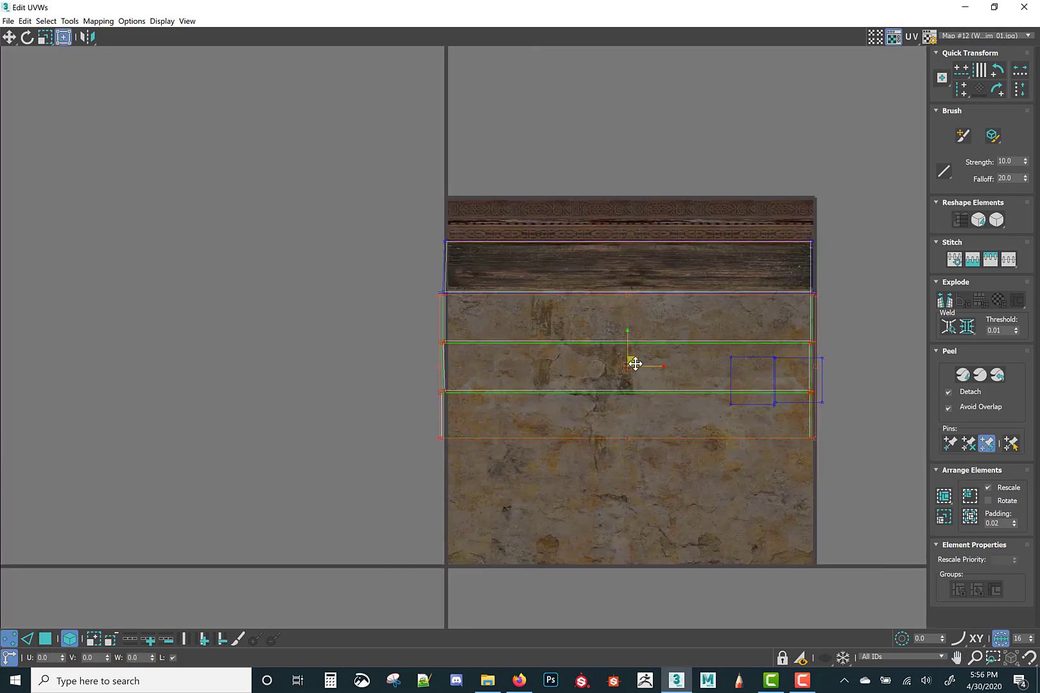
pyautogui.moveTo(635, 364); pyautogui.dragTo(255, 313)
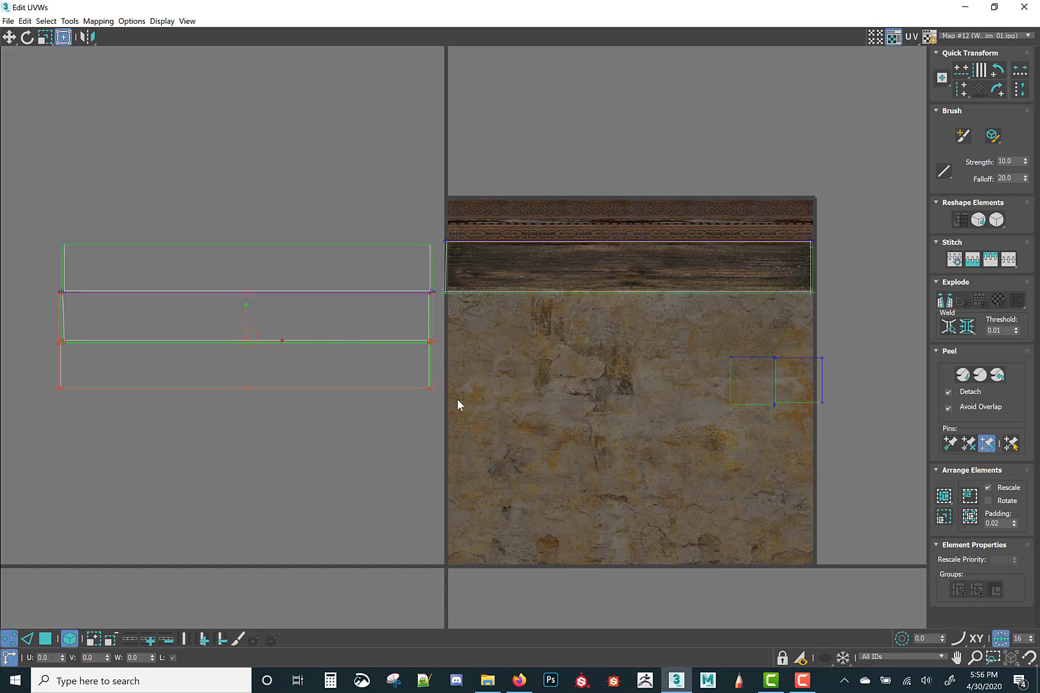
pyautogui.scroll(-1, 378, 437)
pyautogui.moveTo(235, 375); pyautogui.dragTo(821, 335)
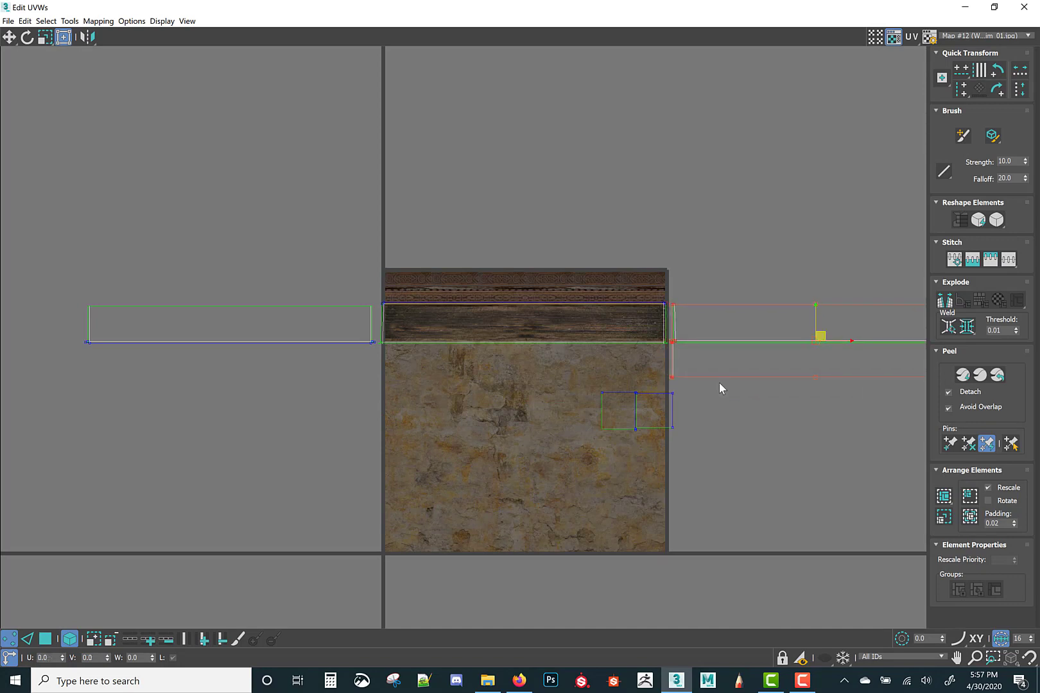
# Turn on background texture tiling and move the two right-hand strips onto the plain wood bands of the upper tiles
pyautogui.moveTo(790, 394); pyautogui.dragTo(584, 349, button='middle')
pyautogui.scroll(-2, 412, 374)
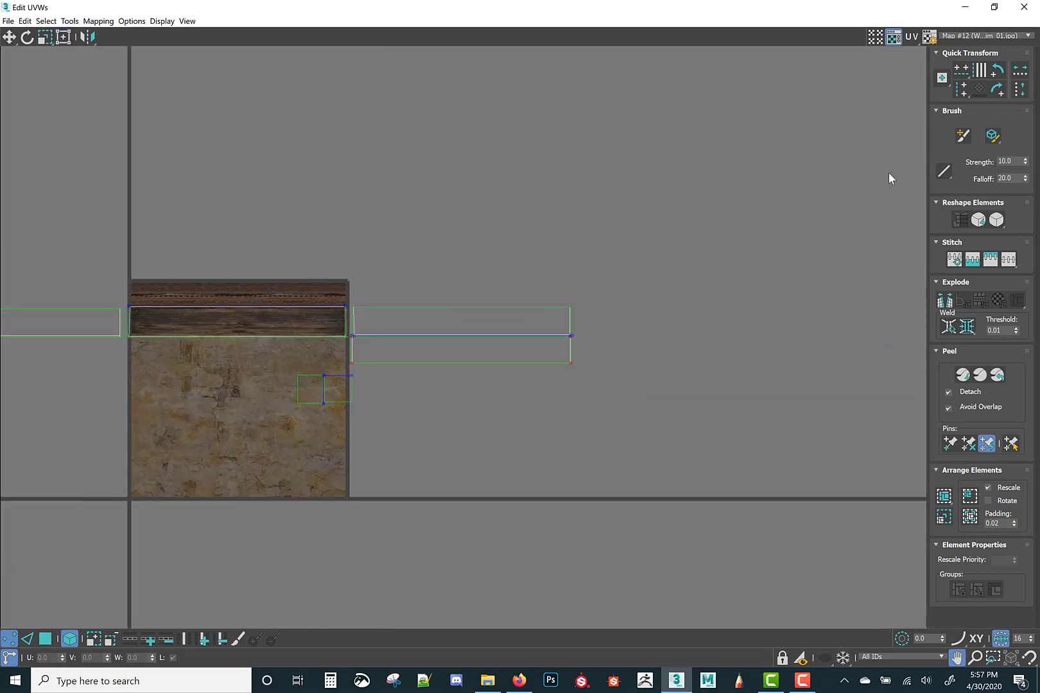
pyautogui.click(875, 36)
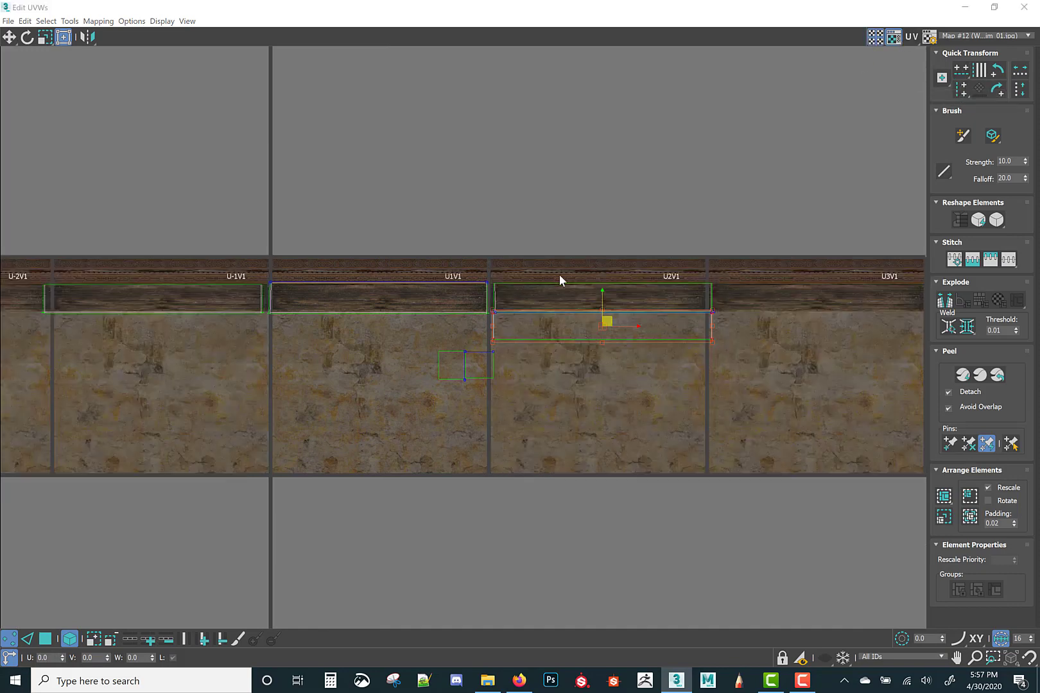
pyautogui.scroll(2, 559, 275)
pyautogui.scroll(-2, 618, 339)
pyautogui.moveTo(618, 339)
pyautogui.mouseDown()
pyautogui.moveTo(392, 181)
pyautogui.moveTo(386, 102)
pyautogui.moveTo(399, 88)
pyautogui.moveTo(446, 93)
pyautogui.mouseUp()
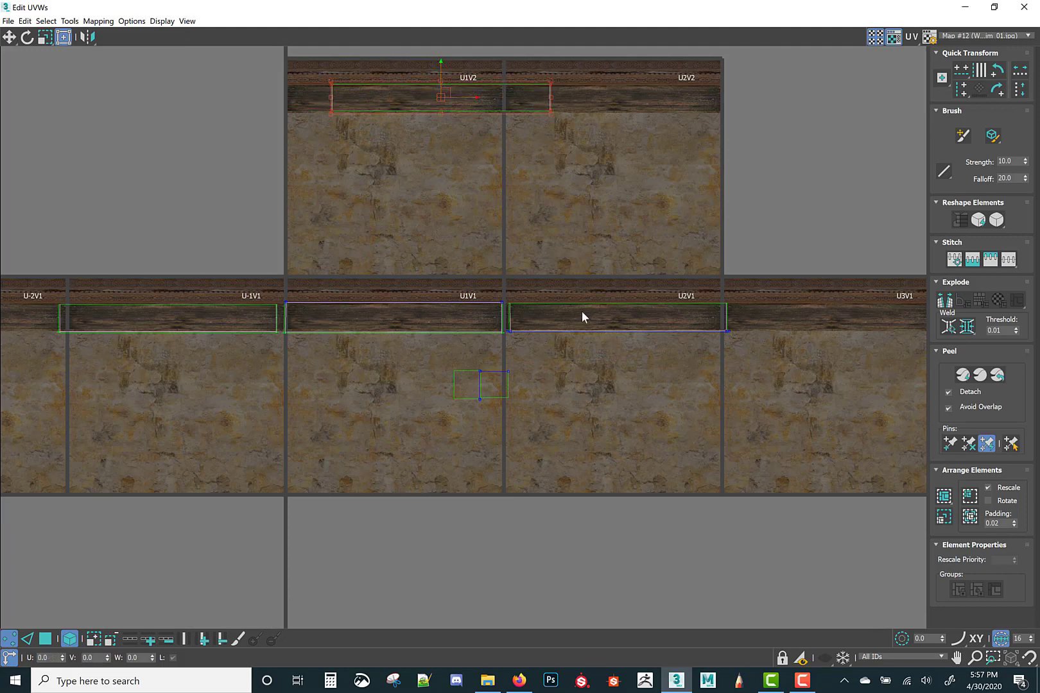
pyautogui.moveTo(583, 282); pyautogui.dragTo(684, 369)
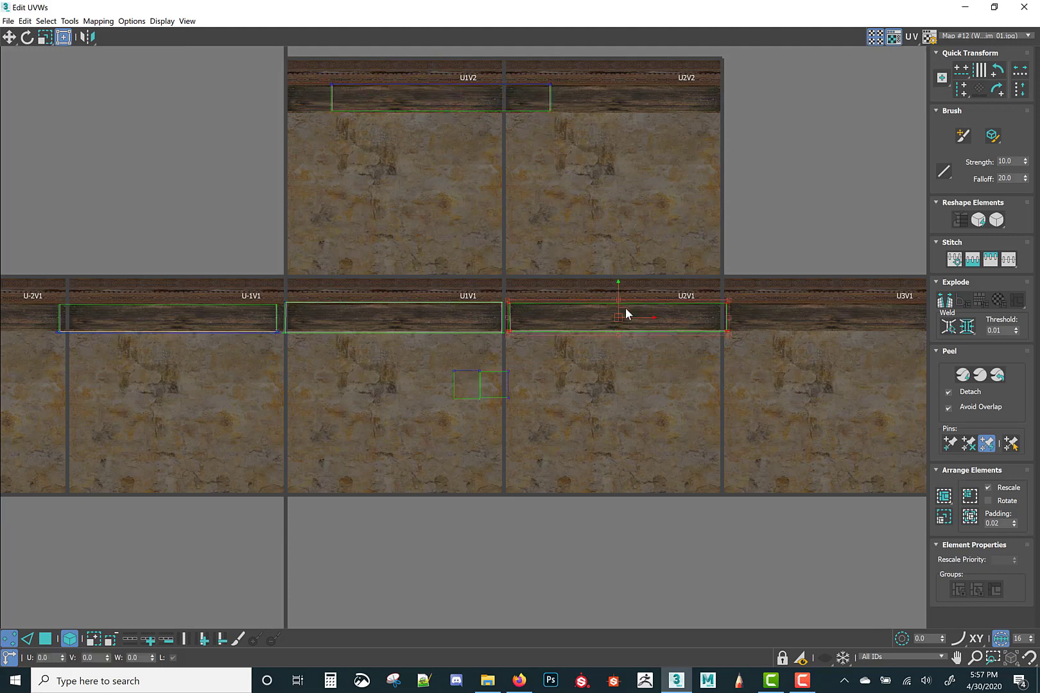
pyautogui.moveTo(626, 307); pyautogui.dragTo(195, 90)
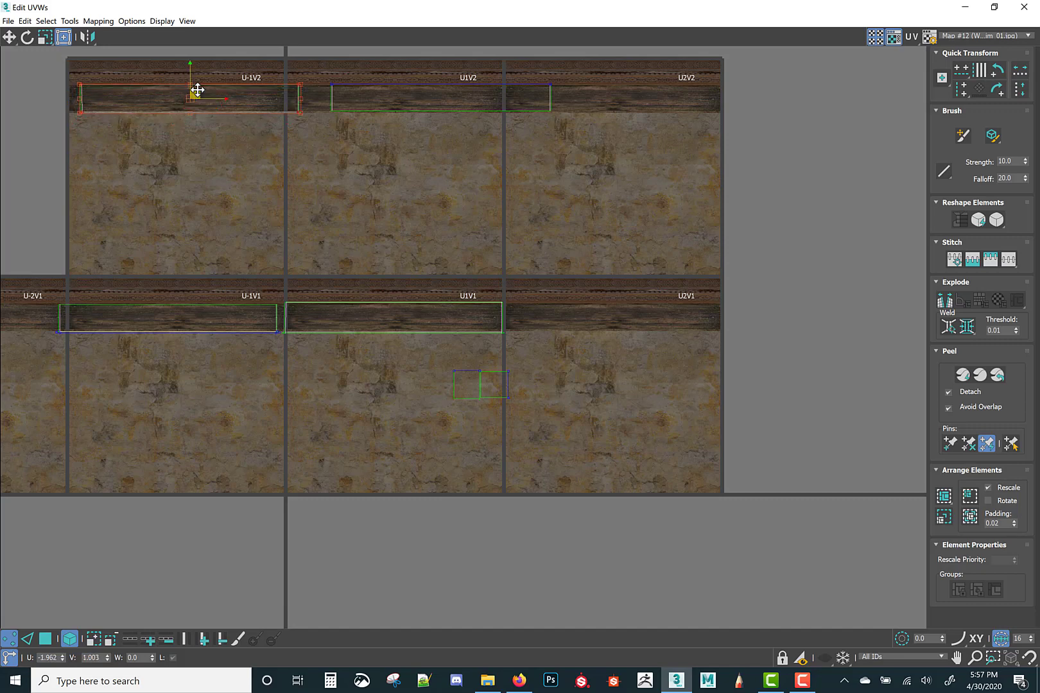
# Move the end-cap shells onto the upper tile's plaster, close the UV editor and collapse the column to an editable poly
pyautogui.moveTo(336, 211); pyautogui.dragTo(449, 255, button='middle')
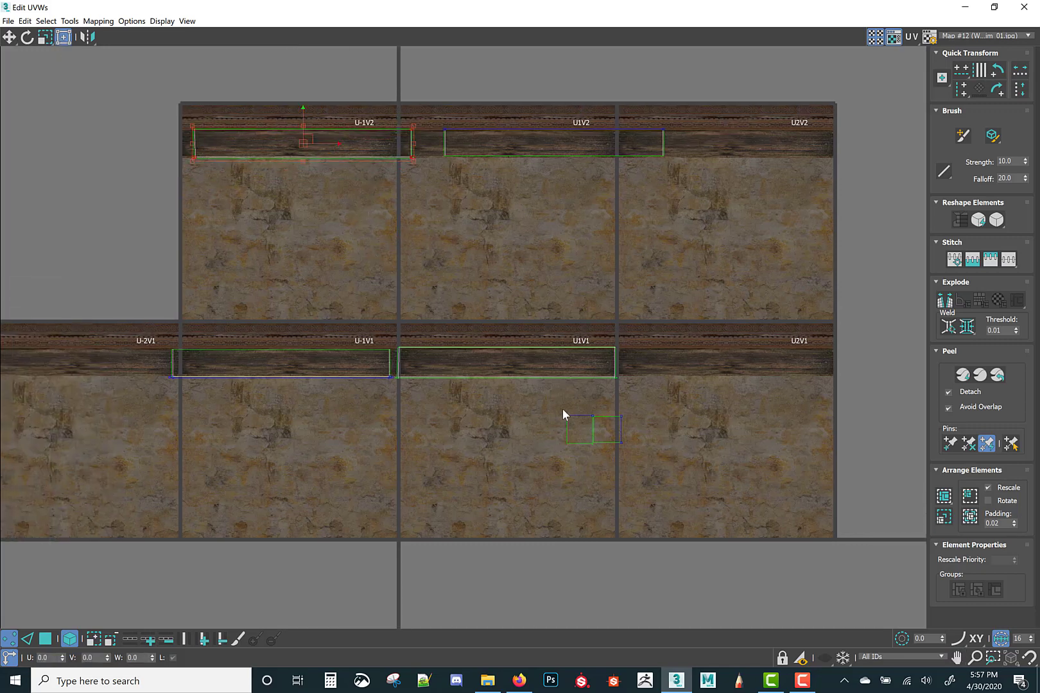
pyautogui.moveTo(562, 409); pyautogui.dragTo(523, 250)
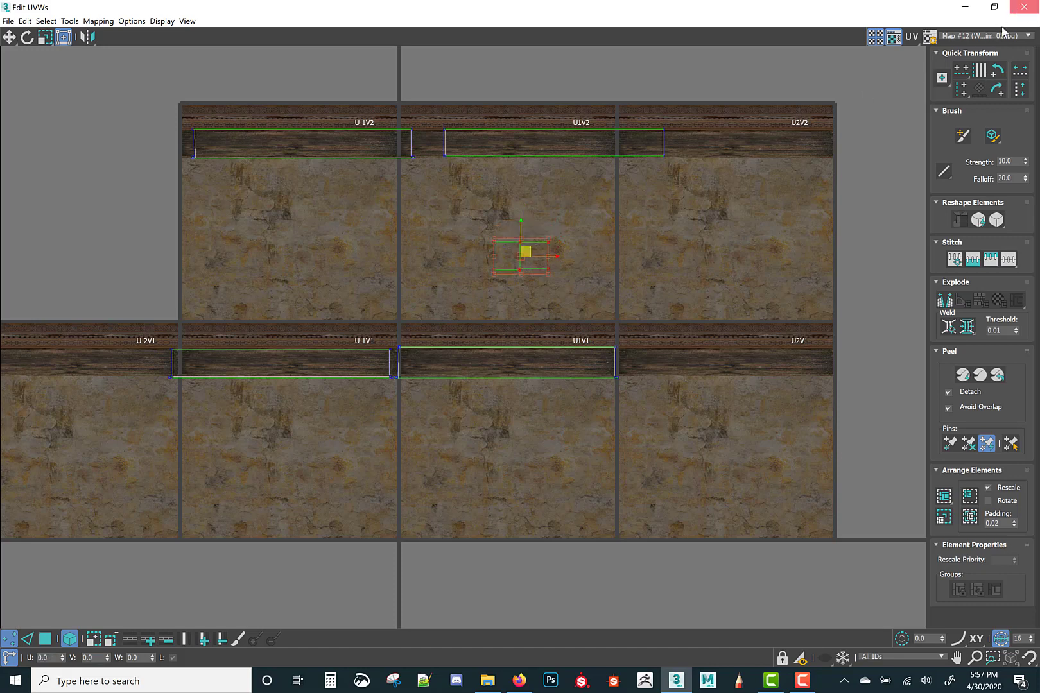
pyautogui.click(1023, 7)
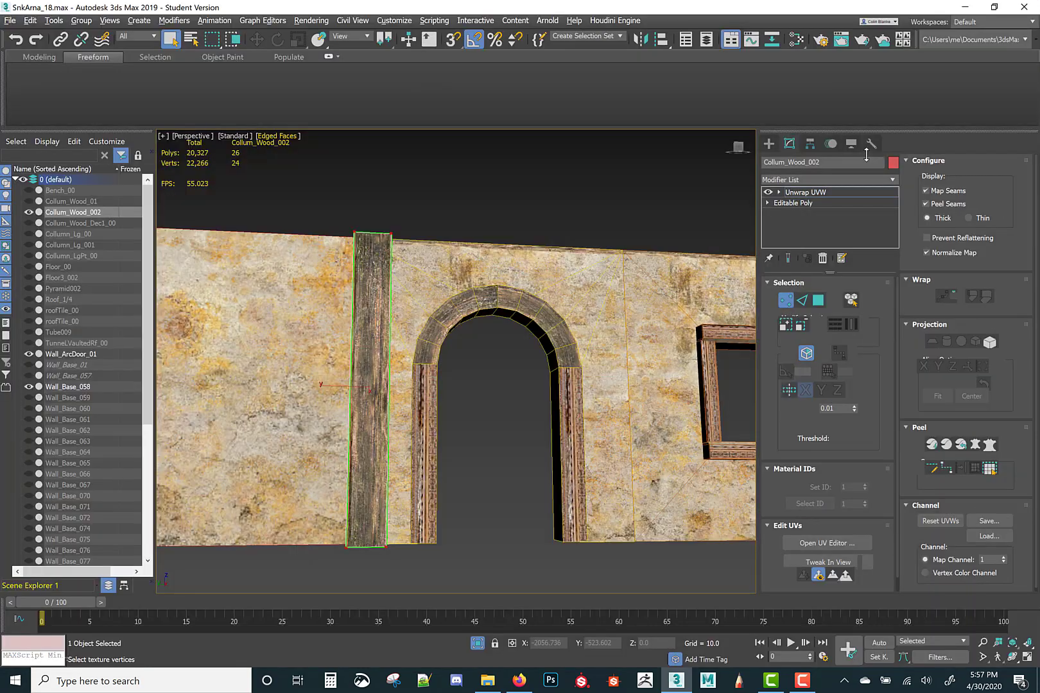
pyautogui.rightClick(812, 199)
pyautogui.click(845, 300)
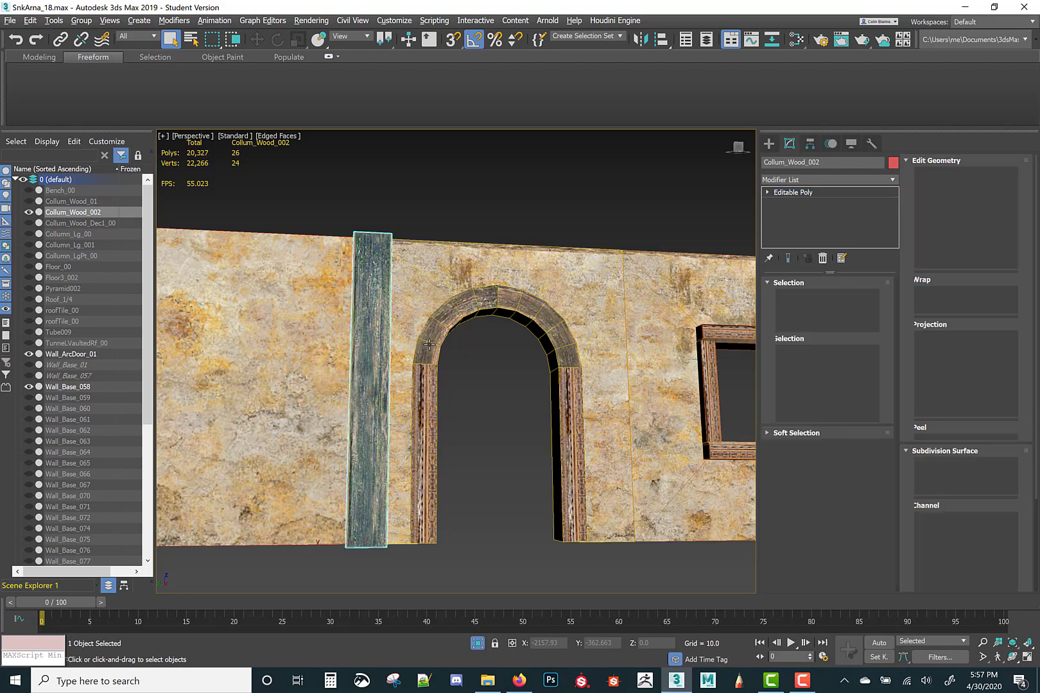
# Clone the wood column as one instance rotated 180 degrees about its vertical axis
pyautogui.press('w')
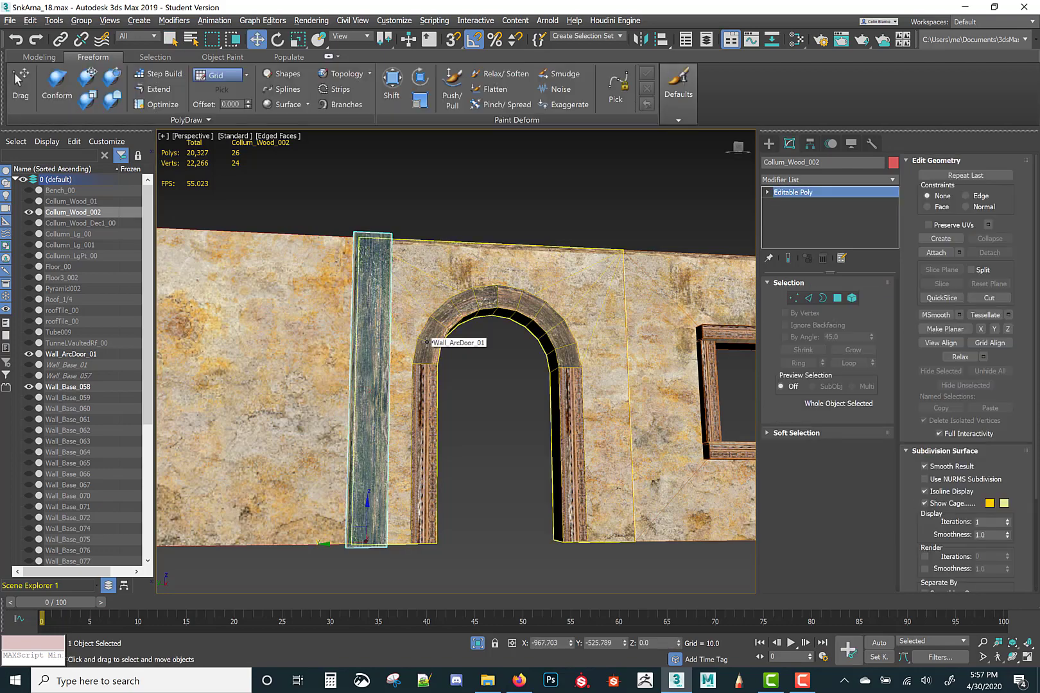
pyautogui.keyDown('alt'); pyautogui.moveTo(407, 367); pyautogui.dragTo(390, 402, button='middle'); pyautogui.keyUp('alt')
pyautogui.press('e')
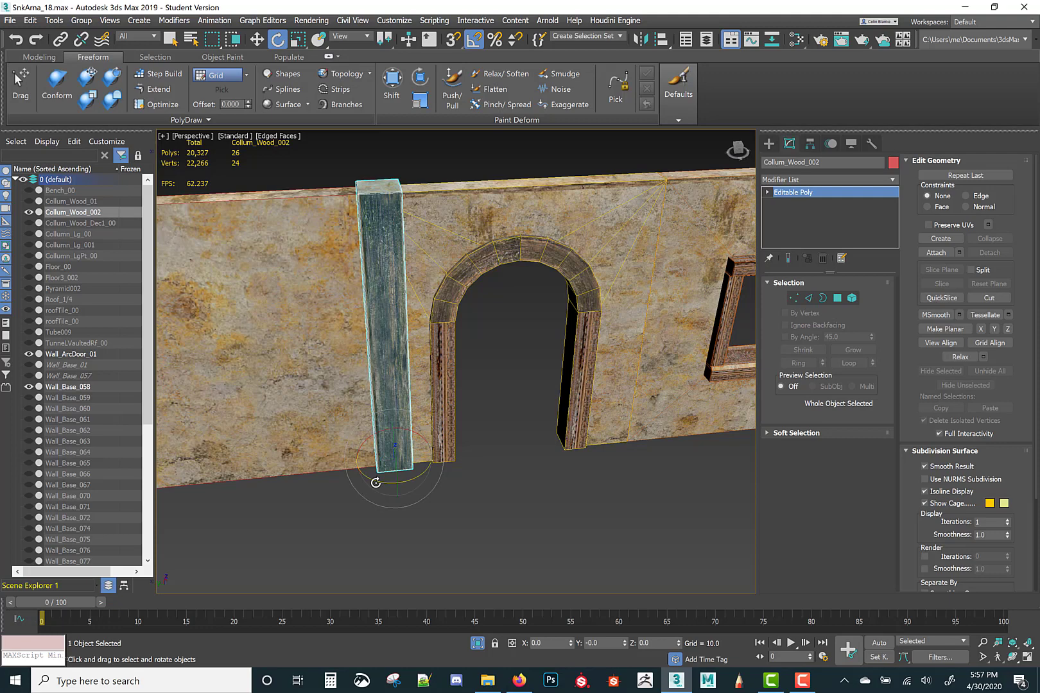
pyautogui.moveTo(375, 482)
pyautogui.keyDown('shift'); pyautogui.mouseDown()
pyautogui.moveTo(439, 476)
pyautogui.moveTo(399, 469)
pyautogui.mouseUp(); pyautogui.keyUp('shift')
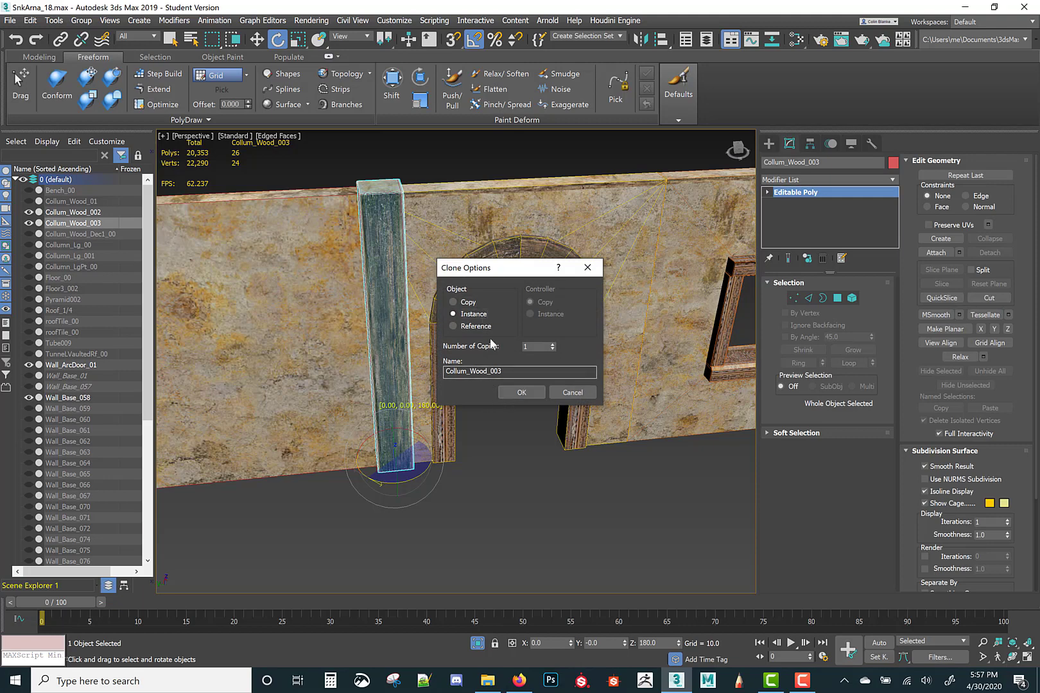
pyautogui.click(514, 392)
# Move the cloned column along the wall to cover the joint between the arched door wall and the window wall
pyautogui.press('w')
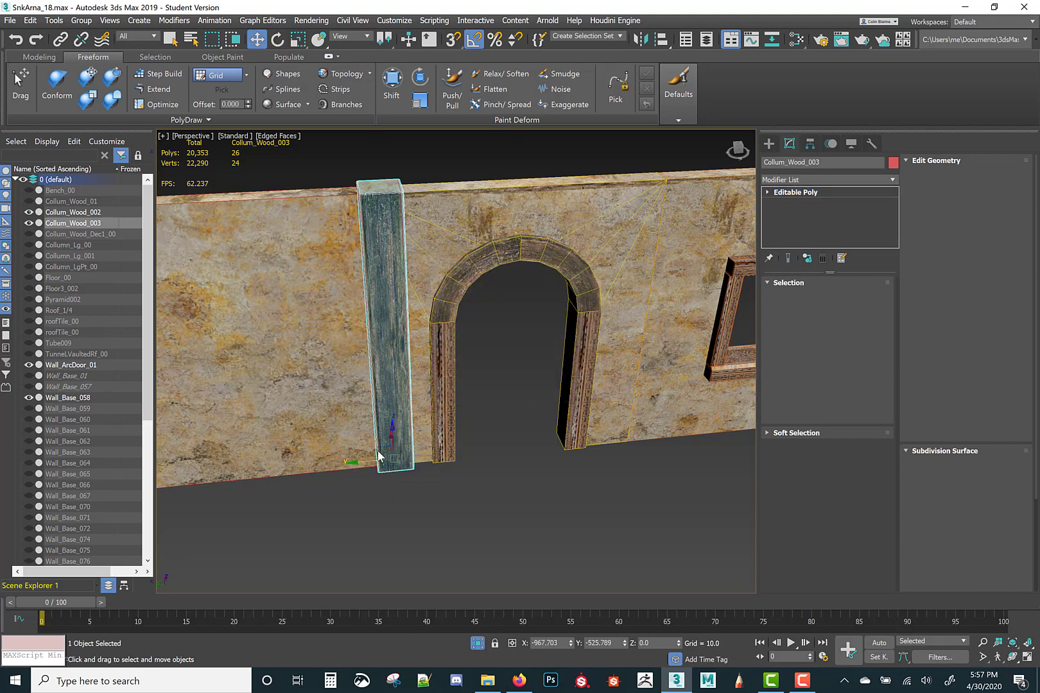
pyautogui.moveTo(353, 462); pyautogui.dragTo(580, 437)
pyautogui.click(583, 503)
pyautogui.moveTo(583, 502); pyautogui.dragTo(503, 505, button='middle')
pyautogui.scroll(-4, 515, 524)
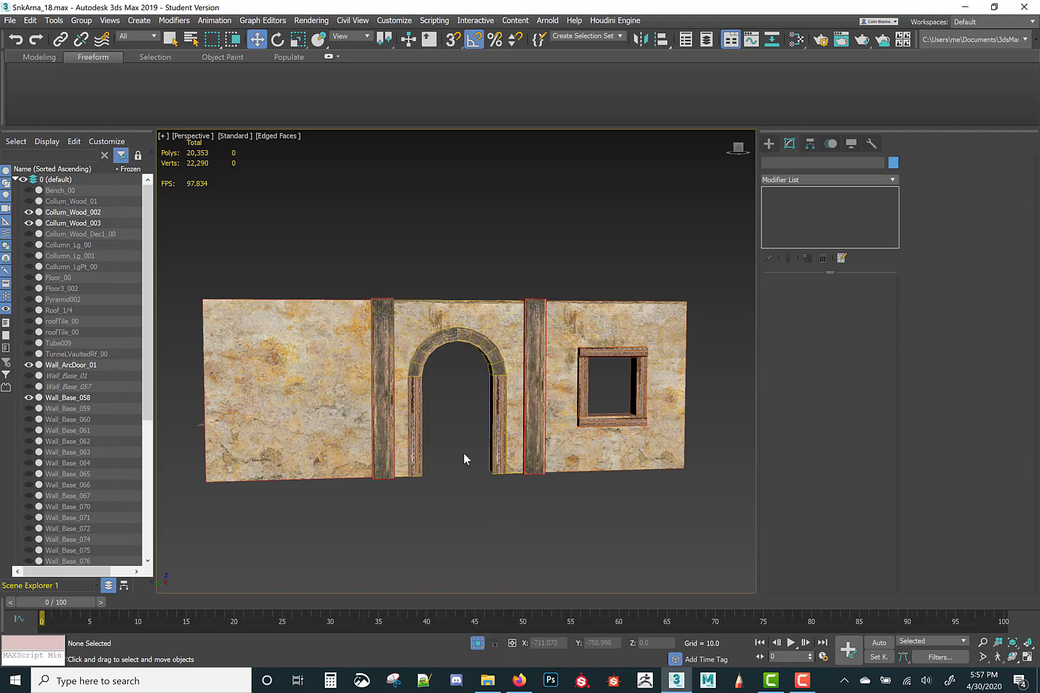
# Add an Unwrap UVW modifier to the column between the arch and the window and open its UV editor
pyautogui.click(545, 355)
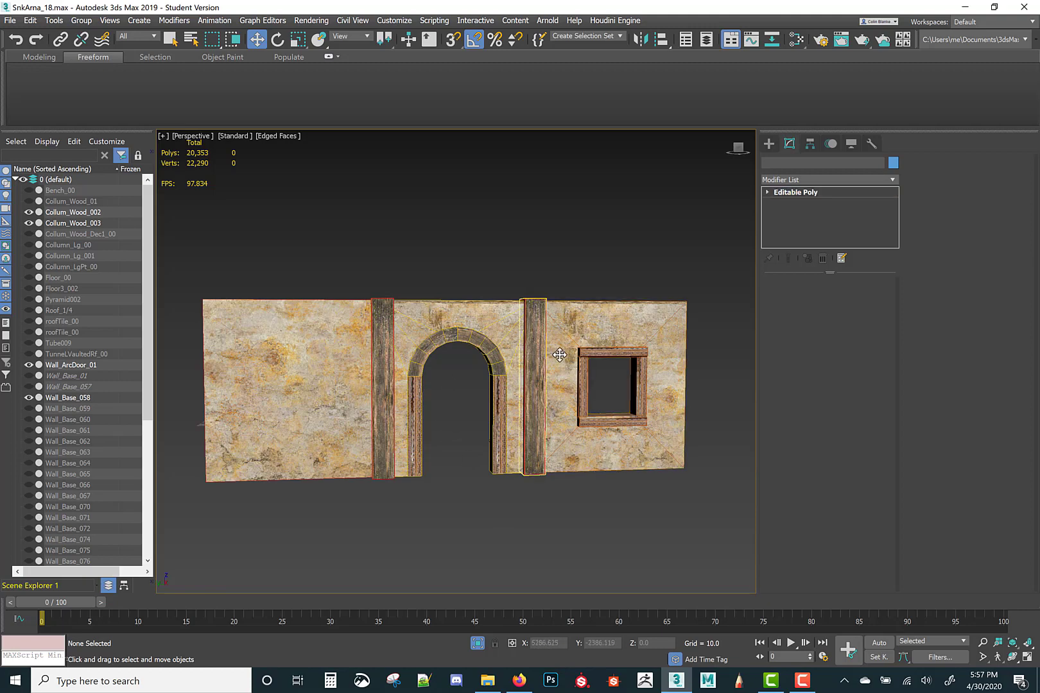
pyautogui.scroll(3, 558, 355)
pyautogui.click(803, 682)
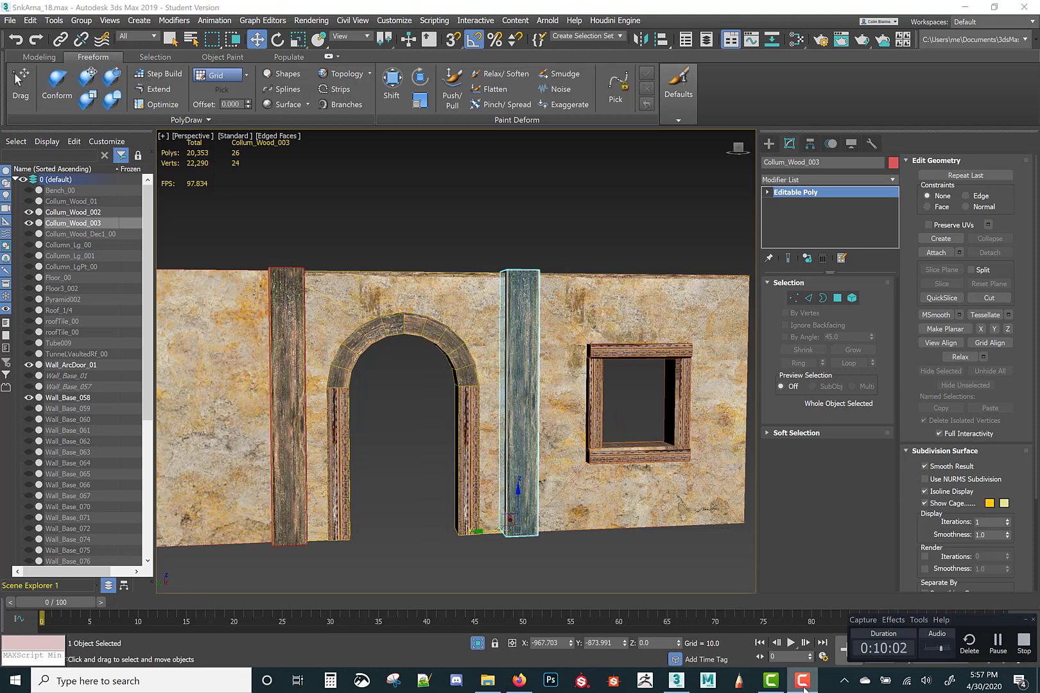
pyautogui.click(803, 682)
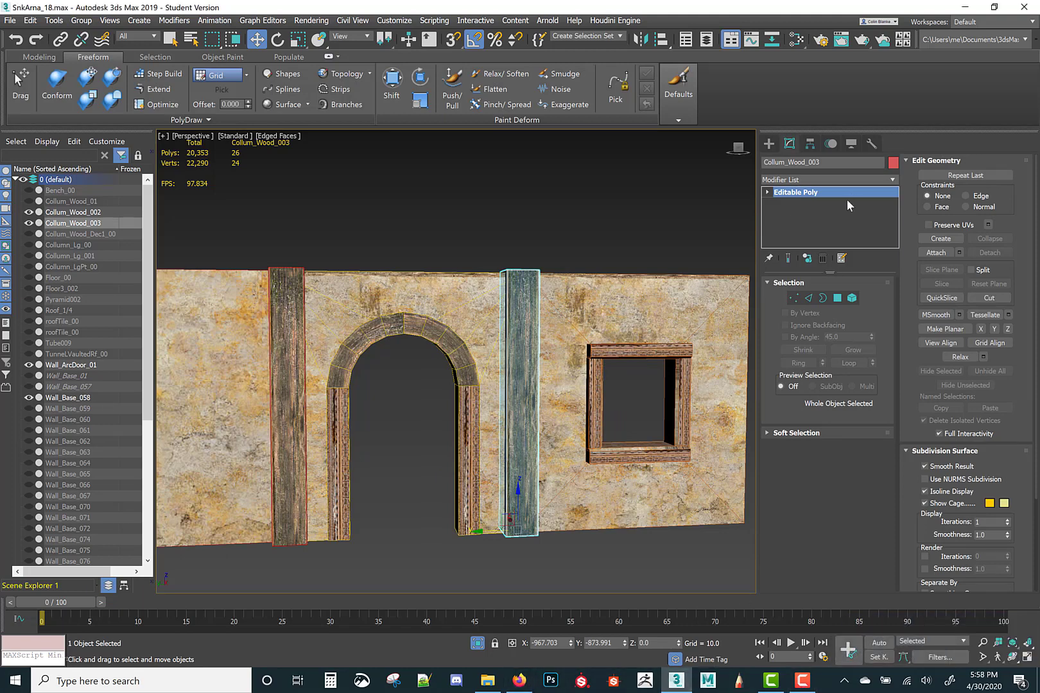
pyautogui.click(811, 181)
pyautogui.click(718, 291)
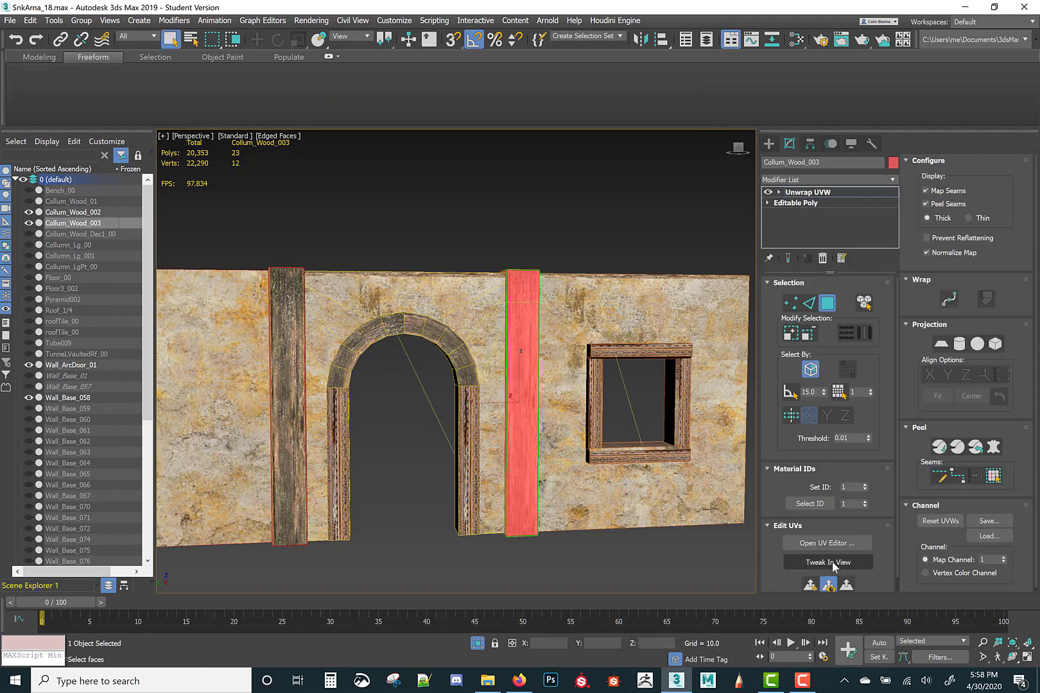
pyautogui.click(835, 544)
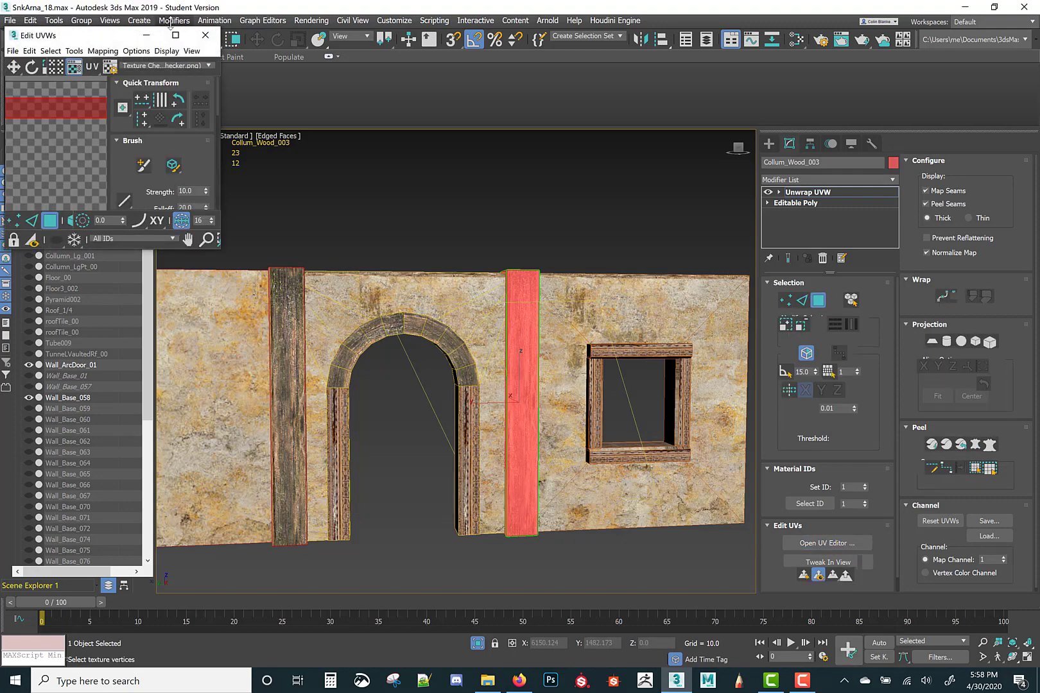
# Select only the column's front face, maximize the UV editor and show the Map #12 trim texture as its background
pyautogui.click(175, 35)
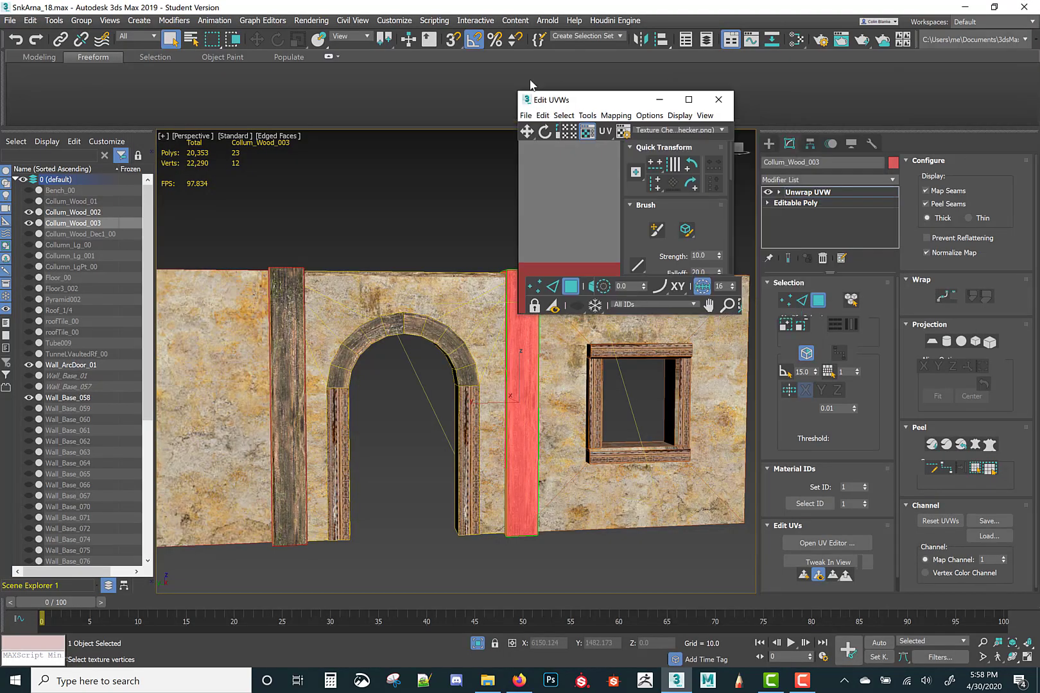
pyautogui.doubleClick(900, 5)
pyautogui.click(485, 437)
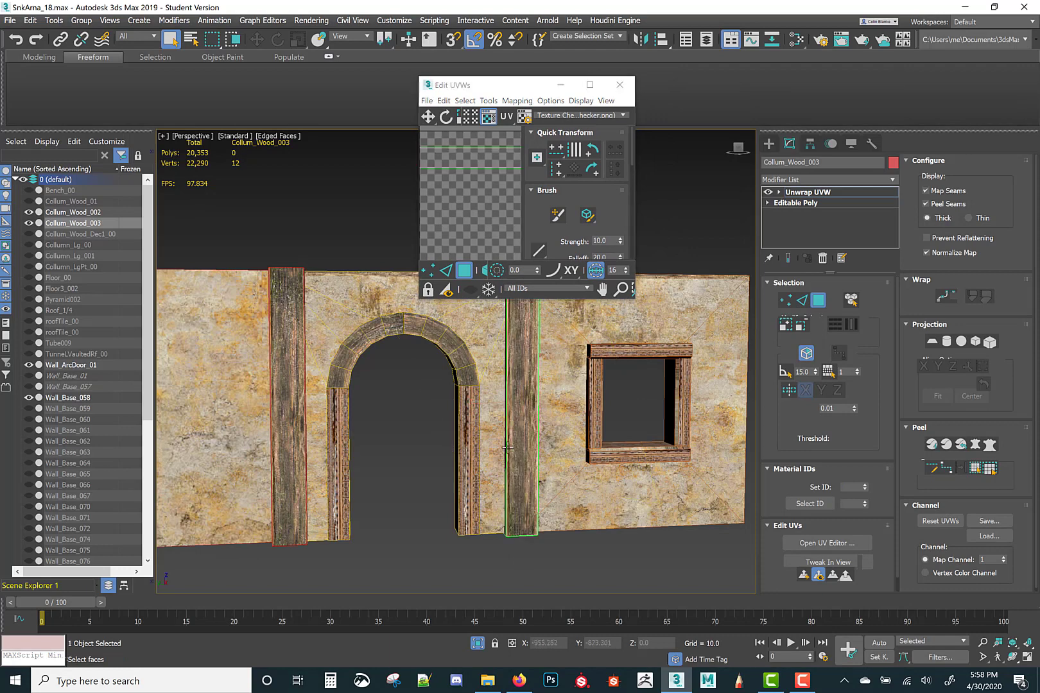
pyautogui.click(523, 421)
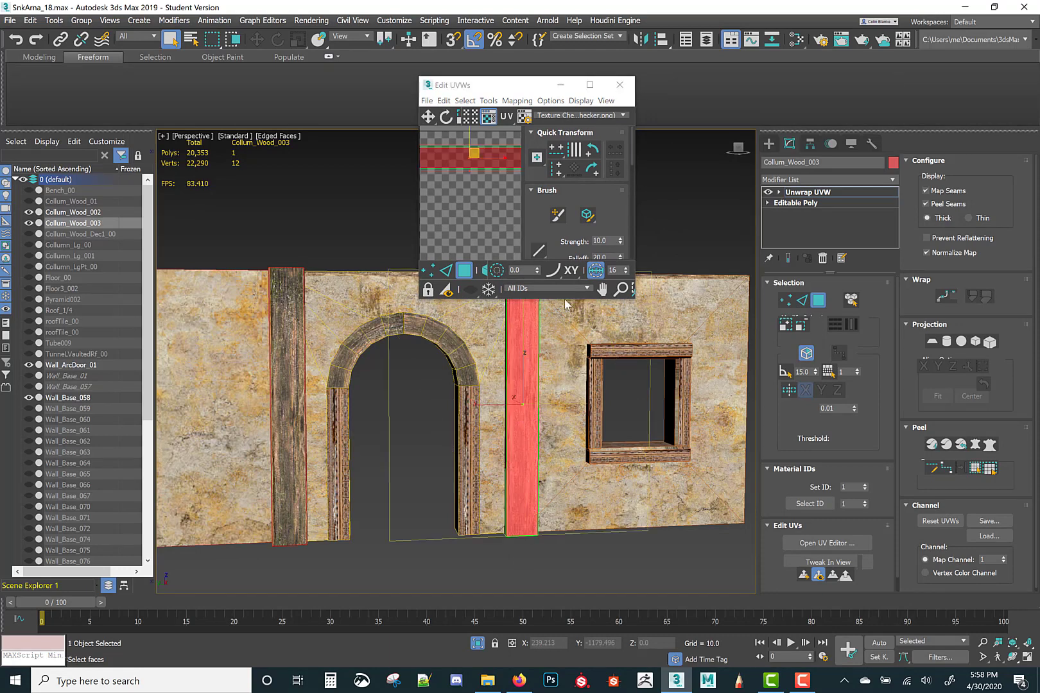
pyautogui.click(590, 83)
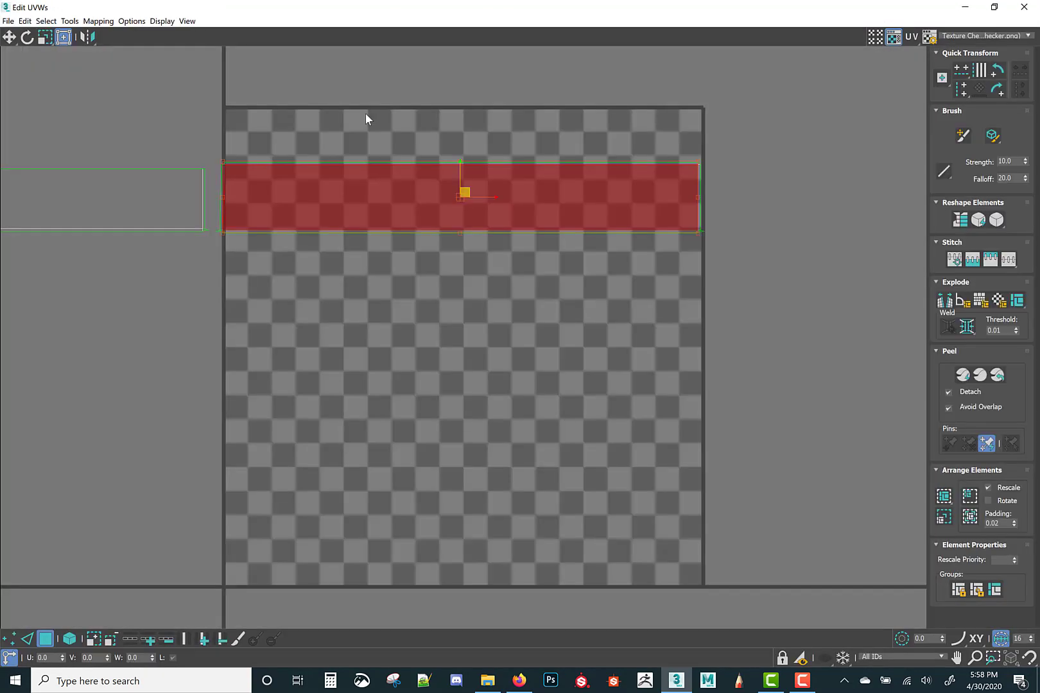
pyautogui.click(954, 37)
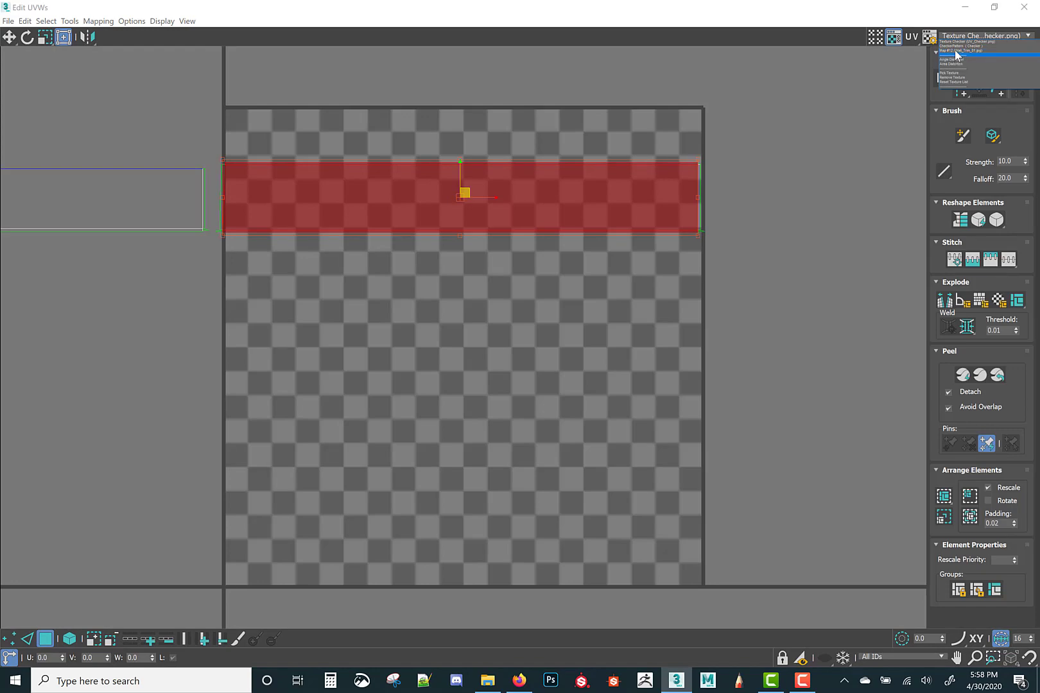
pyautogui.click(954, 50)
# Scale the front face's UV shell to about half size and fit it onto the uppermost carved band from the texture's left edge
pyautogui.moveTo(448, 205); pyautogui.dragTo(480, 334, button='middle')
pyautogui.scroll(3, 479, 318)
pyautogui.moveTo(496, 308); pyautogui.dragTo(502, 226)
pyautogui.hotkey('ctrl', 'z')
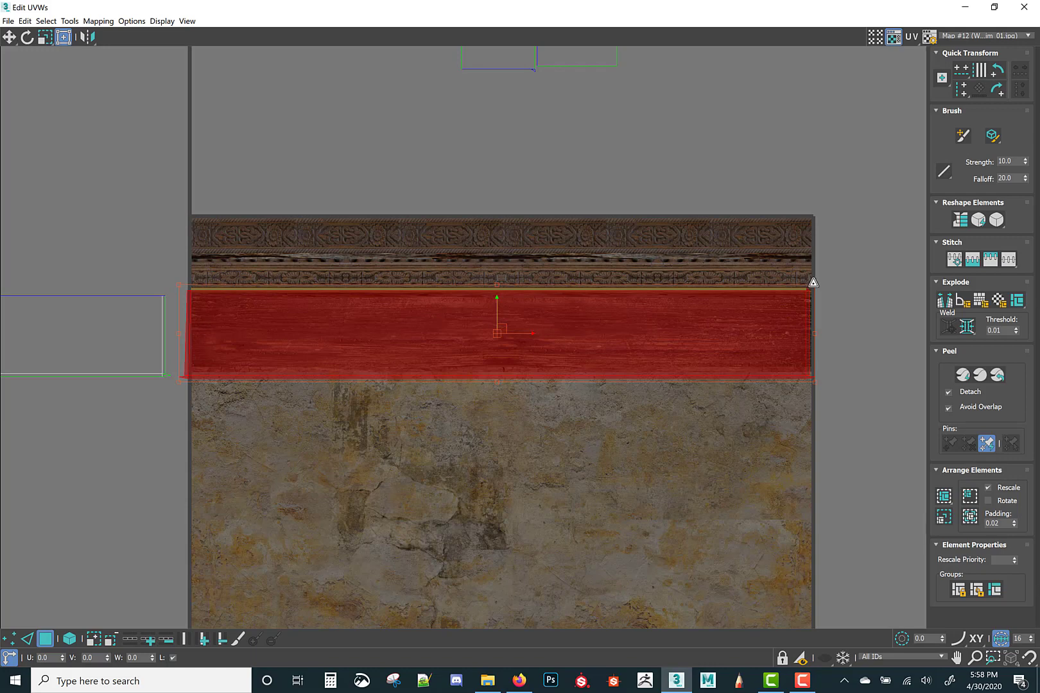
pyautogui.moveTo(813, 282); pyautogui.dragTo(488, 369)
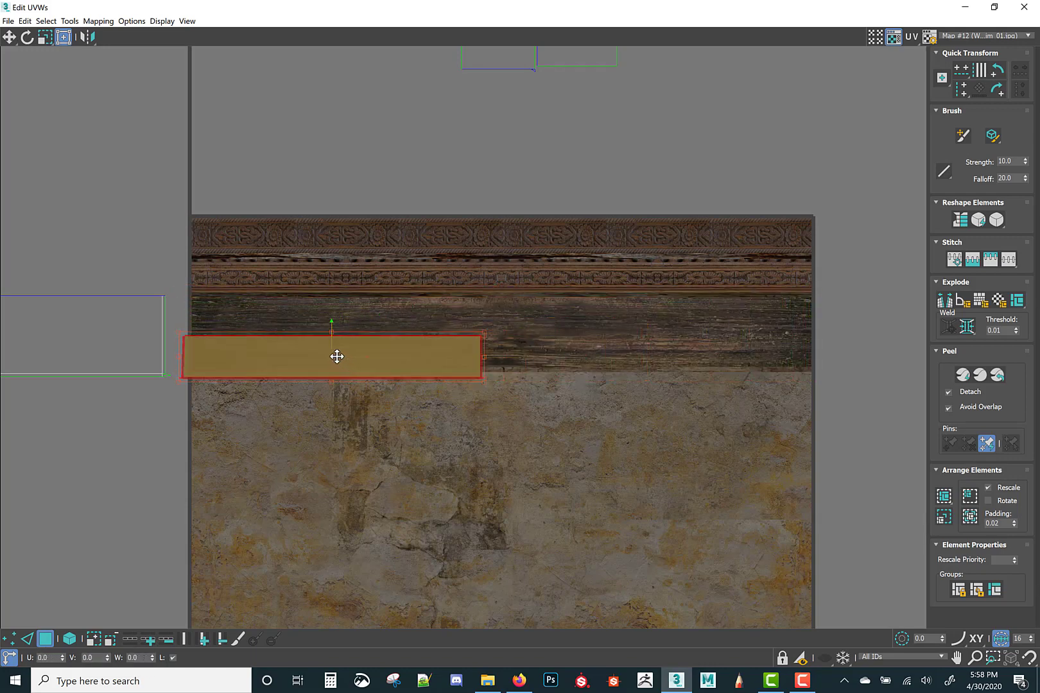
pyautogui.moveTo(335, 354); pyautogui.dragTo(345, 234)
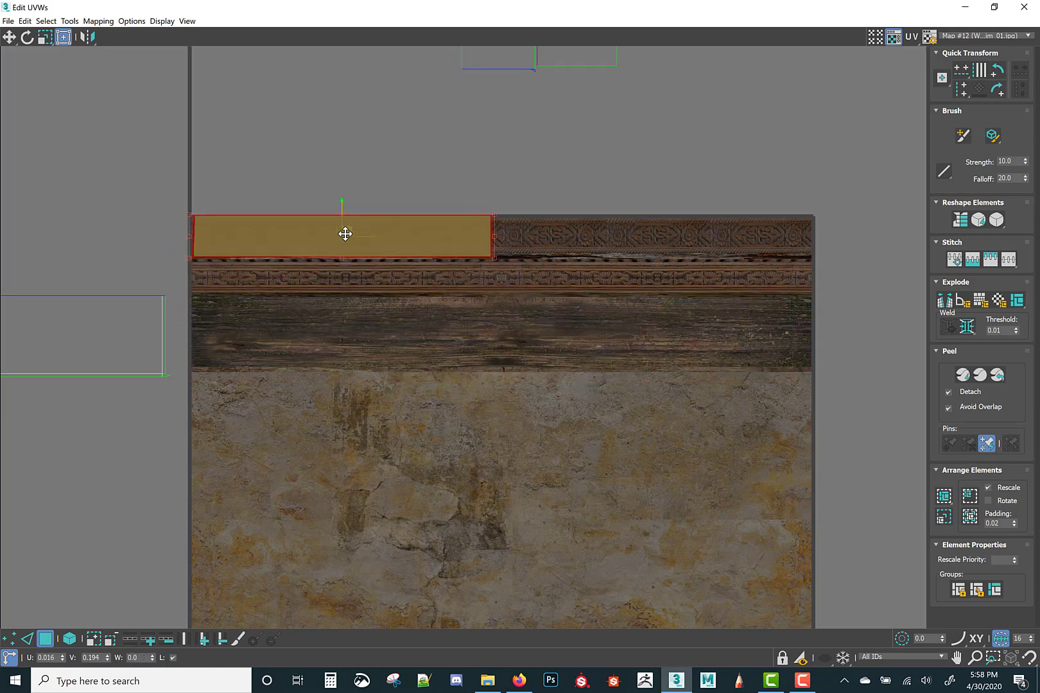
pyautogui.moveTo(493, 209); pyautogui.dragTo(485, 209)
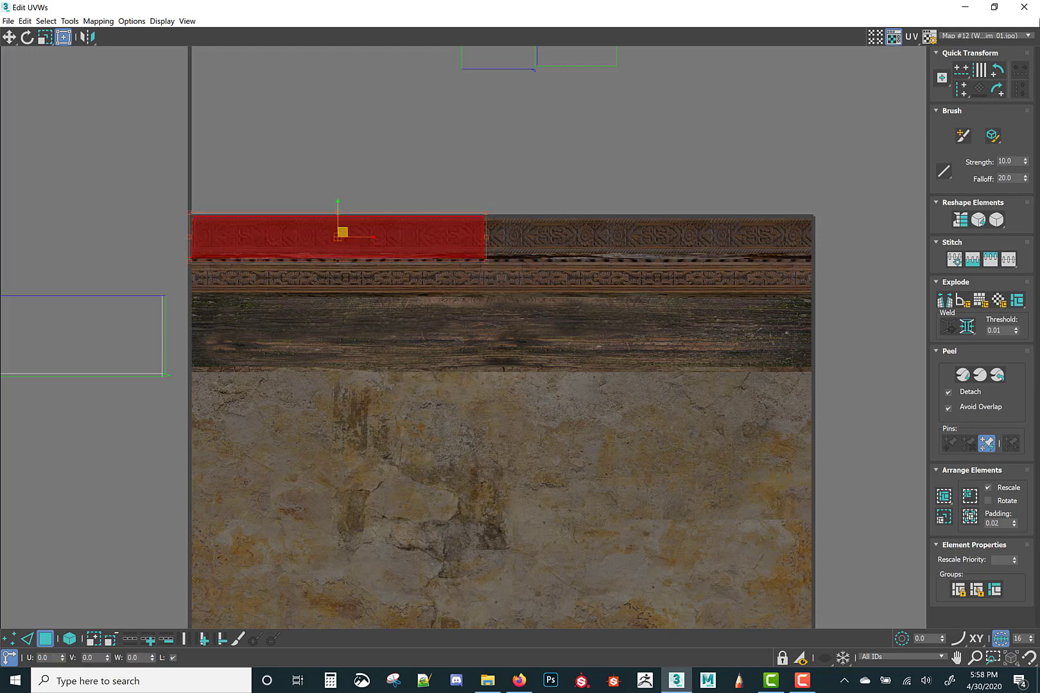
# Close the UV editor, collapse the column to an editable poly and deselect it
pyautogui.click(1024, 6)
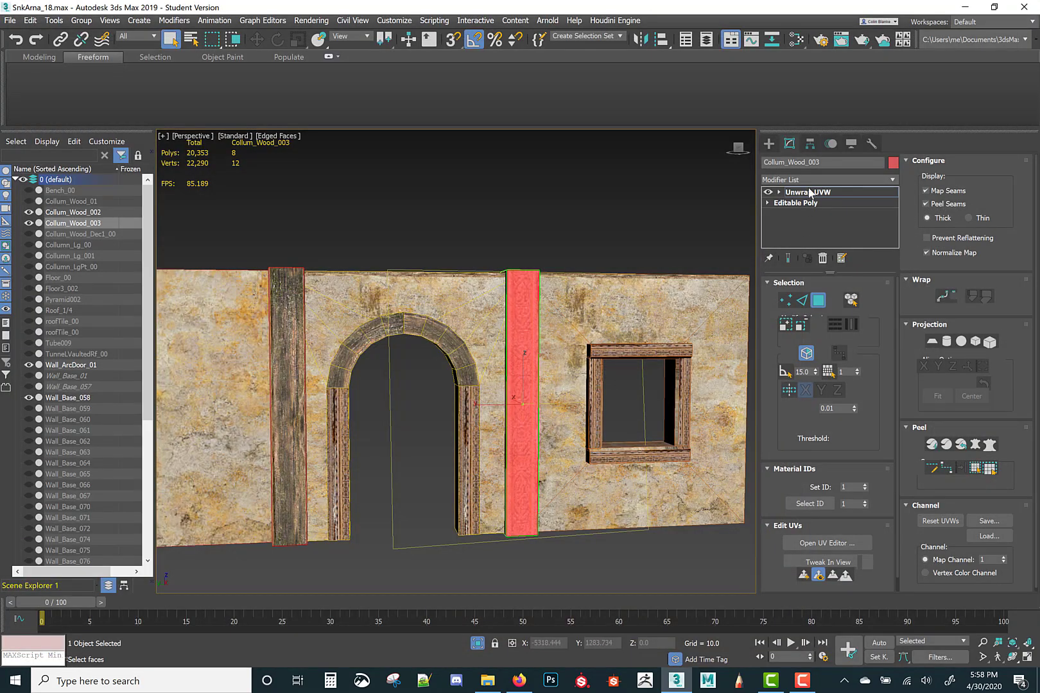
pyautogui.rightClick(810, 192)
pyautogui.click(835, 286)
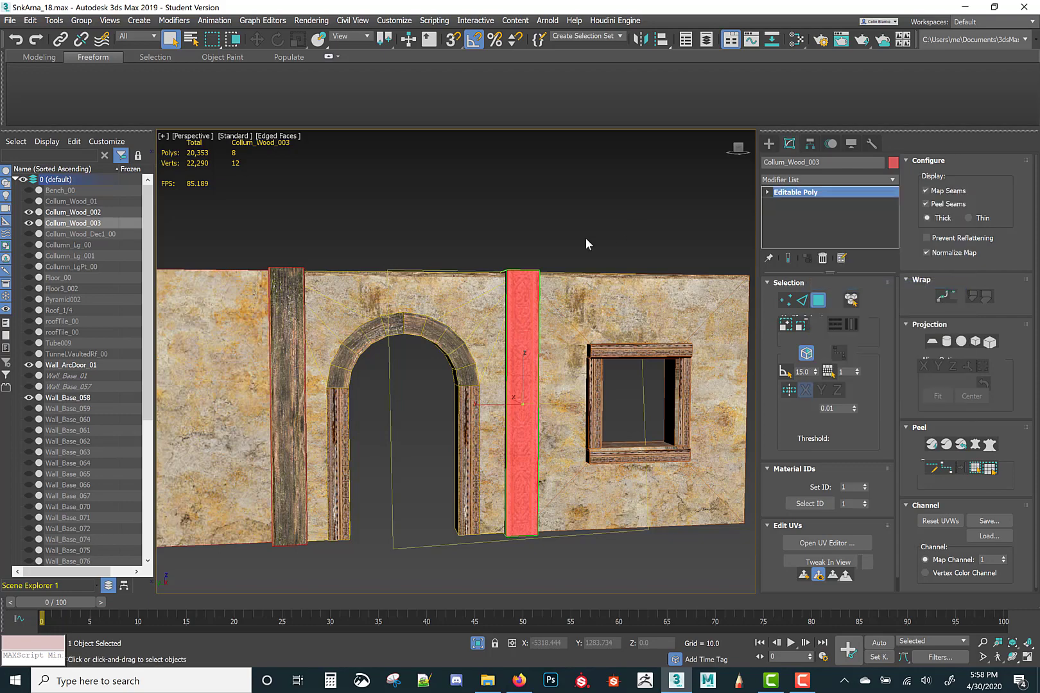
pyautogui.click(586, 244)
# Frame both columns, the arch and the window in the perspective view and render it
pyautogui.moveTo(463, 230); pyautogui.dragTo(486, 232, button='middle')
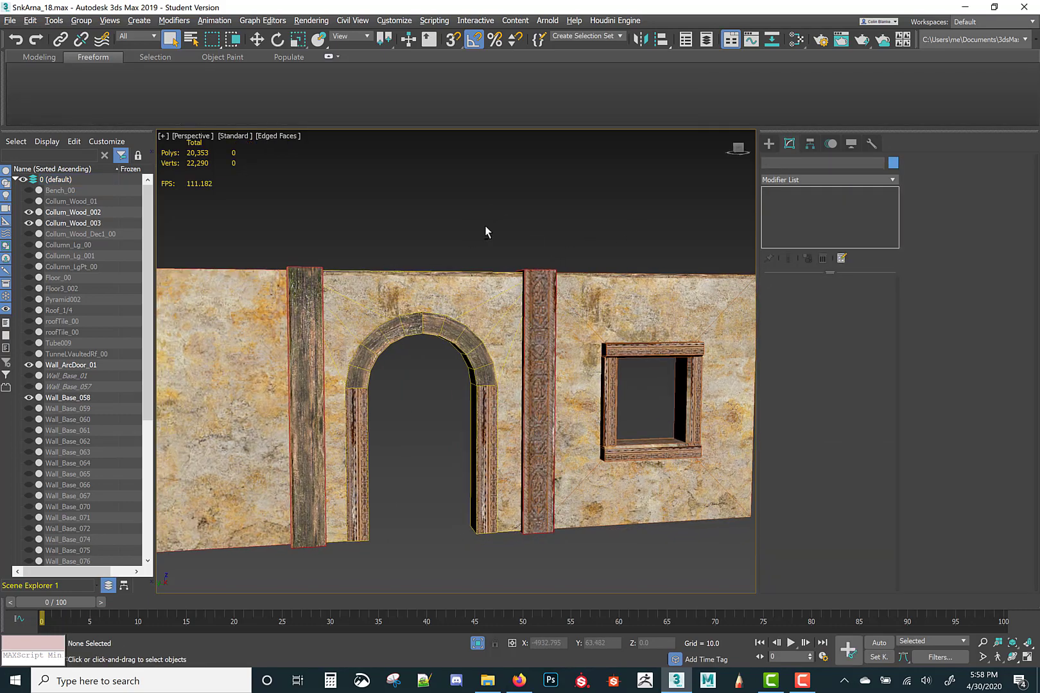
pyautogui.scroll(3, 486, 234)
pyautogui.moveTo(457, 335)
pyautogui.mouseDown(button='middle')
pyautogui.moveTo(451, 292)
pyautogui.moveTo(462, 337)
pyautogui.mouseUp(button='middle')
pyautogui.scroll(-5, 451, 294)
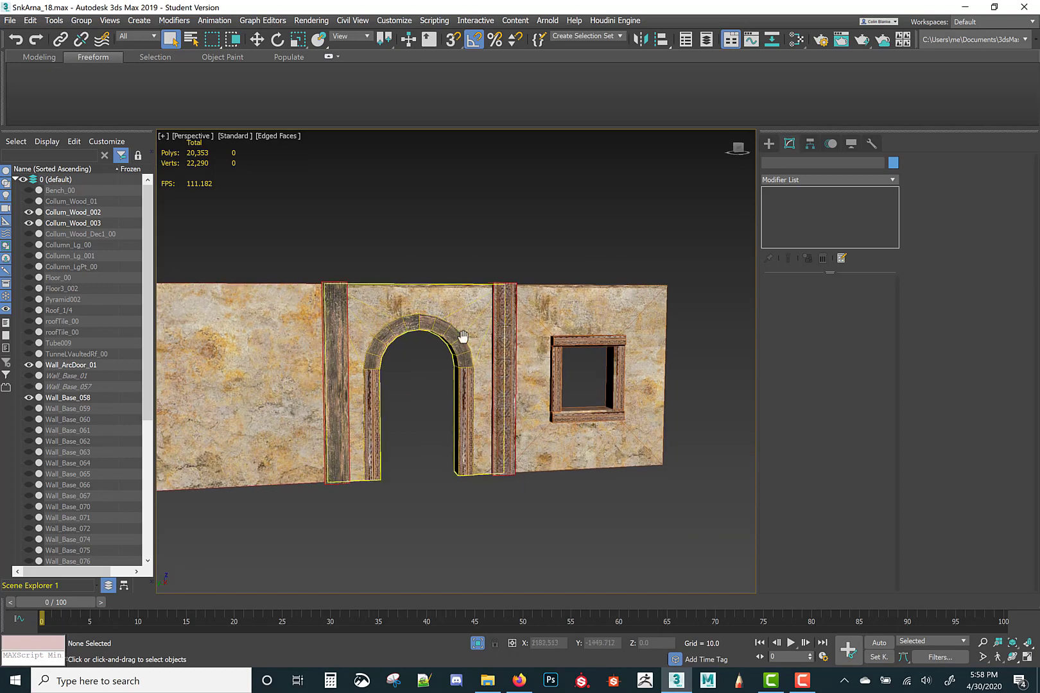
pyautogui.scroll(4, 463, 336)
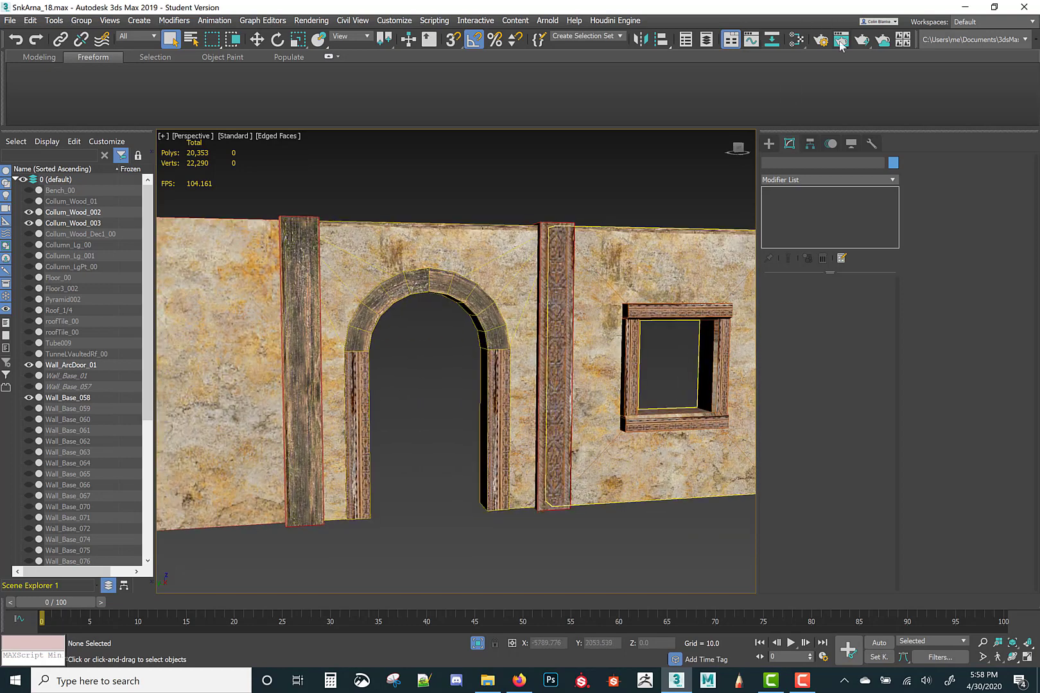
pyautogui.click(840, 43)
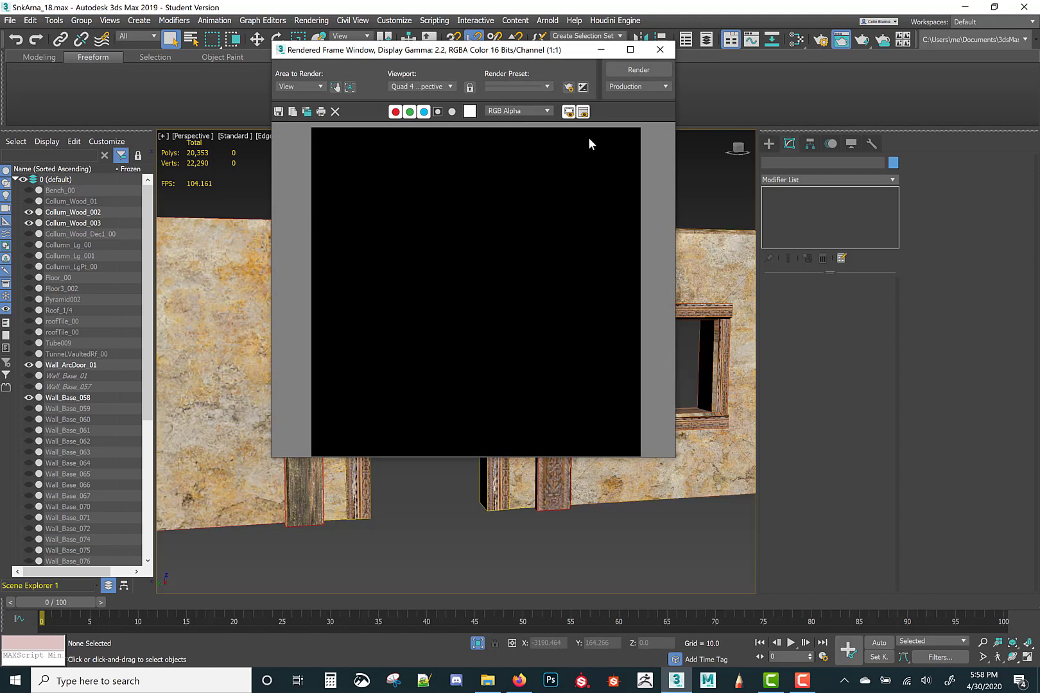
pyautogui.click(639, 69)
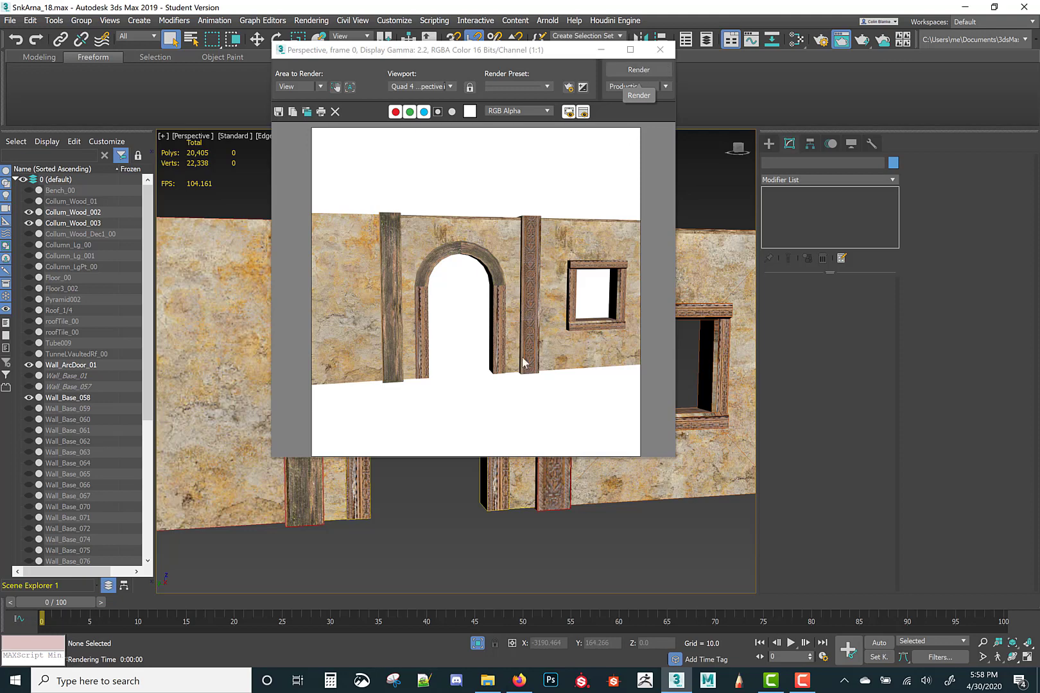
# Examine the columns, arch and wall joints up close in the render, then close the rendered frame
pyautogui.scroll(3, 567, 270)
pyautogui.scroll(-2, 567, 270)
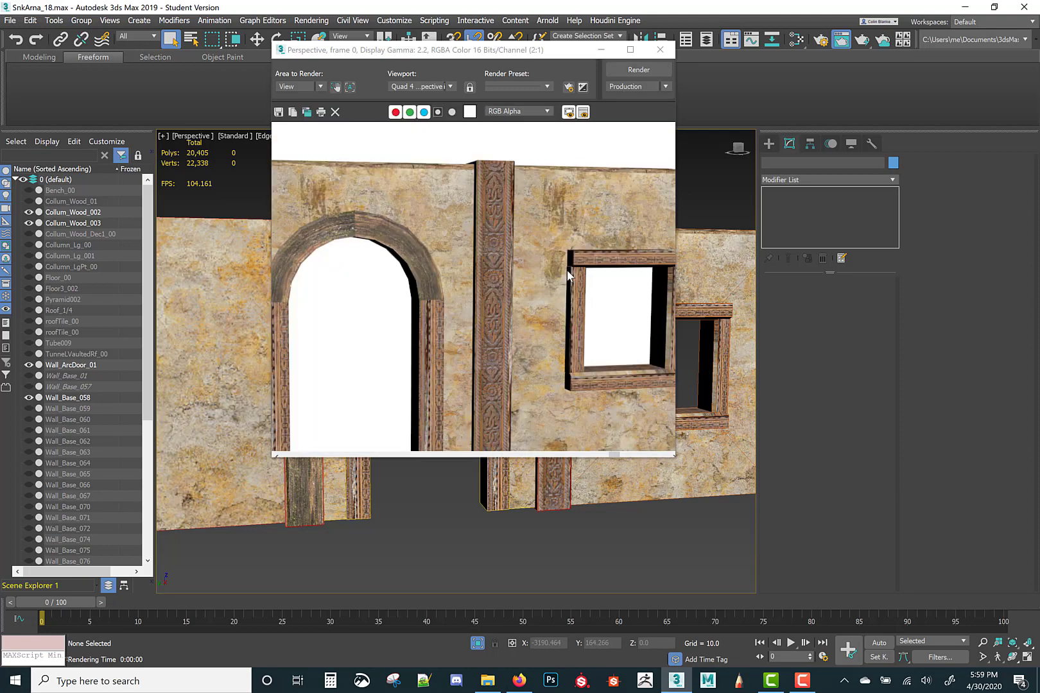
pyautogui.moveTo(403, 272); pyautogui.dragTo(572, 249, button='middle')
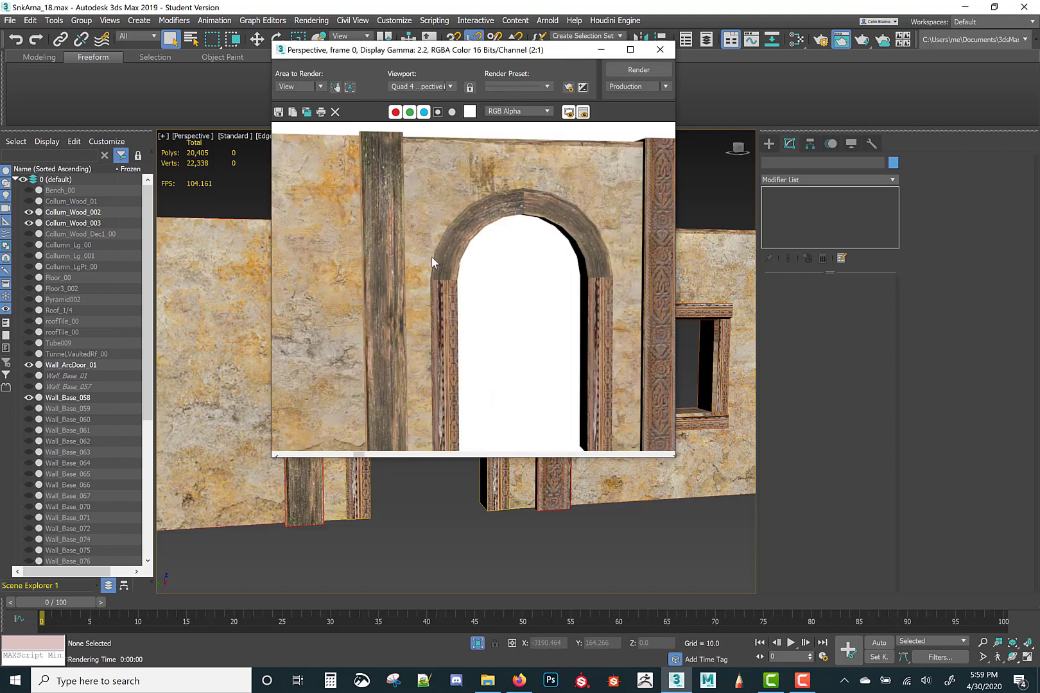
pyautogui.moveTo(414, 238); pyautogui.dragTo(370, 241, button='middle')
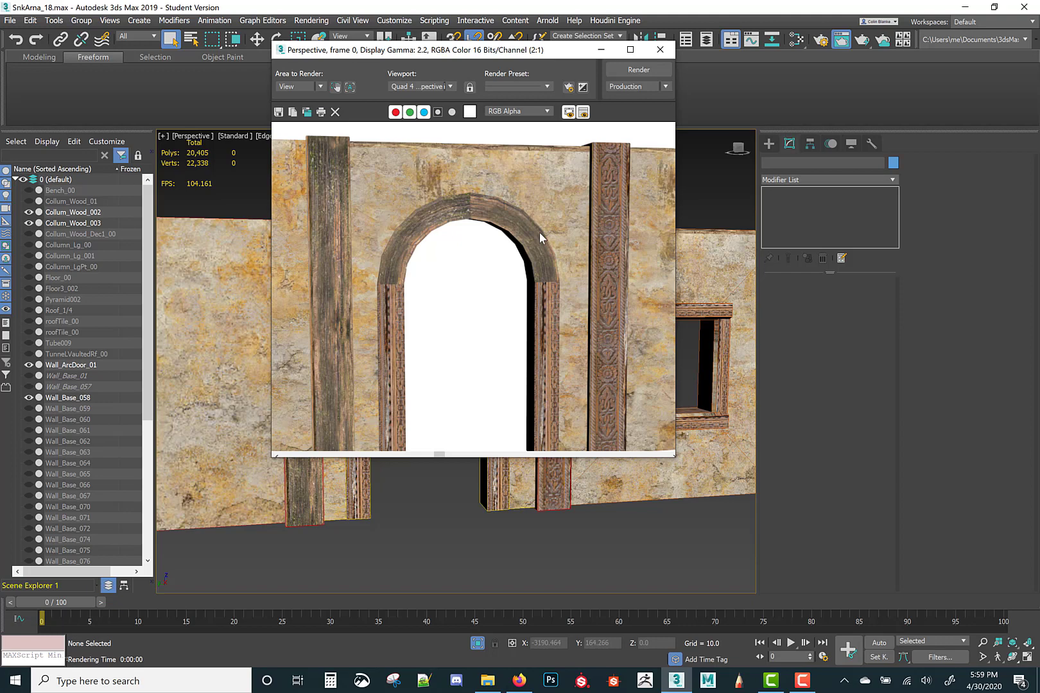
pyautogui.scroll(-1, 562, 301)
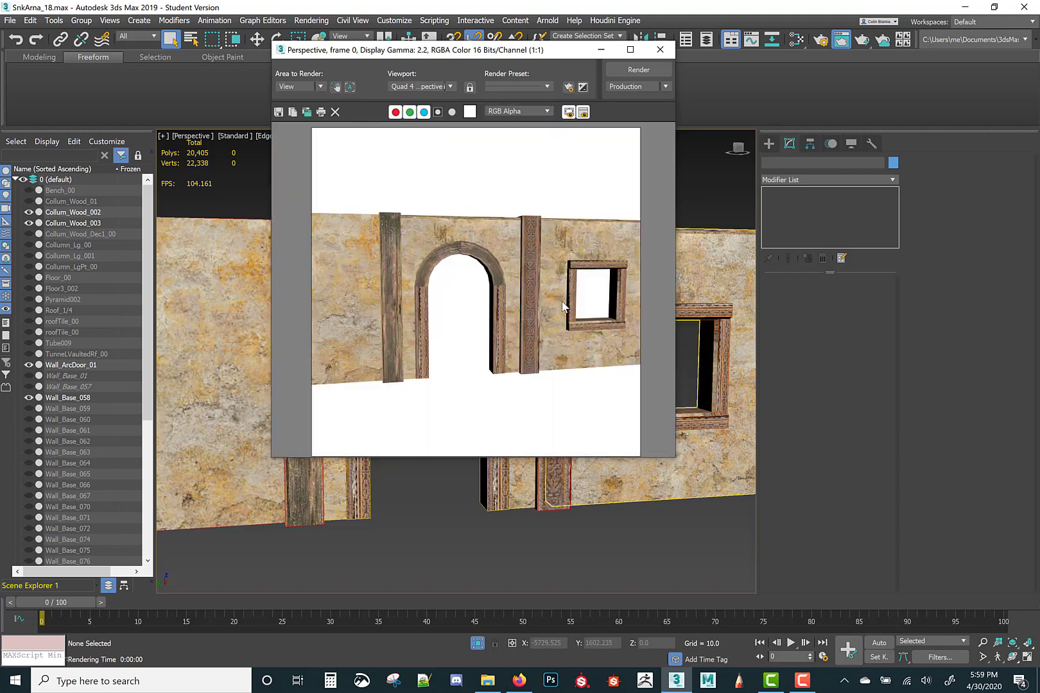
pyautogui.click(668, 49)
pyautogui.click(802, 681)
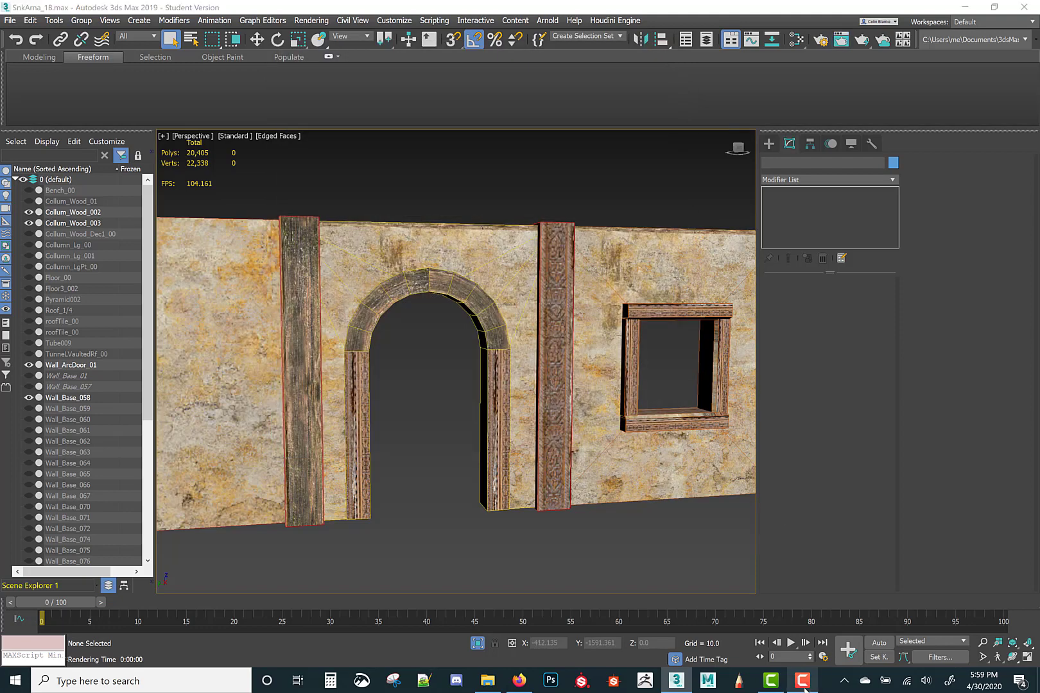